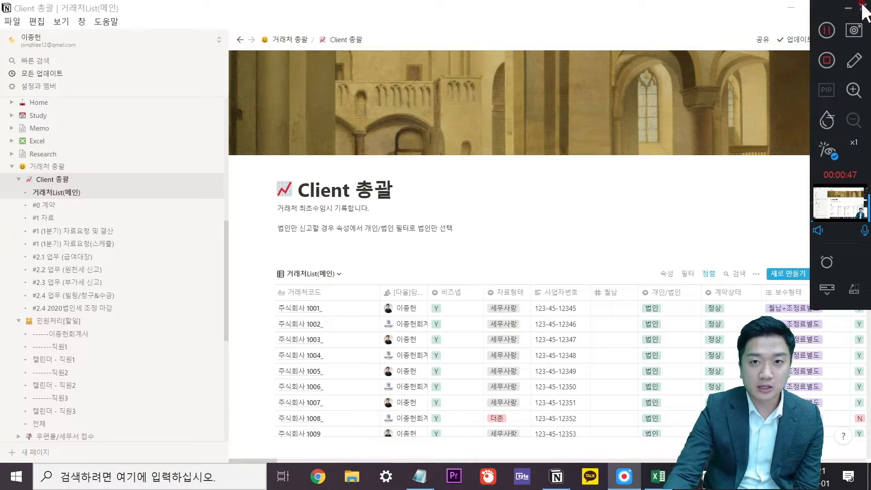
# Open the page's ··· options menu, then close it again.
pyautogui.click(849, 9)
pyautogui.click(637, 210)
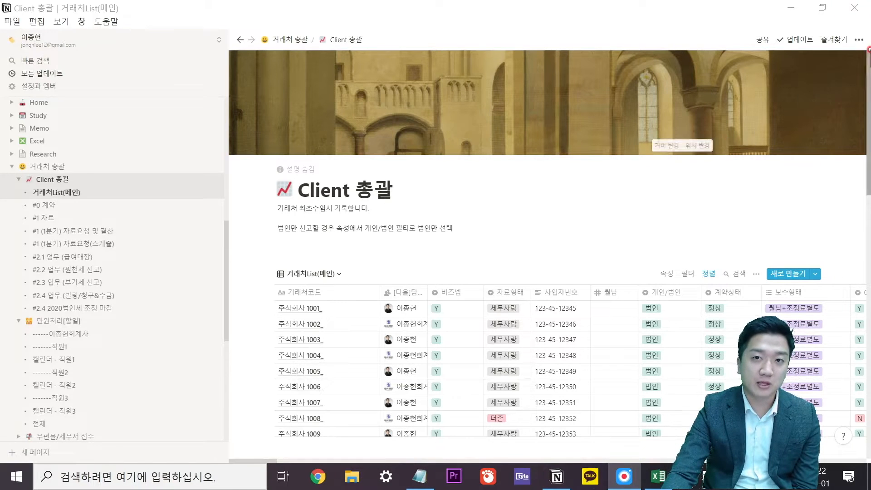
pyautogui.click(858, 39)
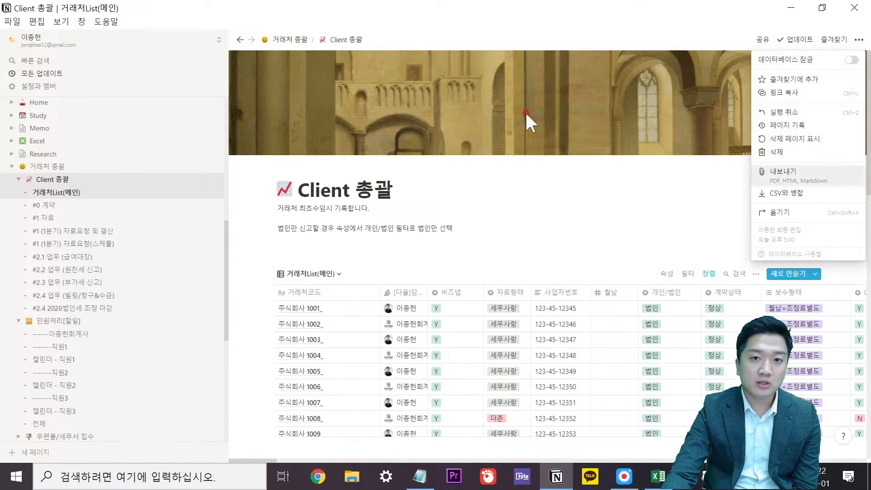
pyautogui.click(13, 21)
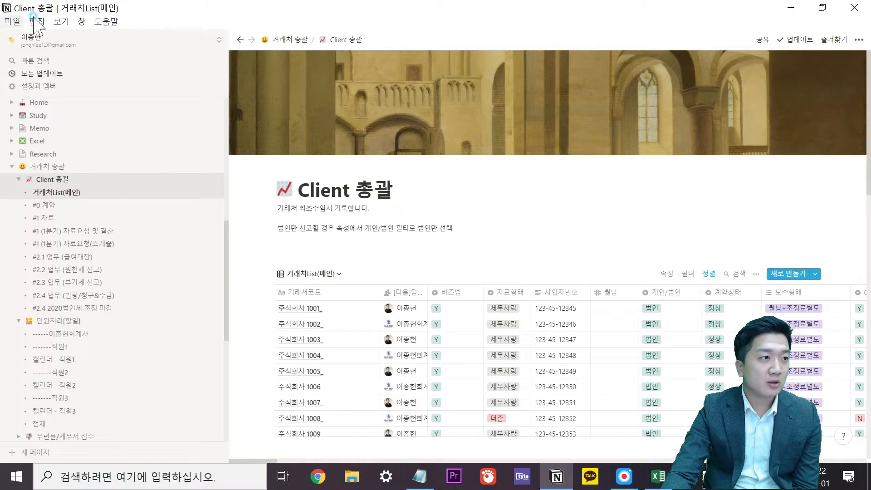
# View the account and workspace switcher and look through the view and application menus.
pyautogui.click(42, 36)
pyautogui.click(99, 174)
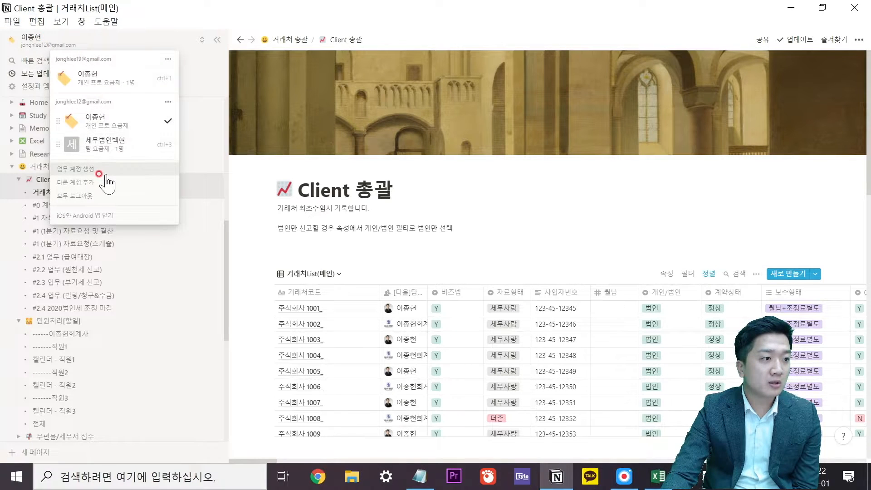
pyautogui.click(61, 22)
pyautogui.click(61, 21)
pyautogui.click(106, 21)
pyautogui.click(17, 21)
# Dismiss the account switcher and open 설정과 멤버 from the sidebar.
pyautogui.click(17, 22)
pyautogui.click(484, 40)
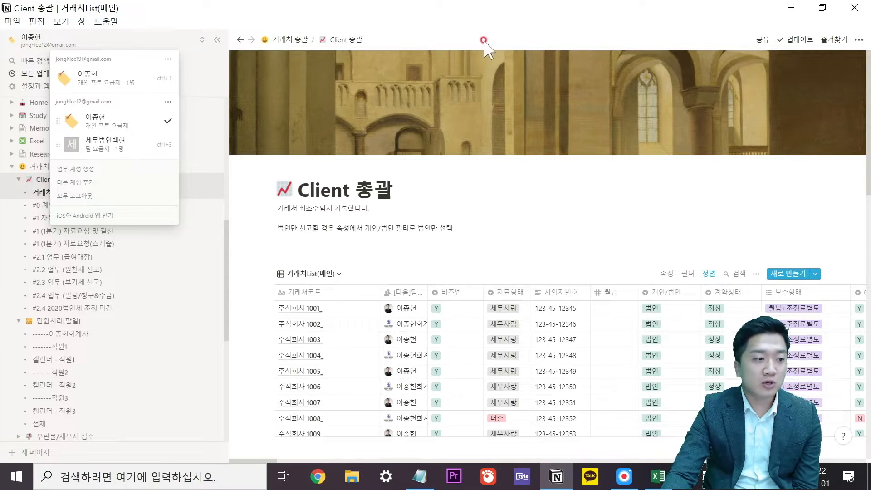
pyautogui.scroll(-5, 113, 376)
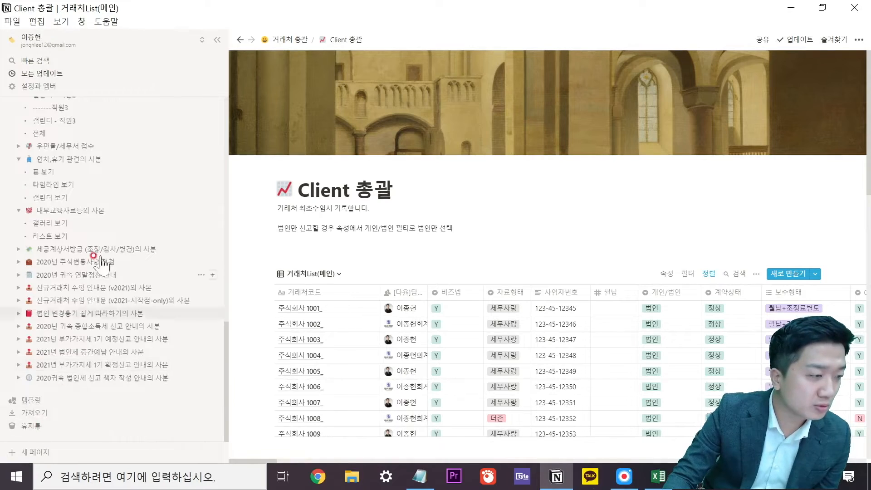
pyautogui.scroll(10, 93, 300)
pyautogui.click(42, 85)
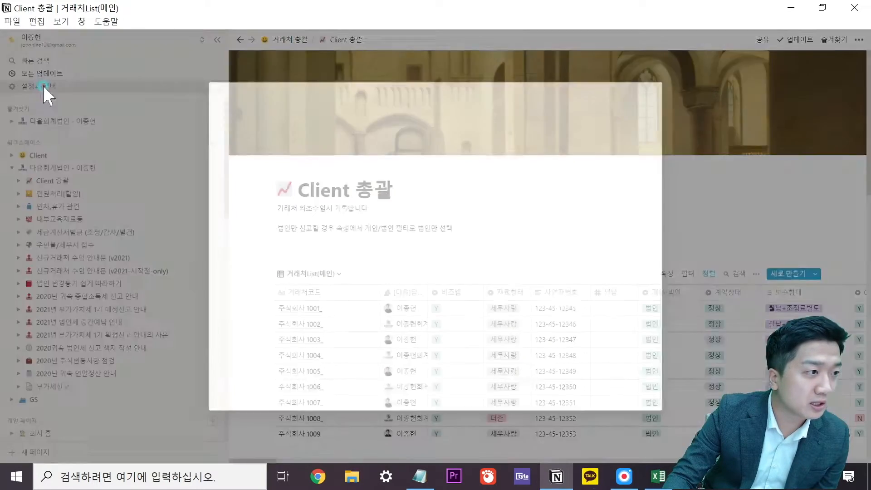
# Open 요금제 to compare the 개인, 개인 프로, 팀 and 기업 plans.
pyautogui.click(289, 236)
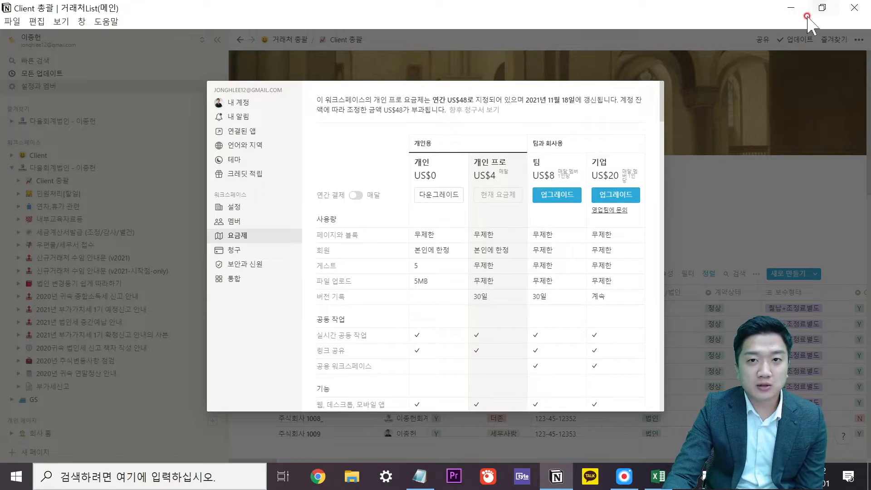
pyautogui.click(622, 480)
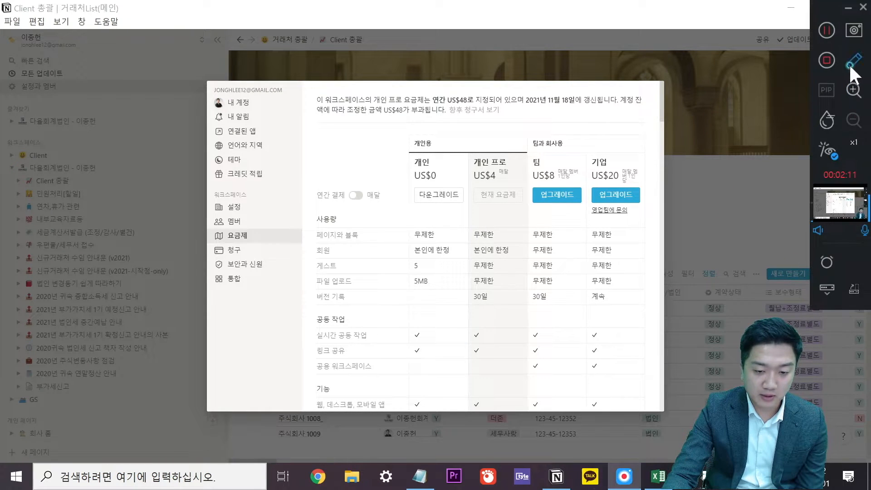
pyautogui.click(851, 67)
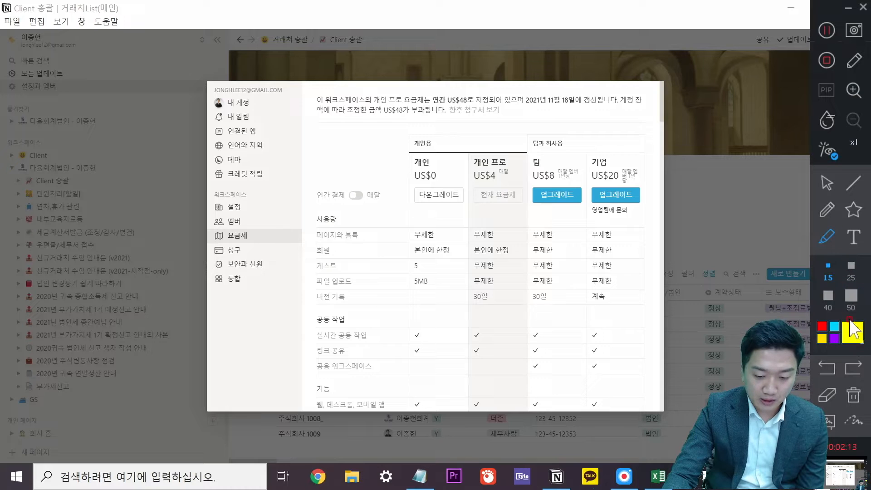
pyautogui.click(822, 326)
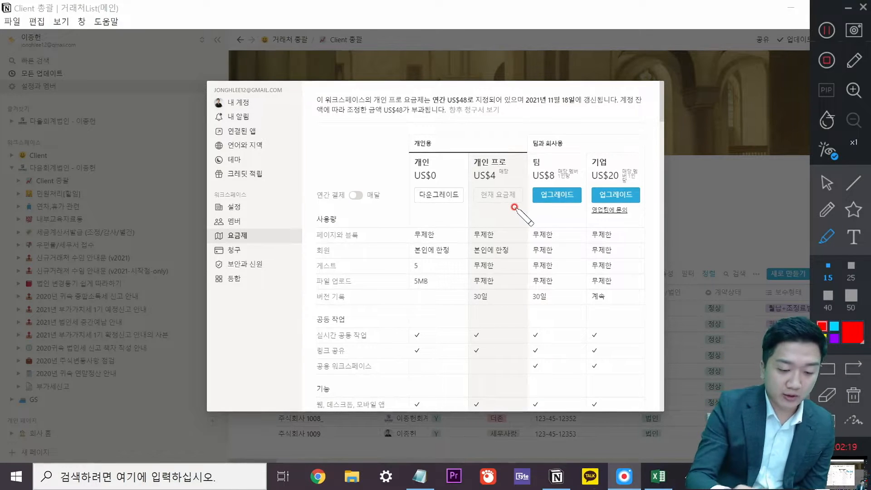
pyautogui.moveTo(544, 147); pyautogui.dragTo(548, 138)
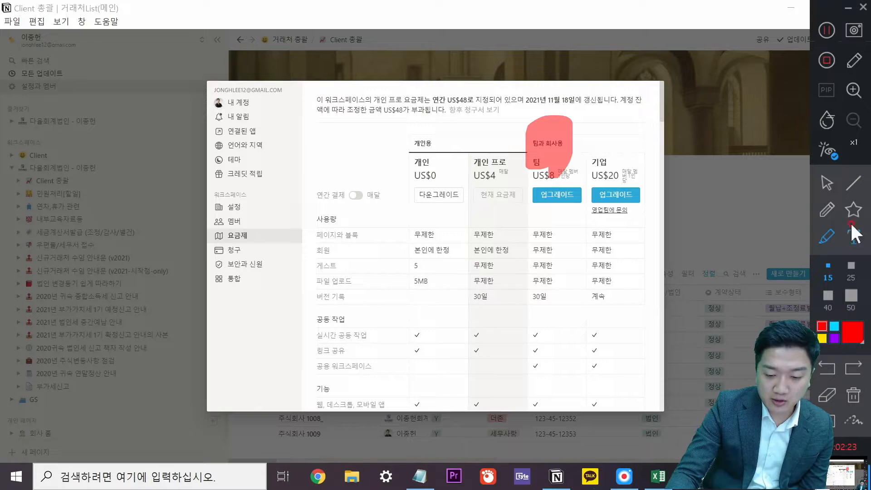
pyautogui.click(834, 209)
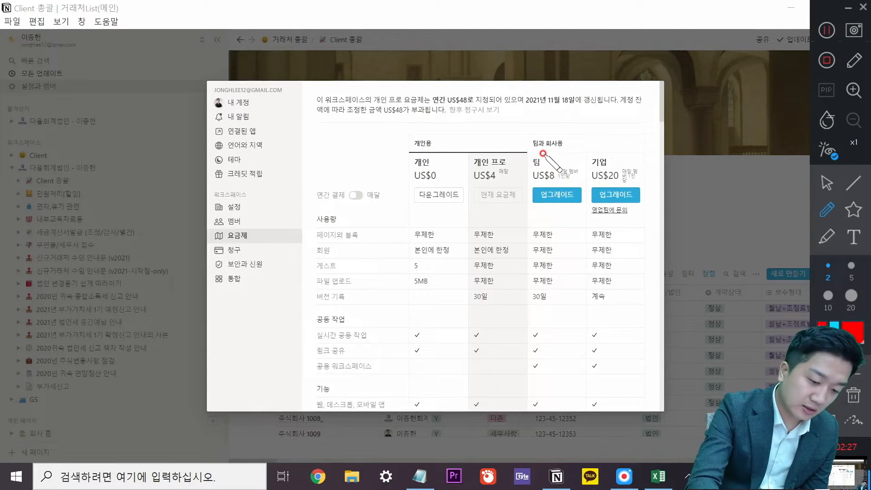
# Work over the 요금제 comparison table with a series of drags and clicks.
pyautogui.moveTo(562, 174)
pyautogui.mouseDown()
pyautogui.moveTo(576, 160)
pyautogui.moveTo(554, 176)
pyautogui.moveTo(562, 186)
pyautogui.moveTo(586, 177)
pyautogui.mouseUp()
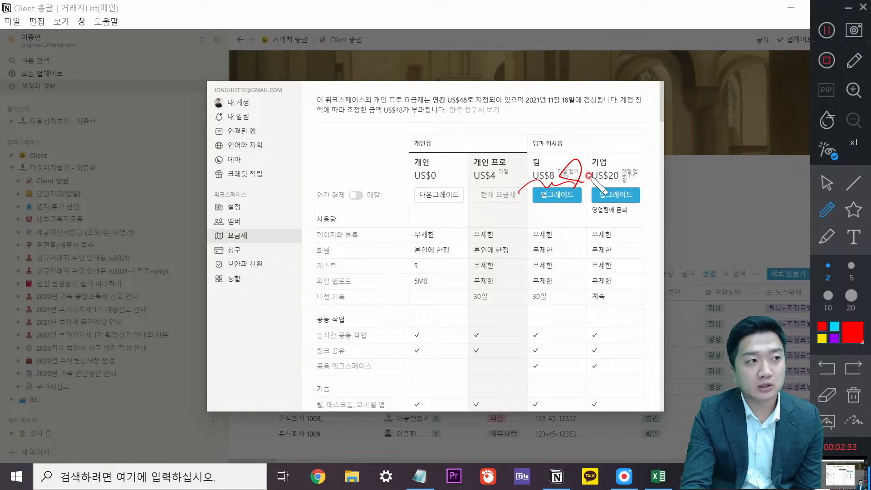
pyautogui.moveTo(527, 253)
pyautogui.mouseDown()
pyautogui.moveTo(539, 278)
pyautogui.moveTo(569, 251)
pyautogui.moveTo(573, 257)
pyautogui.moveTo(551, 288)
pyautogui.mouseUp()
pyautogui.click(575, 240)
pyautogui.moveTo(545, 281); pyautogui.dragTo(564, 284)
pyautogui.moveTo(567, 271); pyautogui.dragTo(584, 267)
pyautogui.click(587, 259)
pyautogui.moveTo(541, 316); pyautogui.dragTo(582, 246)
pyautogui.moveTo(570, 310)
pyautogui.mouseDown()
pyautogui.moveTo(575, 338)
pyautogui.moveTo(582, 309)
pyautogui.moveTo(594, 300)
pyautogui.moveTo(545, 202)
pyautogui.moveTo(567, 167)
pyautogui.mouseUp()
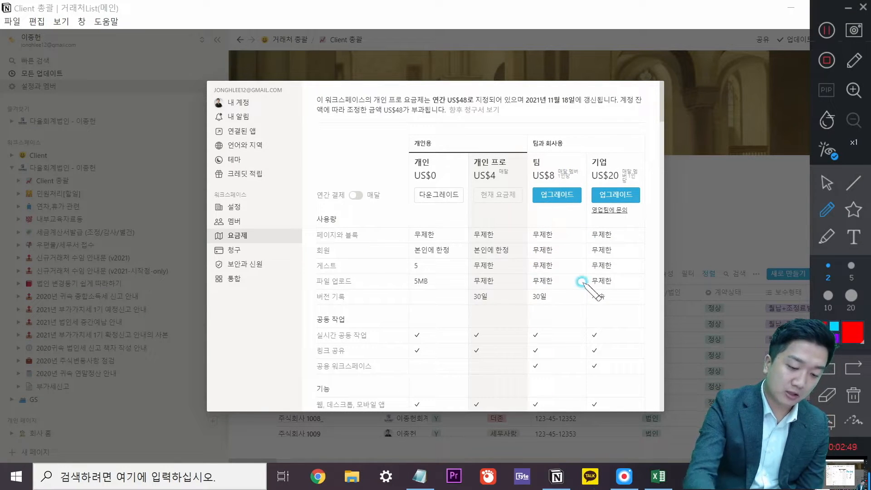
pyautogui.moveTo(526, 170)
pyautogui.mouseDown()
pyautogui.moveTo(522, 182)
pyautogui.moveTo(453, 202)
pyautogui.moveTo(524, 172)
pyautogui.moveTo(501, 203)
pyautogui.mouseUp()
pyautogui.moveTo(485, 121); pyautogui.dragTo(522, 117)
pyautogui.moveTo(463, 231)
pyautogui.mouseDown()
pyautogui.moveTo(477, 276)
pyautogui.moveTo(495, 227)
pyautogui.moveTo(513, 218)
pyautogui.moveTo(463, 297)
pyautogui.moveTo(466, 262)
pyautogui.moveTo(501, 251)
pyautogui.moveTo(498, 146)
pyautogui.moveTo(476, 295)
pyautogui.mouseUp()
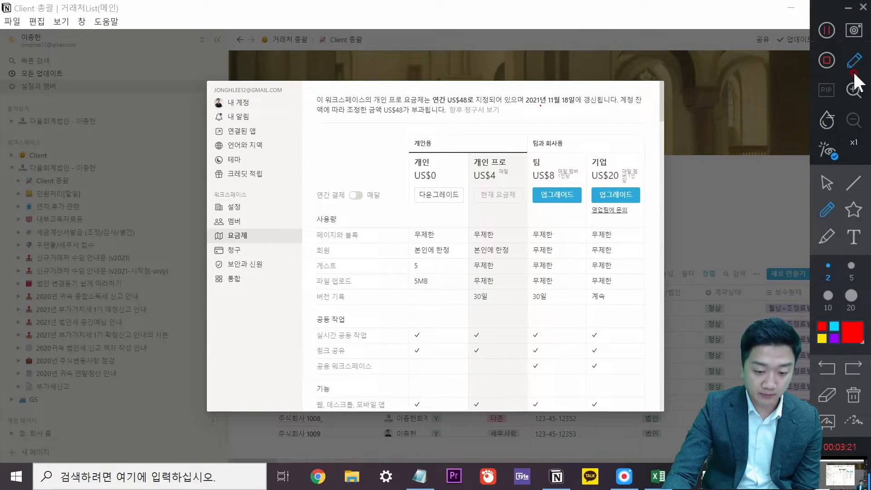
# Scroll down and back through the plan comparison table toward the FAQ.
pyautogui.click(825, 183)
pyautogui.scroll(-5, 506, 224)
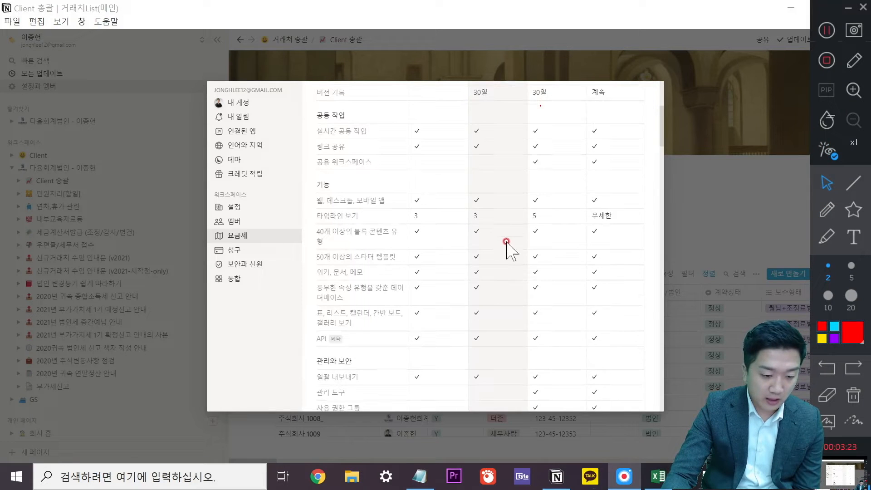
pyautogui.scroll(-2, 496, 229)
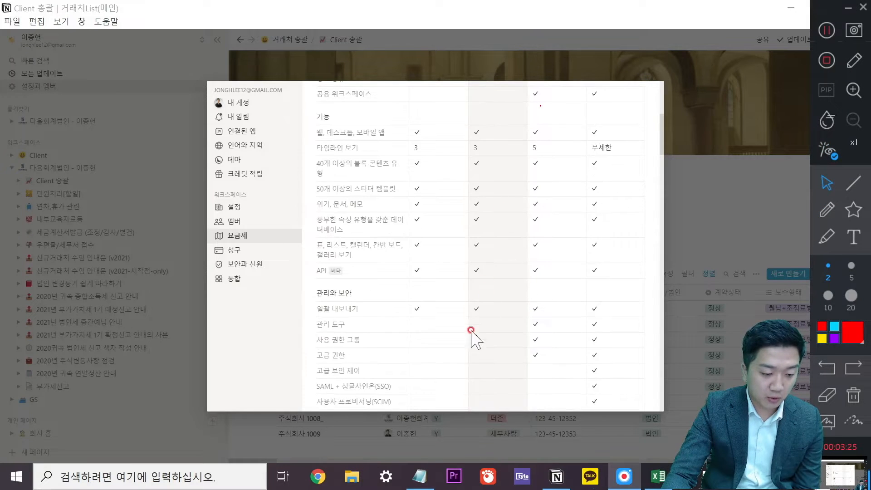
pyautogui.scroll(-4, 502, 273)
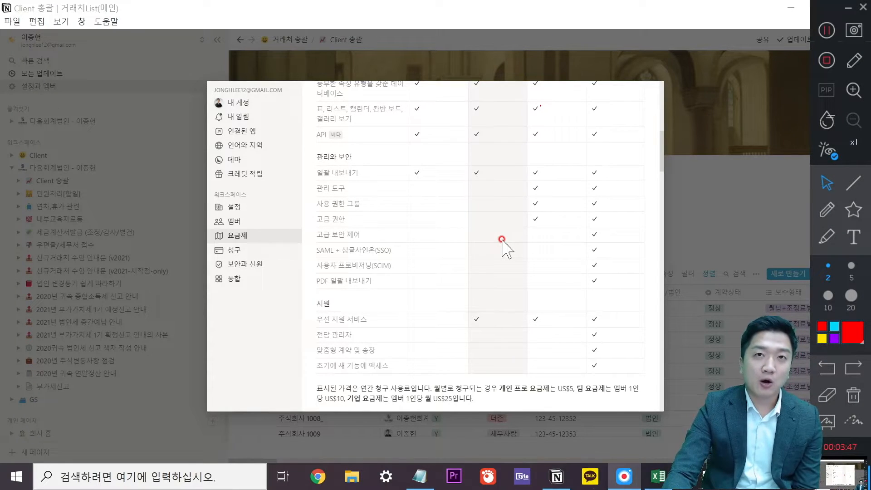
pyautogui.click(502, 239)
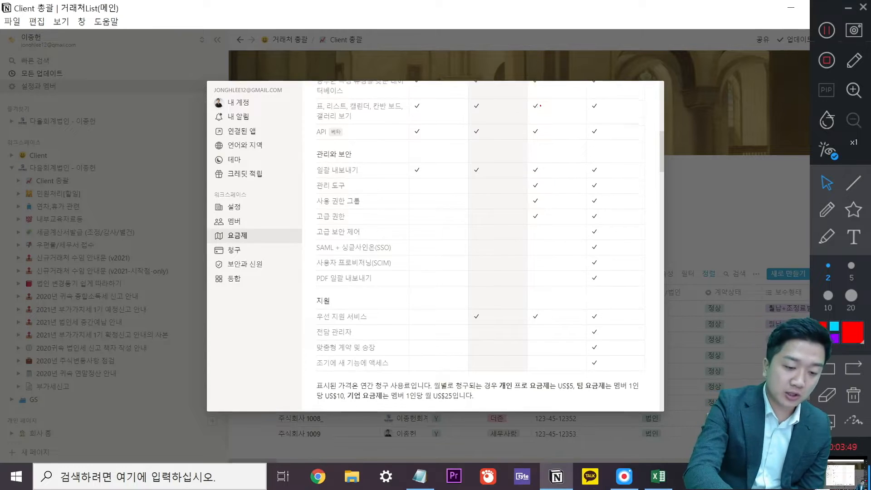
pyautogui.scroll(1, 502, 239)
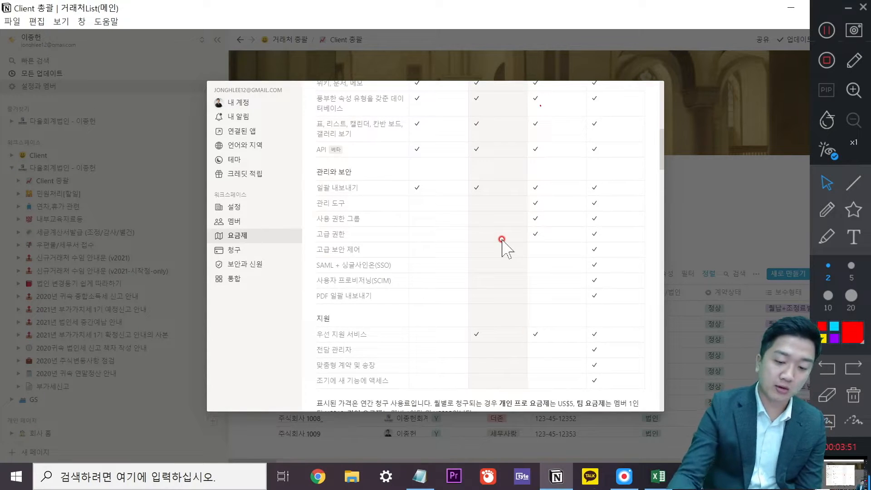
pyautogui.scroll(10, 531, 236)
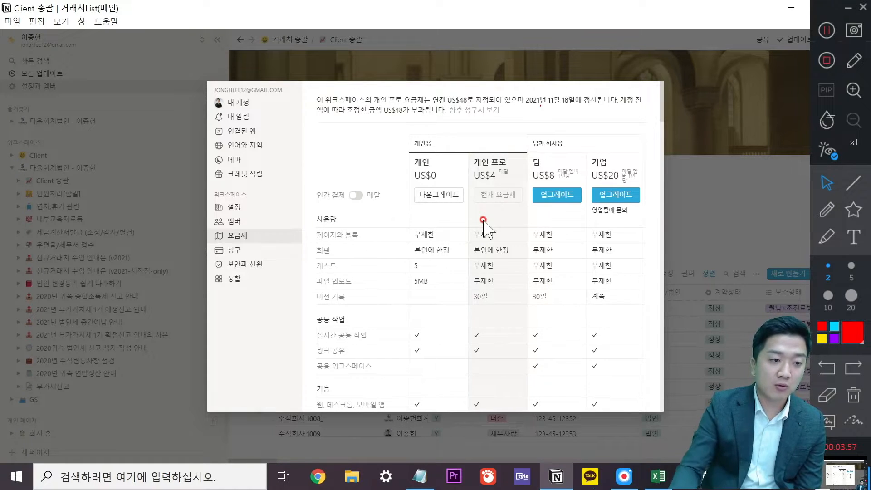
pyautogui.scroll(-3, 495, 227)
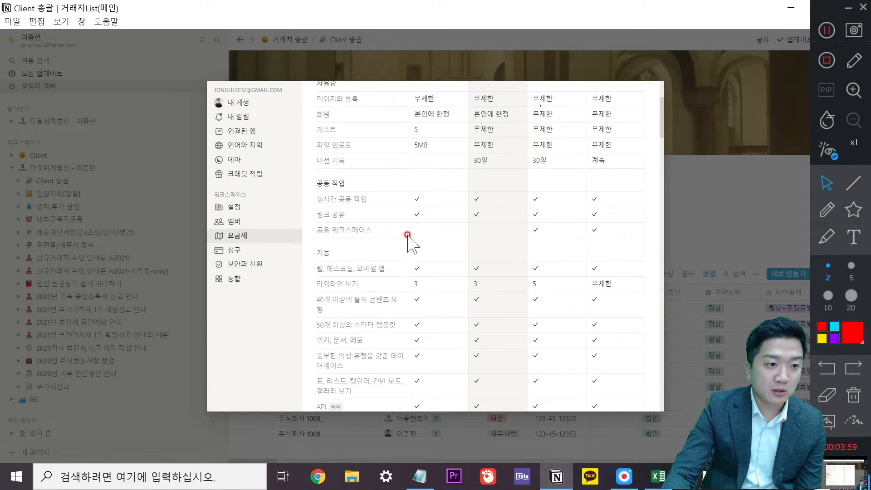
pyautogui.moveTo(478, 198)
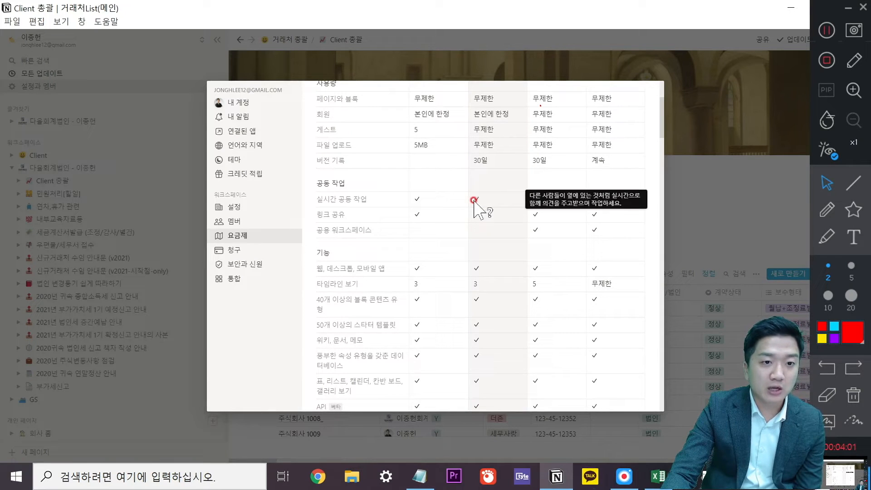
pyautogui.scroll(-10, 474, 199)
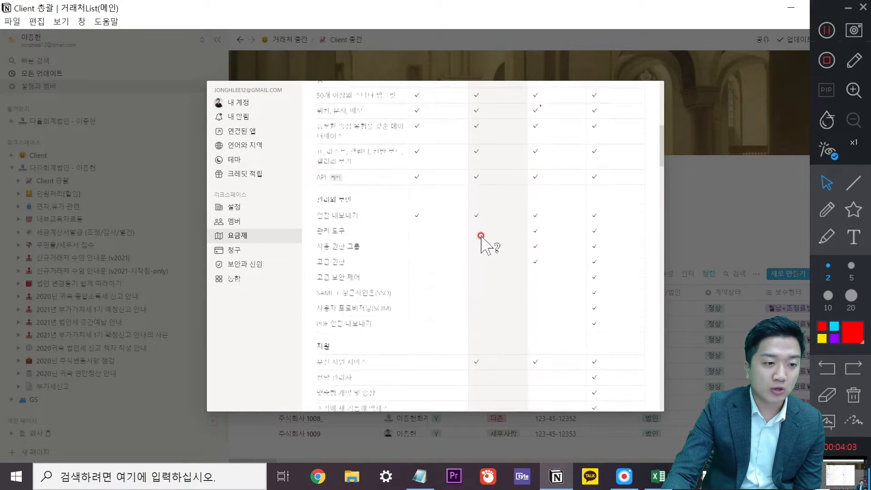
pyautogui.scroll(-3, 482, 236)
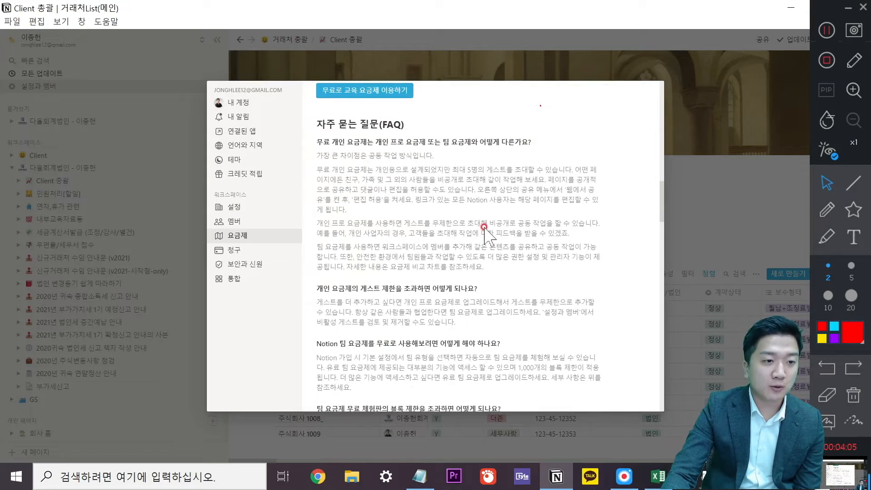
# Mark a passage in the FAQ answer, scroll to the bottom, then close the settings window.
pyautogui.moveTo(325, 293); pyautogui.dragTo(395, 317)
pyautogui.click(515, 330)
pyautogui.click(382, 333)
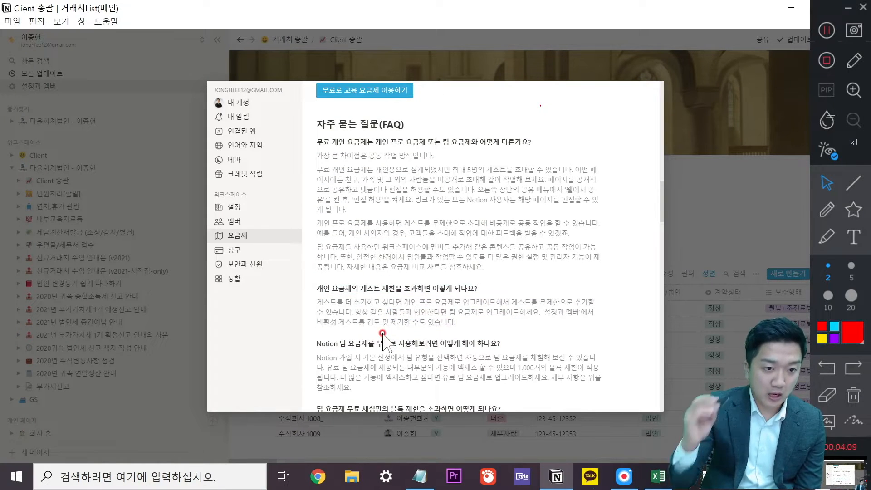
pyautogui.scroll(-5, 468, 273)
pyautogui.scroll(-10, 472, 276)
pyautogui.scroll(-10, 501, 291)
pyautogui.click(725, 198)
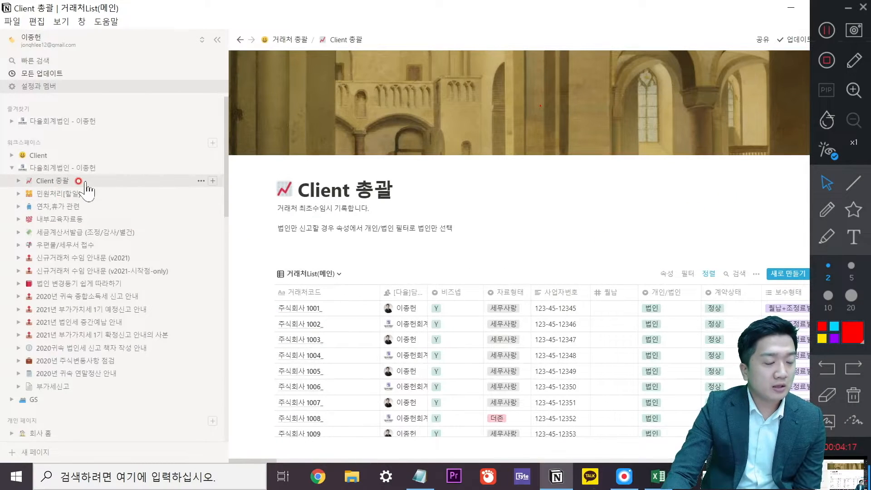
# Bring up the empty Notepad window and turn on freehand screen drawing with a thin stroke.
pyautogui.click(418, 476)
pyautogui.click(404, 118)
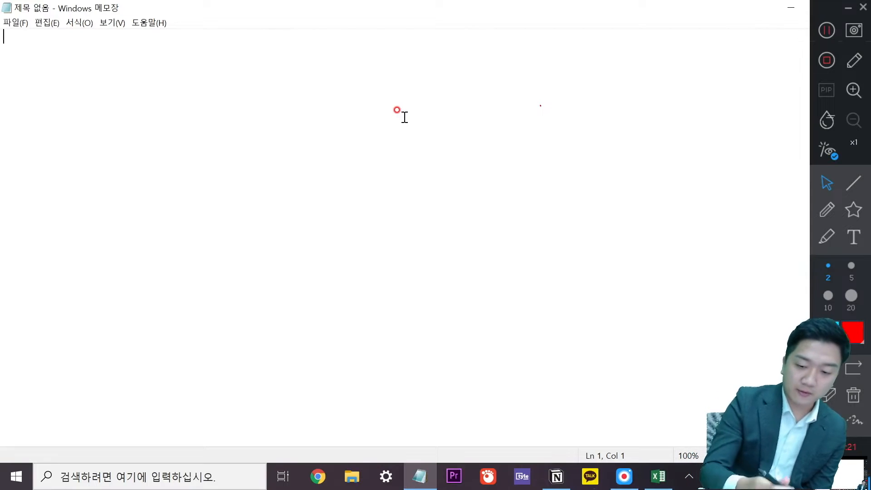
pyautogui.click(828, 210)
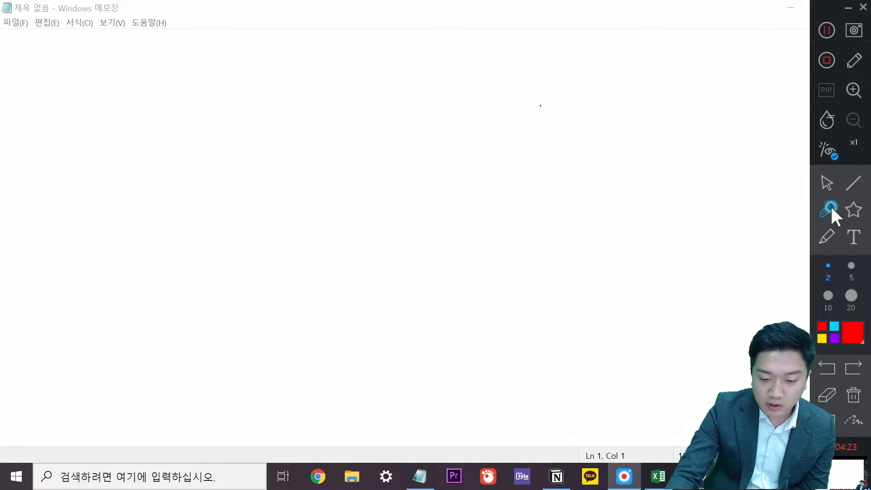
pyautogui.click(840, 278)
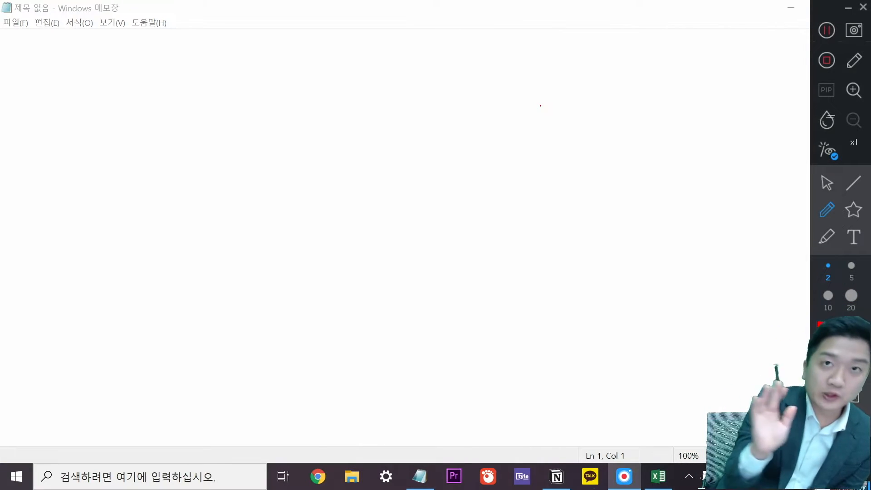
# Handwrite a red 거래처 heading with list lines beneath and an underline at right.
pyautogui.moveTo(97, 108); pyautogui.dragTo(247, 101)
pyautogui.moveTo(115, 77)
pyautogui.mouseDown()
pyautogui.moveTo(131, 67)
pyautogui.moveTo(128, 85)
pyautogui.mouseUp()
pyautogui.moveTo(136, 73)
pyautogui.mouseDown()
pyautogui.moveTo(179, 83)
pyautogui.moveTo(209, 78)
pyautogui.moveTo(227, 59)
pyautogui.moveTo(246, 89)
pyautogui.mouseUp()
pyautogui.moveTo(106, 158); pyautogui.dragTo(227, 155)
pyautogui.moveTo(124, 189); pyautogui.dragTo(227, 186)
pyautogui.moveTo(135, 243); pyautogui.dragTo(216, 240)
pyautogui.moveTo(138, 287); pyautogui.dragTo(218, 290)
pyautogui.moveTo(137, 336); pyautogui.dragTo(234, 335)
pyautogui.moveTo(328, 94); pyautogui.dragTo(448, 92)
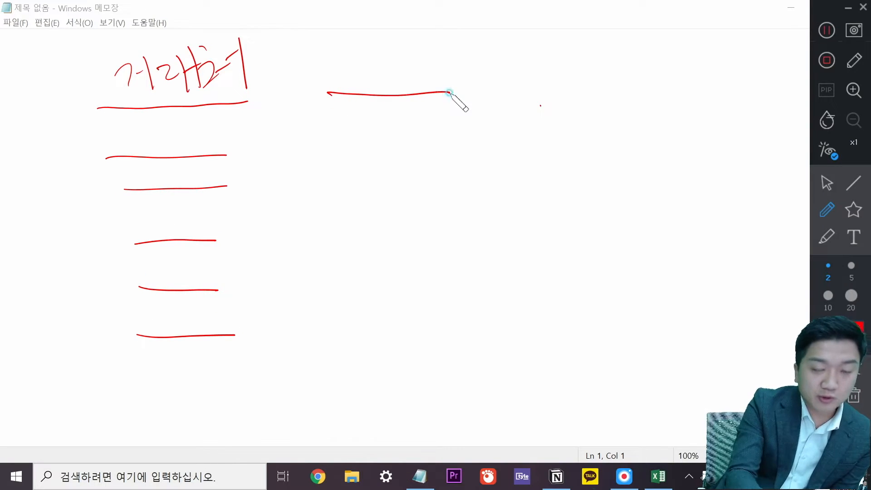
# In cyan, write a heading above the right underline and draw strokes linking the list lines.
pyautogui.click(836, 327)
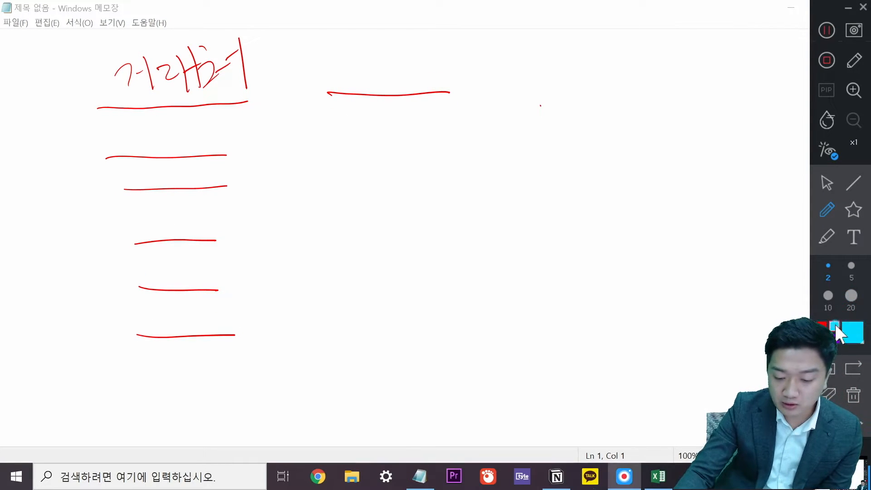
pyautogui.moveTo(331, 56); pyautogui.dragTo(338, 81)
pyautogui.moveTo(340, 68)
pyautogui.mouseDown()
pyautogui.moveTo(389, 53)
pyautogui.moveTo(412, 62)
pyautogui.moveTo(461, 55)
pyautogui.moveTo(474, 75)
pyautogui.moveTo(504, 80)
pyautogui.moveTo(484, 54)
pyautogui.mouseUp()
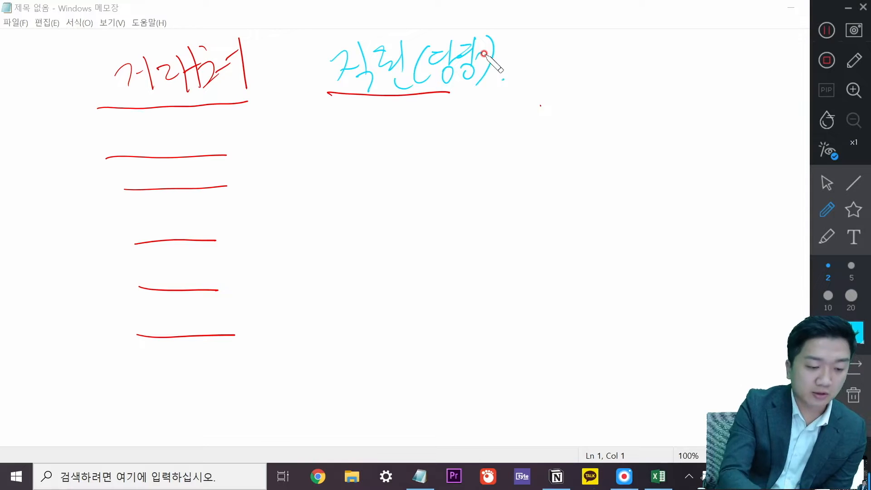
pyautogui.moveTo(261, 148); pyautogui.dragTo(331, 140)
pyautogui.moveTo(259, 186); pyautogui.dragTo(329, 153)
pyautogui.moveTo(259, 223); pyautogui.dragTo(329, 153)
pyautogui.moveTo(255, 262); pyautogui.dragTo(318, 172)
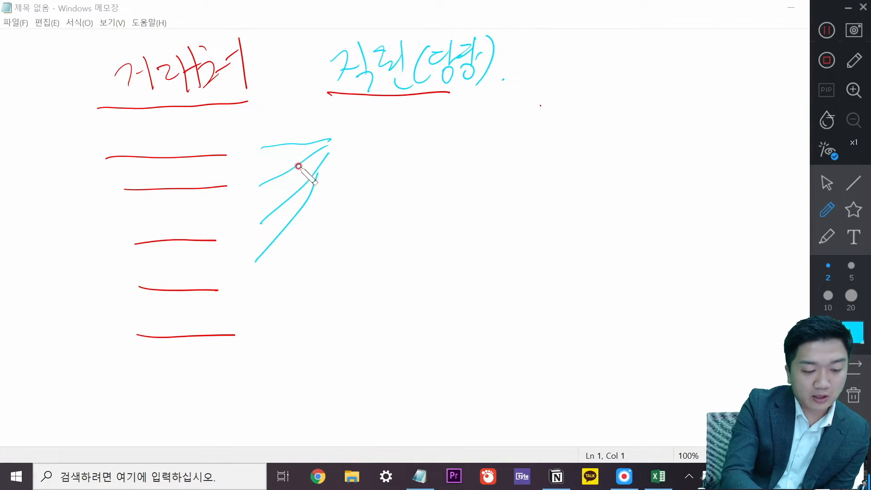
pyautogui.moveTo(263, 288); pyautogui.dragTo(342, 267)
pyautogui.moveTo(259, 326); pyautogui.dragTo(340, 269)
pyautogui.moveTo(260, 359); pyautogui.dragTo(338, 273)
pyautogui.moveTo(272, 381); pyautogui.dragTo(341, 268)
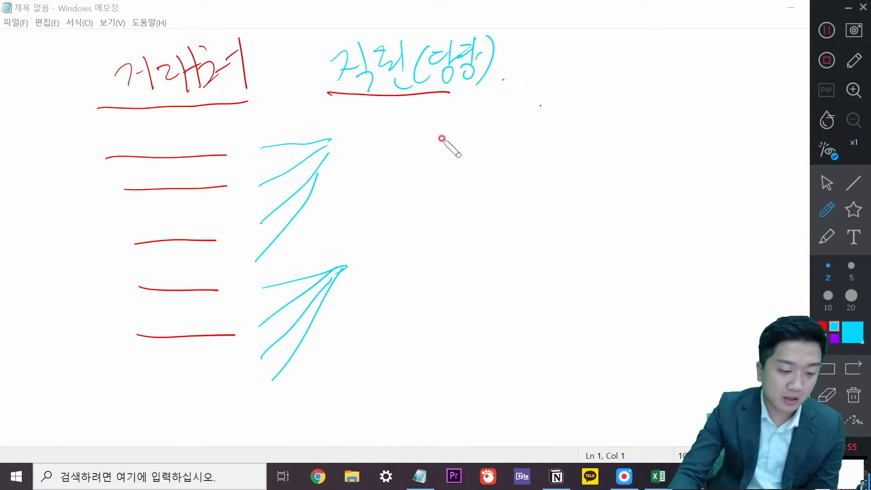
# In yellow, write an underlined heading at right with notes beneath it.
pyautogui.click(834, 339)
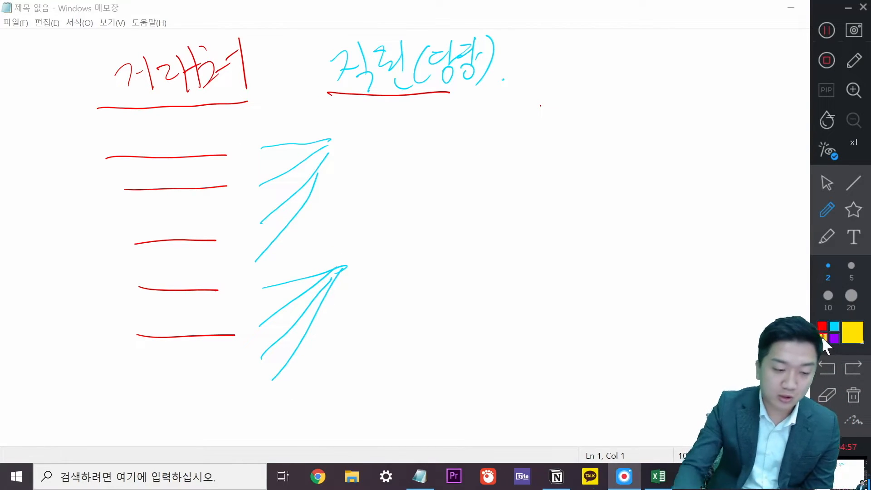
pyautogui.moveTo(537, 105); pyautogui.dragTo(691, 85)
pyautogui.moveTo(589, 39); pyautogui.dragTo(585, 41)
pyautogui.moveTo(590, 53); pyautogui.dragTo(606, 46)
pyautogui.moveTo(606, 29); pyautogui.dragTo(612, 69)
pyautogui.moveTo(624, 44)
pyautogui.mouseDown()
pyautogui.moveTo(626, 61)
pyautogui.moveTo(624, 45)
pyautogui.mouseUp()
pyautogui.moveTo(618, 68); pyautogui.dragTo(654, 84)
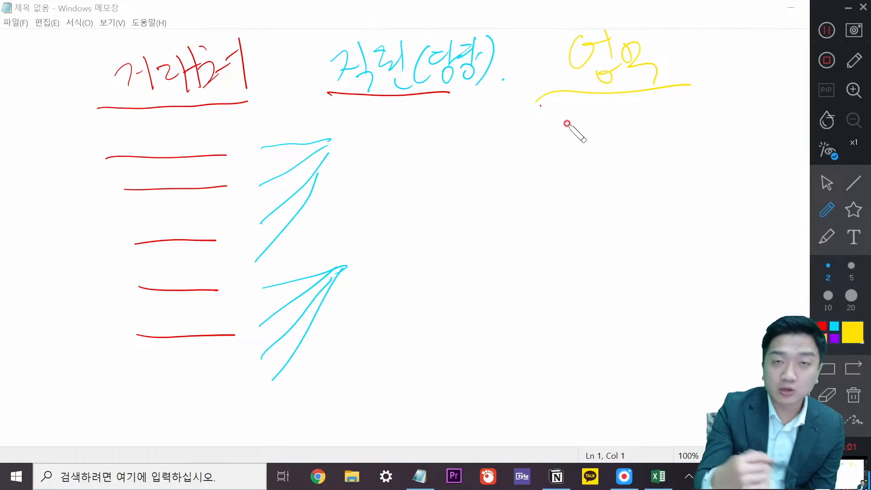
pyautogui.moveTo(557, 121); pyautogui.dragTo(566, 144)
pyautogui.moveTo(565, 124); pyautogui.dragTo(556, 145)
pyautogui.moveTo(573, 123)
pyautogui.mouseDown()
pyautogui.moveTo(573, 145)
pyautogui.moveTo(614, 142)
pyautogui.moveTo(639, 113)
pyautogui.moveTo(700, 102)
pyautogui.moveTo(716, 111)
pyautogui.moveTo(722, 99)
pyautogui.moveTo(742, 130)
pyautogui.mouseUp()
pyautogui.moveTo(757, 123); pyautogui.dragTo(754, 133)
pyautogui.moveTo(550, 174); pyautogui.dragTo(734, 120)
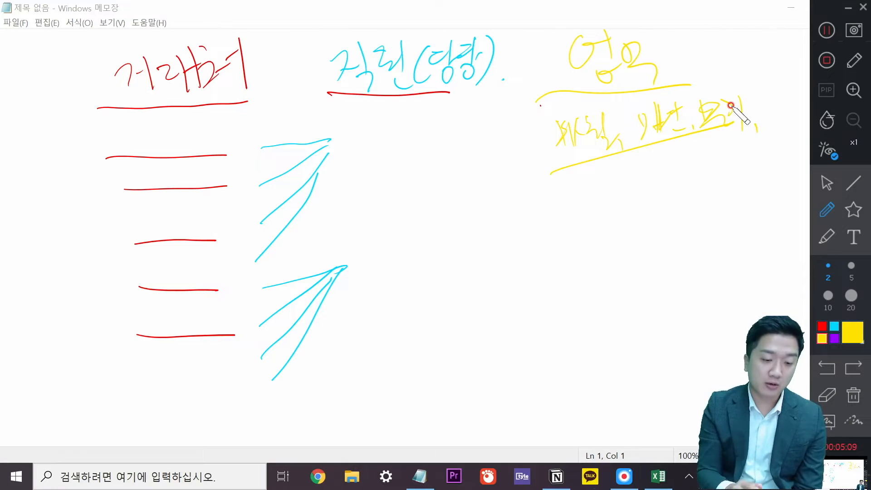
# Add another yellow word below the notes and number the three headings 1 to 3.
pyautogui.moveTo(570, 194)
pyautogui.mouseDown()
pyautogui.moveTo(599, 190)
pyautogui.moveTo(614, 210)
pyautogui.moveTo(632, 185)
pyautogui.moveTo(657, 188)
pyautogui.moveTo(657, 207)
pyautogui.mouseUp()
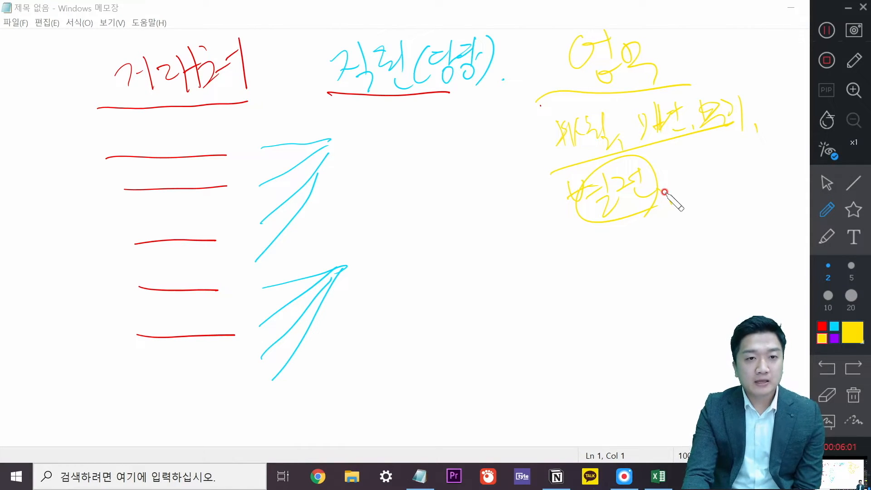
pyautogui.moveTo(93, 96); pyautogui.dragTo(111, 93)
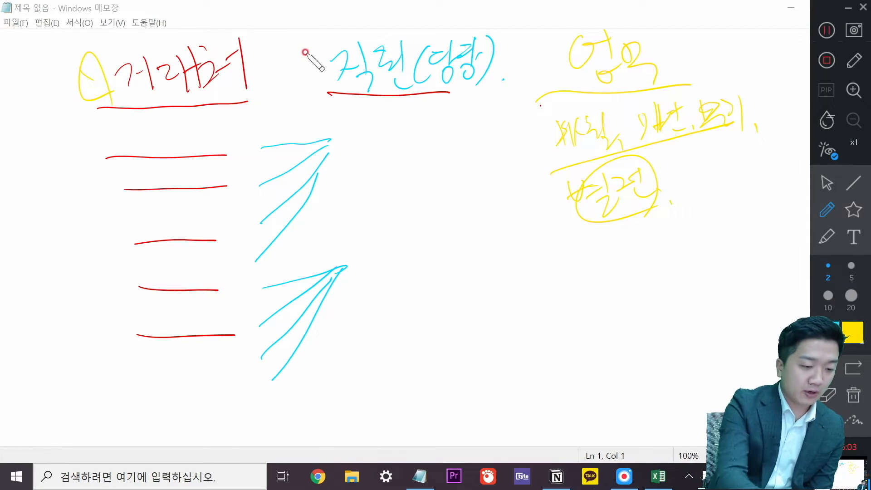
pyautogui.moveTo(283, 50)
pyautogui.mouseDown()
pyautogui.moveTo(323, 82)
pyautogui.moveTo(338, 117)
pyautogui.mouseUp()
pyautogui.moveTo(534, 55); pyautogui.dragTo(565, 106)
pyautogui.moveTo(574, 31); pyautogui.dragTo(583, 52)
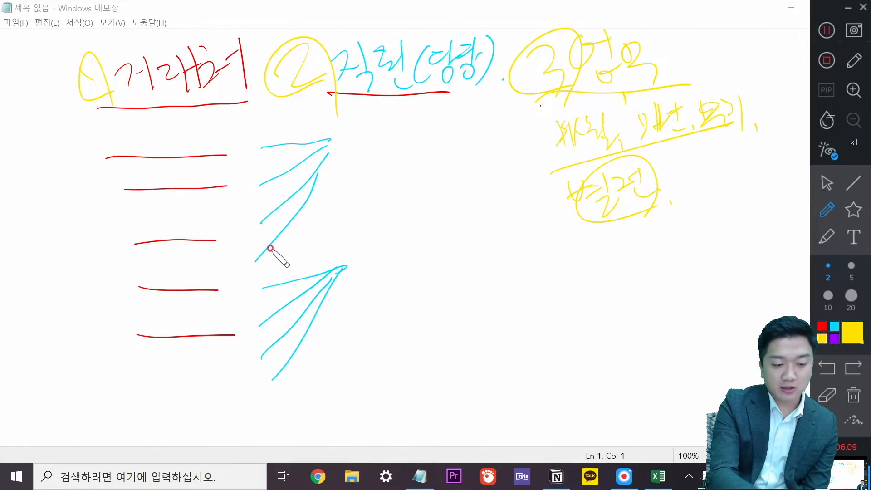
# Draw a big yellow circle with strokes inside, then wipe all annotations off the page.
pyautogui.moveTo(480, 123)
pyautogui.mouseDown()
pyautogui.moveTo(472, 362)
pyautogui.moveTo(424, 125)
pyautogui.mouseUp()
pyautogui.moveTo(532, 119); pyautogui.dragTo(480, 175)
pyautogui.moveTo(553, 159); pyautogui.dragTo(484, 177)
pyautogui.moveTo(542, 212); pyautogui.dragTo(485, 207)
pyautogui.moveTo(562, 280); pyautogui.dragTo(488, 227)
pyautogui.moveTo(532, 315); pyautogui.dragTo(485, 247)
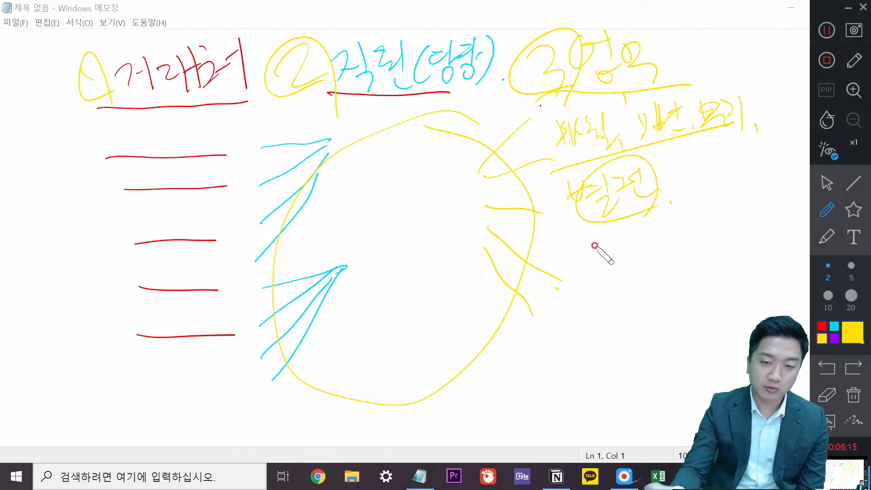
pyautogui.moveTo(584, 68)
pyautogui.mouseDown()
pyautogui.moveTo(420, 311)
pyautogui.moveTo(642, 170)
pyautogui.moveTo(592, 121)
pyautogui.moveTo(449, 67)
pyautogui.moveTo(224, 59)
pyautogui.moveTo(199, 381)
pyautogui.moveTo(312, 134)
pyautogui.moveTo(348, 238)
pyautogui.moveTo(597, 93)
pyautogui.moveTo(618, 134)
pyautogui.moveTo(676, 140)
pyautogui.moveTo(733, 129)
pyautogui.moveTo(607, 187)
pyautogui.moveTo(501, 90)
pyautogui.moveTo(304, 74)
pyautogui.moveTo(91, 96)
pyautogui.mouseUp()
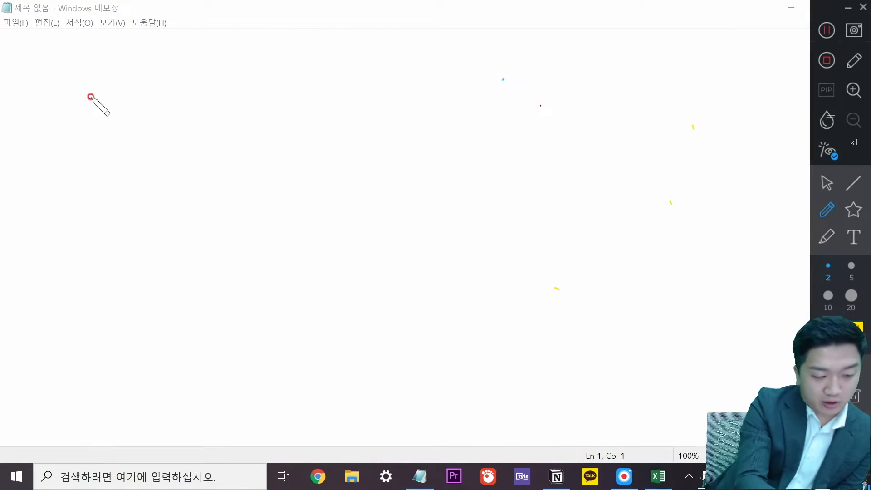
pyautogui.click(822, 325)
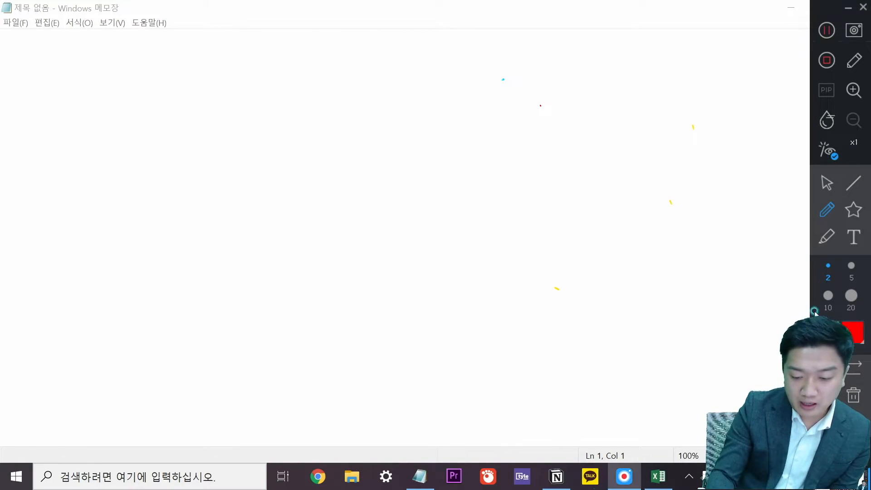
pyautogui.moveTo(52, 109); pyautogui.dragTo(270, 95)
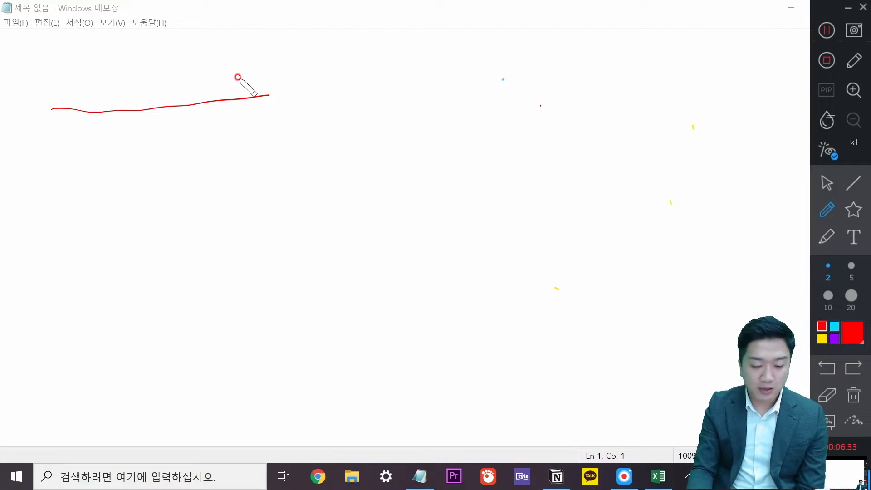
pyautogui.moveTo(79, 84)
pyautogui.mouseDown()
pyautogui.moveTo(69, 91)
pyautogui.moveTo(123, 97)
pyautogui.moveTo(193, 79)
pyautogui.moveTo(204, 54)
pyautogui.moveTo(238, 71)
pyautogui.moveTo(263, 64)
pyautogui.moveTo(268, 81)
pyautogui.mouseUp()
pyautogui.moveTo(276, 52); pyautogui.dragTo(278, 79)
pyautogui.click(304, 89)
pyautogui.moveTo(165, 122)
pyautogui.mouseDown()
pyautogui.moveTo(169, 420)
pyautogui.moveTo(199, 370)
pyautogui.mouseUp()
pyautogui.moveTo(397, 56); pyautogui.dragTo(399, 137)
pyautogui.moveTo(395, 50)
pyautogui.mouseDown()
pyautogui.moveTo(537, 33)
pyautogui.moveTo(373, 135)
pyautogui.mouseUp()
pyautogui.moveTo(433, 56)
pyautogui.mouseDown()
pyautogui.moveTo(440, 109)
pyautogui.moveTo(442, 99)
pyautogui.mouseUp()
pyautogui.moveTo(482, 48)
pyautogui.mouseDown()
pyautogui.moveTo(509, 77)
pyautogui.moveTo(482, 96)
pyautogui.mouseUp()
pyautogui.click(542, 81)
pyautogui.moveTo(601, 50); pyautogui.dragTo(786, 30)
pyautogui.moveTo(695, 61)
pyautogui.mouseDown()
pyautogui.moveTo(711, 78)
pyautogui.moveTo(724, 69)
pyautogui.moveTo(742, 81)
pyautogui.moveTo(774, 57)
pyautogui.mouseUp()
pyautogui.moveTo(764, 50)
pyautogui.mouseDown()
pyautogui.moveTo(766, 68)
pyautogui.moveTo(787, 44)
pyautogui.mouseUp()
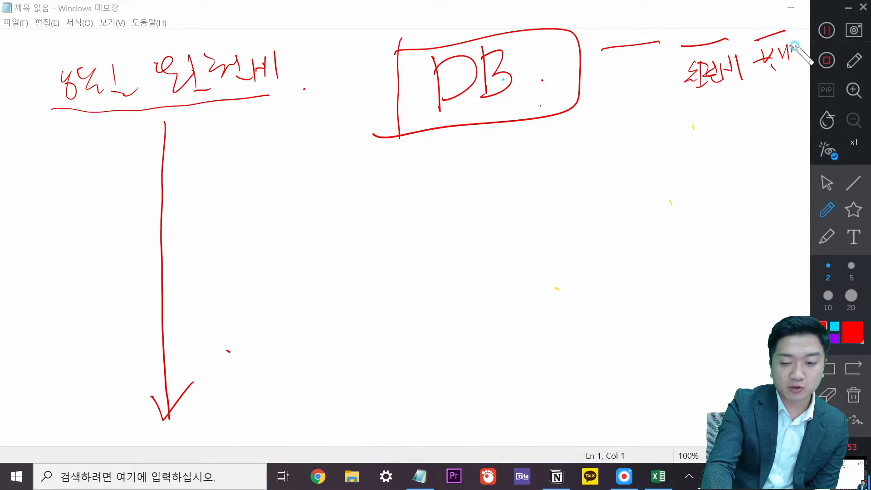
pyautogui.moveTo(726, 38); pyautogui.dragTo(735, 89)
pyautogui.click(751, 90)
pyautogui.moveTo(517, 83); pyautogui.dragTo(610, 66)
pyautogui.moveTo(715, 80)
pyautogui.mouseDown()
pyautogui.moveTo(626, 169)
pyautogui.moveTo(249, 132)
pyautogui.moveTo(241, 160)
pyautogui.mouseUp()
pyautogui.moveTo(250, 133); pyautogui.dragTo(286, 131)
pyautogui.click(316, 109)
pyautogui.moveTo(271, 92); pyautogui.dragTo(373, 80)
pyautogui.moveTo(317, 40)
pyautogui.mouseDown()
pyautogui.moveTo(301, 93)
pyautogui.moveTo(291, 50)
pyautogui.moveTo(297, 90)
pyautogui.mouseUp()
pyautogui.moveTo(320, 55)
pyautogui.mouseDown()
pyautogui.moveTo(314, 72)
pyautogui.moveTo(336, 80)
pyautogui.mouseUp()
pyautogui.moveTo(338, 56)
pyautogui.mouseDown()
pyautogui.moveTo(350, 86)
pyautogui.moveTo(383, 45)
pyautogui.mouseUp()
pyautogui.moveTo(332, 100)
pyautogui.mouseDown()
pyautogui.moveTo(338, 159)
pyautogui.moveTo(378, 127)
pyautogui.mouseUp()
pyautogui.moveTo(303, 177); pyautogui.dragTo(355, 166)
pyautogui.moveTo(301, 216); pyautogui.dragTo(365, 208)
pyautogui.moveTo(313, 245); pyautogui.dragTo(363, 252)
pyautogui.moveTo(313, 290); pyautogui.dragTo(354, 288)
pyautogui.moveTo(311, 334); pyautogui.dragTo(339, 338)
pyautogui.moveTo(310, 400); pyautogui.dragTo(381, 375)
pyautogui.moveTo(404, 12)
pyautogui.mouseDown()
pyautogui.moveTo(416, 57)
pyautogui.moveTo(453, 21)
pyautogui.mouseUp()
pyautogui.moveTo(507, 18)
pyautogui.mouseDown()
pyautogui.moveTo(511, 42)
pyautogui.moveTo(565, 10)
pyautogui.mouseUp()
pyautogui.moveTo(622, 19)
pyautogui.mouseDown()
pyautogui.moveTo(626, 45)
pyautogui.moveTo(685, 18)
pyautogui.mouseUp()
pyautogui.moveTo(716, 14)
pyautogui.mouseDown()
pyautogui.moveTo(736, 39)
pyautogui.moveTo(770, 30)
pyautogui.mouseUp()
pyautogui.moveTo(367, 108); pyautogui.dragTo(773, 78)
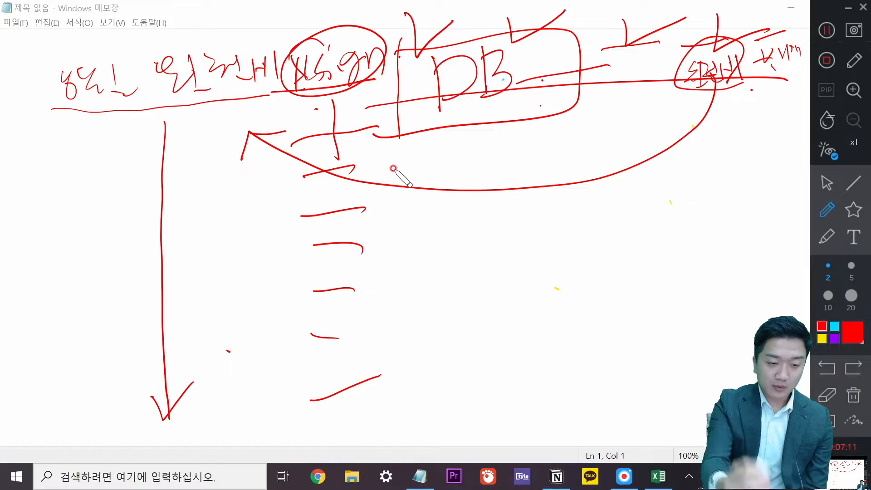
pyautogui.moveTo(139, 130)
pyautogui.mouseDown()
pyautogui.moveTo(74, 127)
pyautogui.moveTo(139, 196)
pyautogui.mouseUp()
pyautogui.moveTo(463, 247)
pyautogui.mouseDown()
pyautogui.moveTo(468, 301)
pyautogui.moveTo(509, 282)
pyautogui.moveTo(517, 293)
pyautogui.mouseUp()
pyautogui.moveTo(562, 288)
pyautogui.mouseDown()
pyautogui.moveTo(607, 213)
pyautogui.moveTo(660, 262)
pyautogui.mouseUp()
pyautogui.moveTo(648, 247)
pyautogui.mouseDown()
pyautogui.moveTo(661, 262)
pyautogui.moveTo(687, 231)
pyautogui.mouseUp()
pyautogui.moveTo(483, 378)
pyautogui.mouseDown()
pyautogui.moveTo(603, 350)
pyautogui.moveTo(599, 356)
pyautogui.mouseUp()
pyautogui.moveTo(595, 344); pyautogui.dragTo(633, 325)
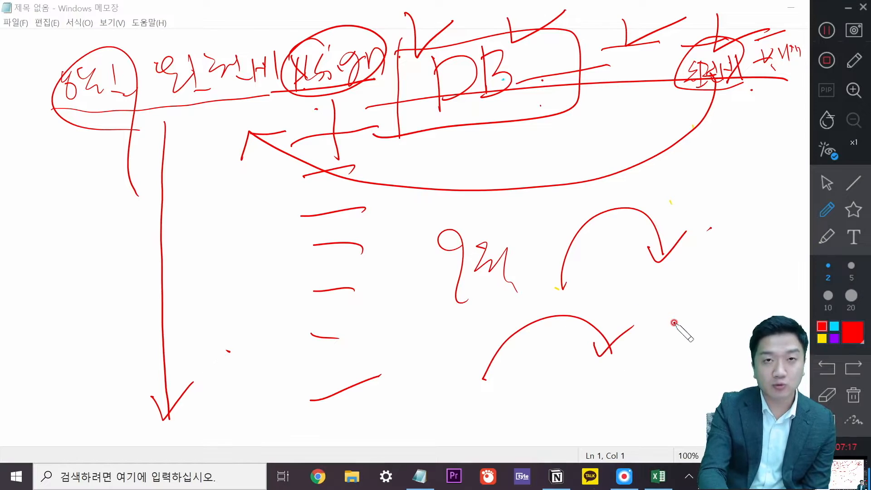
pyautogui.moveTo(469, 393); pyautogui.dragTo(599, 356)
pyautogui.moveTo(517, 390)
pyautogui.mouseDown()
pyautogui.moveTo(529, 422)
pyautogui.moveTo(583, 399)
pyautogui.moveTo(637, 398)
pyautogui.mouseUp()
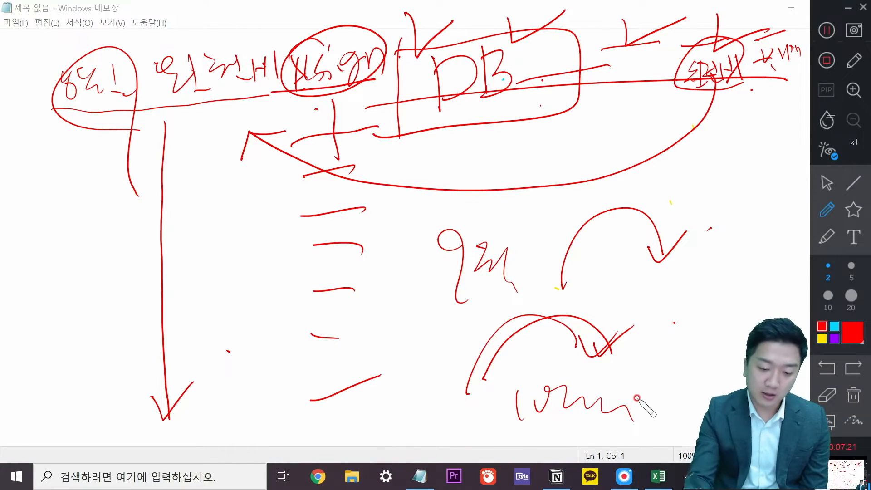
pyautogui.click(827, 235)
pyautogui.moveTo(599, 350)
pyautogui.mouseDown()
pyautogui.moveTo(583, 340)
pyautogui.moveTo(564, 398)
pyautogui.moveTo(685, 222)
pyautogui.moveTo(715, 39)
pyautogui.moveTo(77, 91)
pyautogui.moveTo(200, 119)
pyautogui.moveTo(692, 48)
pyautogui.moveTo(718, 74)
pyautogui.moveTo(798, 52)
pyautogui.moveTo(721, 80)
pyautogui.moveTo(762, 83)
pyautogui.moveTo(704, 108)
pyautogui.moveTo(692, 218)
pyautogui.moveTo(657, 120)
pyautogui.moveTo(315, 99)
pyautogui.moveTo(340, 395)
pyautogui.moveTo(258, 362)
pyautogui.moveTo(218, 387)
pyautogui.moveTo(317, 154)
pyautogui.moveTo(301, 80)
pyautogui.moveTo(282, 99)
pyautogui.moveTo(132, 91)
pyautogui.moveTo(350, 43)
pyautogui.moveTo(448, 241)
pyautogui.moveTo(538, 325)
pyautogui.moveTo(576, 299)
pyautogui.moveTo(532, 132)
pyautogui.moveTo(335, 66)
pyautogui.moveTo(533, 107)
pyautogui.moveTo(689, 329)
pyautogui.moveTo(680, 326)
pyautogui.moveTo(678, 340)
pyautogui.mouseUp()
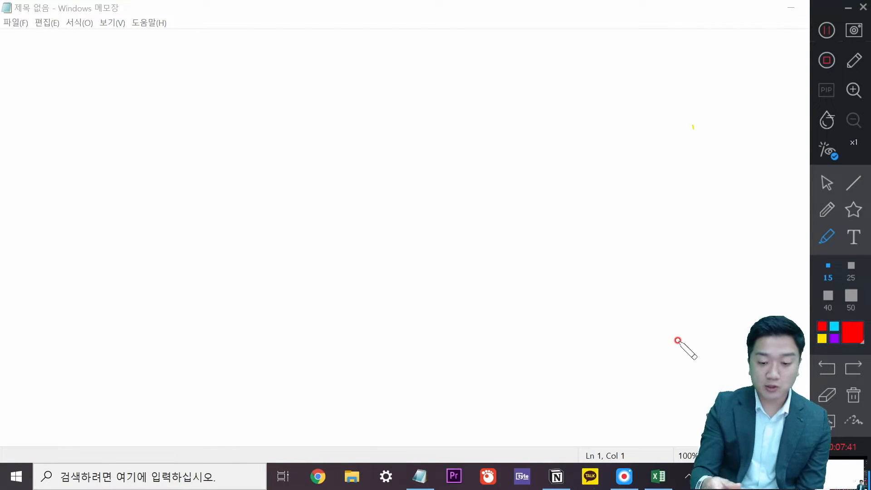
# With a thin purple pen, draw a box with a header band and handwritten title.
pyautogui.click(826, 209)
pyautogui.click(833, 337)
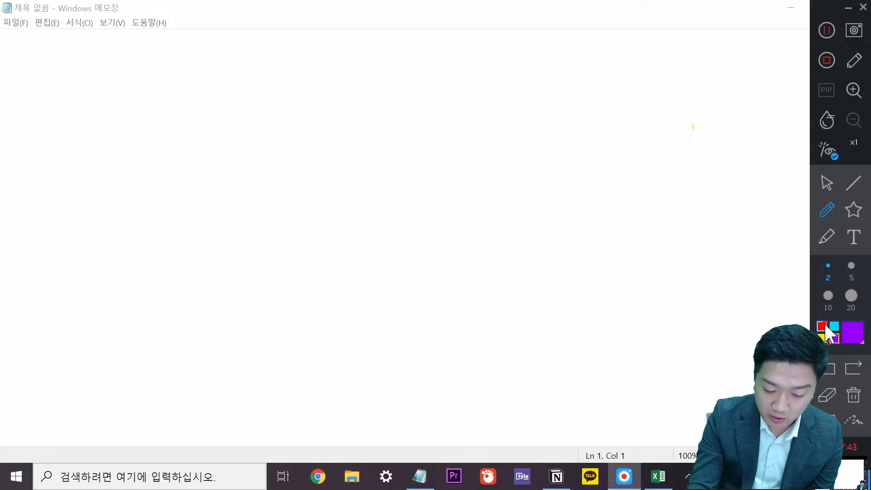
pyautogui.moveTo(139, 79); pyautogui.dragTo(146, 325)
pyautogui.moveTo(137, 82)
pyautogui.mouseDown()
pyautogui.moveTo(322, 64)
pyautogui.moveTo(351, 141)
pyautogui.moveTo(358, 333)
pyautogui.moveTo(144, 346)
pyautogui.moveTo(139, 307)
pyautogui.mouseUp()
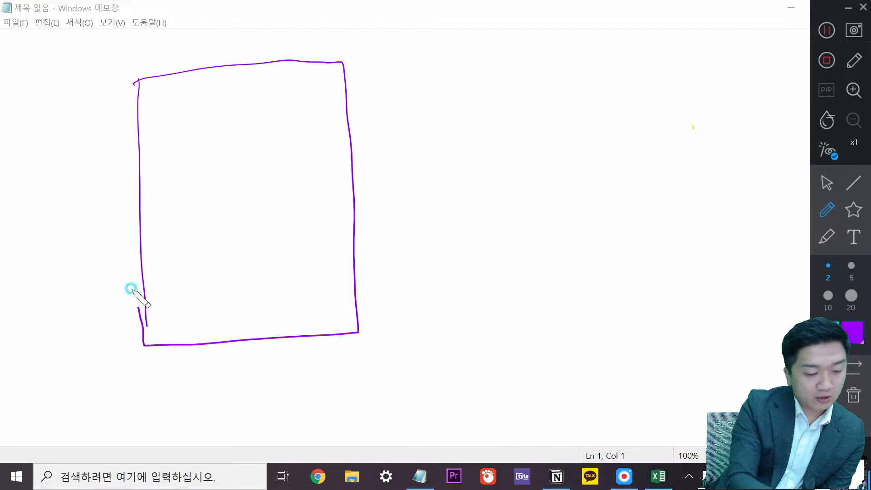
pyautogui.moveTo(136, 125); pyautogui.dragTo(335, 107)
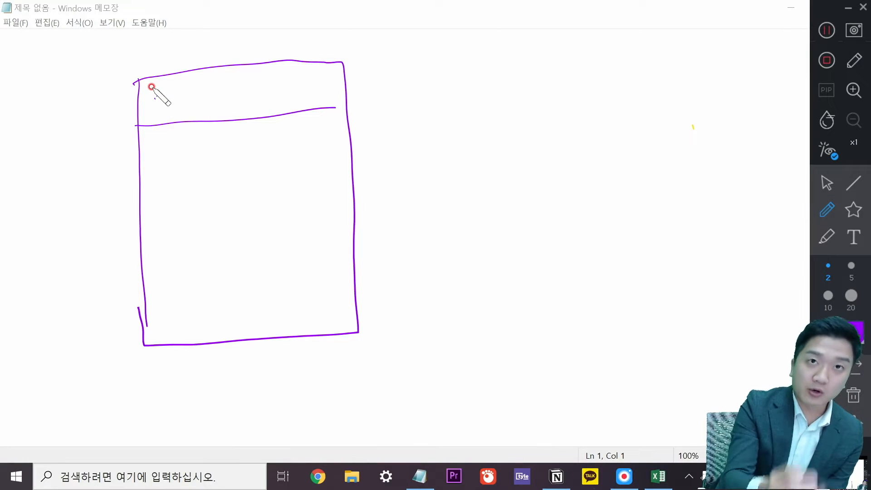
pyautogui.moveTo(152, 87)
pyautogui.mouseDown()
pyautogui.moveTo(210, 97)
pyautogui.moveTo(238, 88)
pyautogui.moveTo(284, 92)
pyautogui.mouseUp()
pyautogui.click(292, 86)
# Add a wavy line, tick mark, underlined second line and divider, and circle 'Text' in the box.
pyautogui.moveTo(167, 166); pyautogui.dragTo(282, 152)
pyautogui.moveTo(145, 148)
pyautogui.mouseDown()
pyautogui.moveTo(191, 140)
pyautogui.moveTo(159, 210)
pyautogui.moveTo(220, 185)
pyautogui.moveTo(232, 210)
pyautogui.mouseUp()
pyautogui.moveTo(174, 238); pyautogui.dragTo(317, 215)
pyautogui.moveTo(145, 277); pyautogui.dragTo(367, 240)
pyautogui.moveTo(140, 301); pyautogui.dragTo(168, 321)
pyautogui.moveTo(175, 303)
pyautogui.mouseDown()
pyautogui.moveTo(204, 302)
pyautogui.moveTo(221, 313)
pyautogui.mouseUp()
pyautogui.moveTo(213, 317); pyautogui.dragTo(211, 290)
# Draw a second box below with a check mark, a looped shape and a circled 1 beside it.
pyautogui.moveTo(148, 347)
pyautogui.mouseDown()
pyautogui.moveTo(350, 386)
pyautogui.moveTo(346, 326)
pyautogui.mouseUp()
pyautogui.moveTo(153, 372)
pyautogui.mouseDown()
pyautogui.moveTo(246, 352)
pyautogui.moveTo(190, 386)
pyautogui.moveTo(154, 364)
pyautogui.mouseUp()
pyautogui.moveTo(227, 361); pyautogui.dragTo(254, 355)
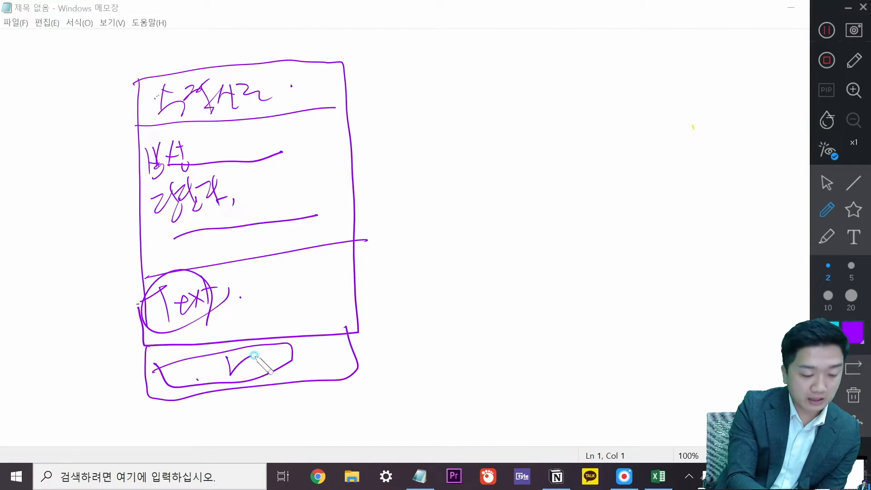
pyautogui.moveTo(395, 351)
pyautogui.mouseDown()
pyautogui.moveTo(327, 370)
pyautogui.moveTo(369, 379)
pyautogui.mouseUp()
pyautogui.moveTo(413, 343)
pyautogui.mouseDown()
pyautogui.moveTo(423, 360)
pyautogui.moveTo(414, 365)
pyautogui.mouseUp()
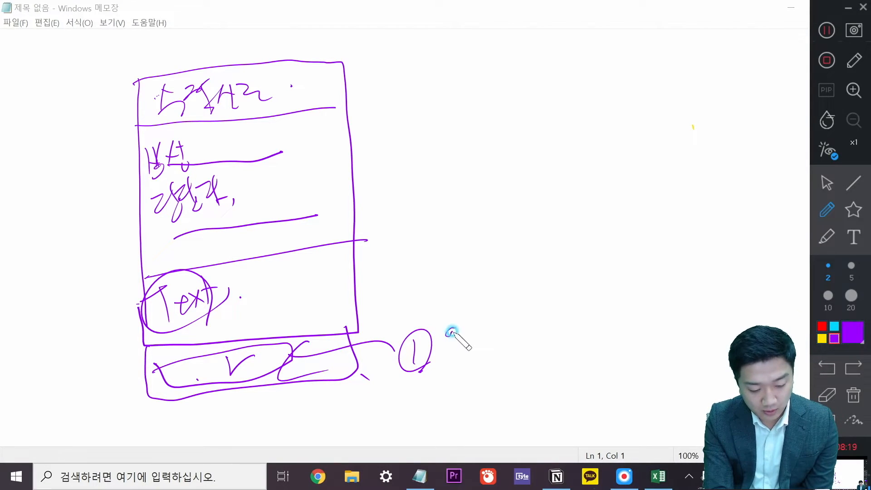
# Write notes beside circled 1 and 2, then circle the check mark and left part of the lower box.
pyautogui.moveTo(519, 319)
pyautogui.mouseDown()
pyautogui.moveTo(528, 350)
pyautogui.moveTo(545, 336)
pyautogui.moveTo(622, 331)
pyautogui.moveTo(628, 342)
pyautogui.mouseUp()
pyautogui.moveTo(665, 301)
pyautogui.mouseDown()
pyautogui.moveTo(658, 321)
pyautogui.moveTo(690, 312)
pyautogui.mouseUp()
pyautogui.moveTo(425, 372); pyautogui.dragTo(449, 401)
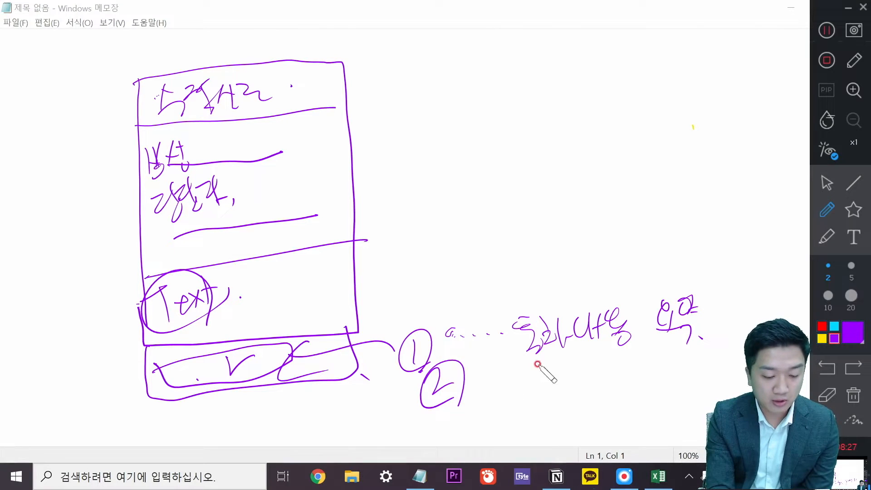
pyautogui.moveTo(508, 383); pyautogui.dragTo(521, 394)
pyautogui.moveTo(537, 400)
pyautogui.mouseDown()
pyautogui.moveTo(538, 370)
pyautogui.moveTo(616, 347)
pyautogui.moveTo(641, 355)
pyautogui.moveTo(643, 368)
pyautogui.mouseUp()
pyautogui.moveTo(660, 351); pyautogui.dragTo(663, 357)
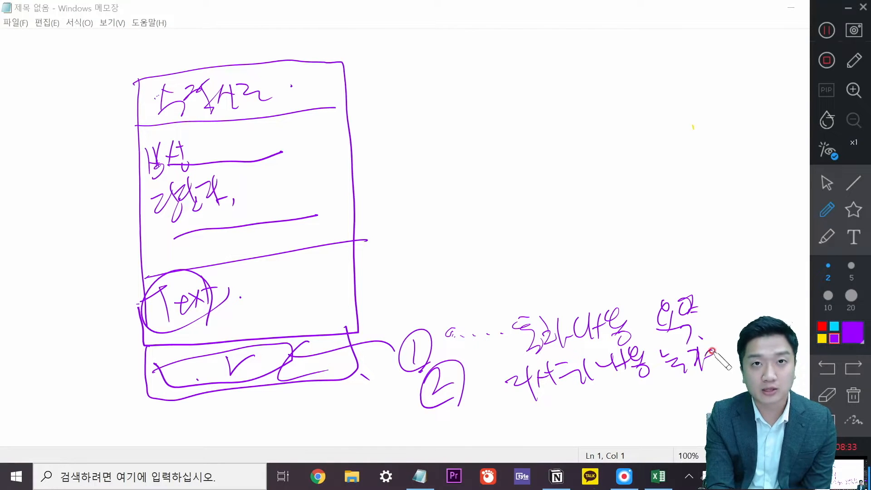
pyautogui.moveTo(362, 353)
pyautogui.mouseDown()
pyautogui.moveTo(306, 366)
pyautogui.moveTo(263, 335)
pyautogui.moveTo(295, 386)
pyautogui.mouseUp()
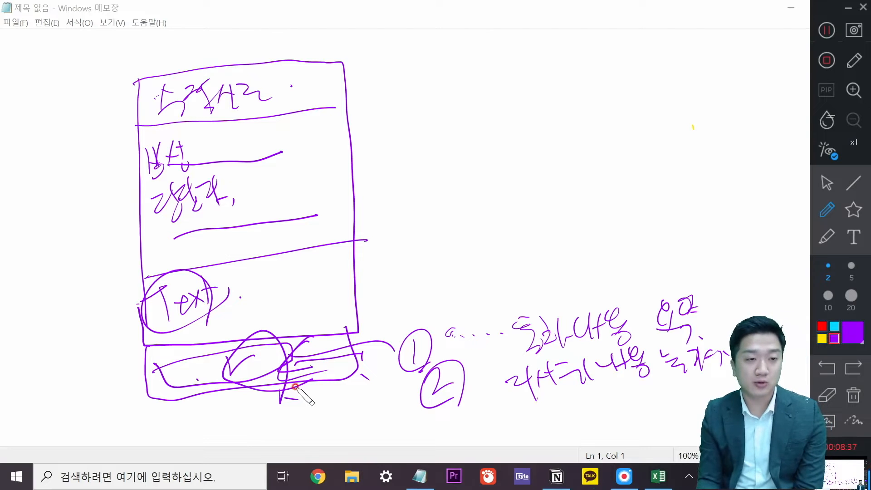
pyautogui.moveTo(246, 404)
pyautogui.mouseDown()
pyautogui.moveTo(254, 377)
pyautogui.moveTo(195, 336)
pyautogui.moveTo(233, 325)
pyautogui.mouseUp()
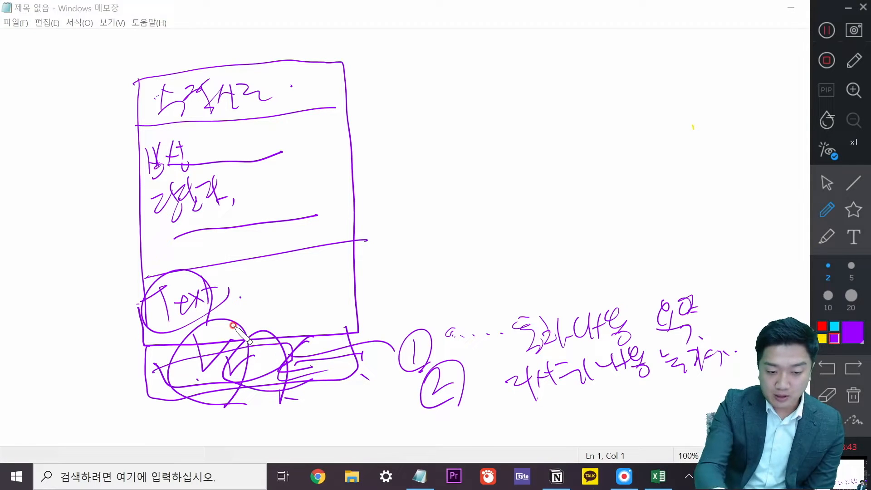
# Draw four horizontal purple lines to the right of the card sketch.
pyautogui.moveTo(420, 76); pyautogui.dragTo(527, 74)
pyautogui.moveTo(429, 107); pyautogui.dragTo(530, 103)
pyautogui.moveTo(442, 146); pyautogui.dragTo(526, 141)
pyautogui.moveTo(454, 181); pyautogui.dragTo(534, 177)
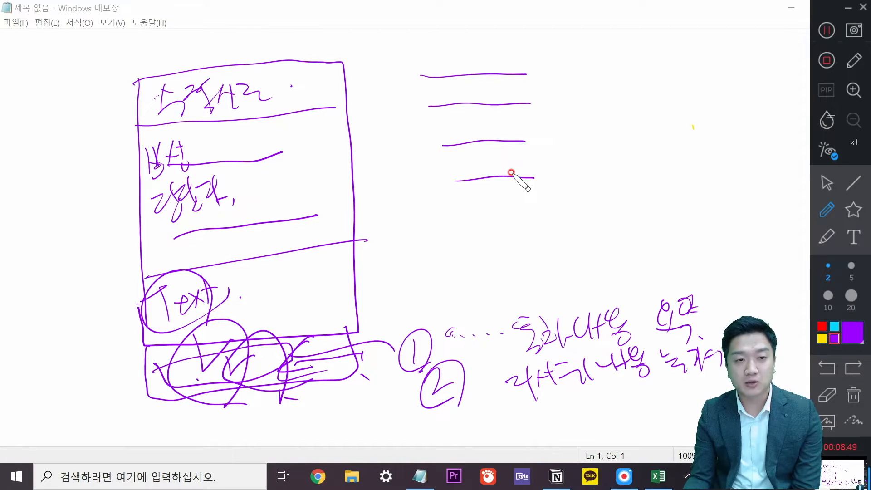
# Sketch purple arrows, a circled 'a', a box, a handwritten note and a number 2 beside the lines.
pyautogui.moveTo(534, 60)
pyautogui.mouseDown()
pyautogui.moveTo(541, 161)
pyautogui.moveTo(563, 163)
pyautogui.mouseUp()
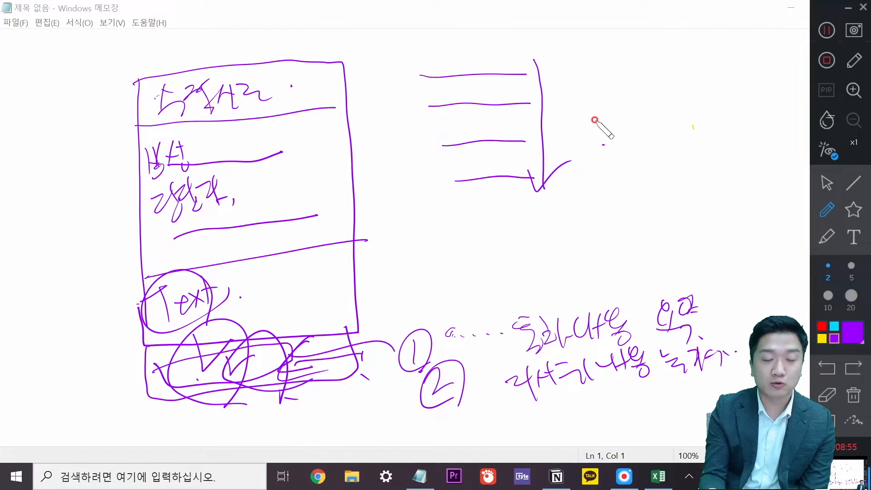
pyautogui.moveTo(413, 176)
pyautogui.mouseDown()
pyautogui.moveTo(418, 170)
pyautogui.moveTo(428, 189)
pyautogui.moveTo(458, 186)
pyautogui.moveTo(484, 167)
pyautogui.mouseUp()
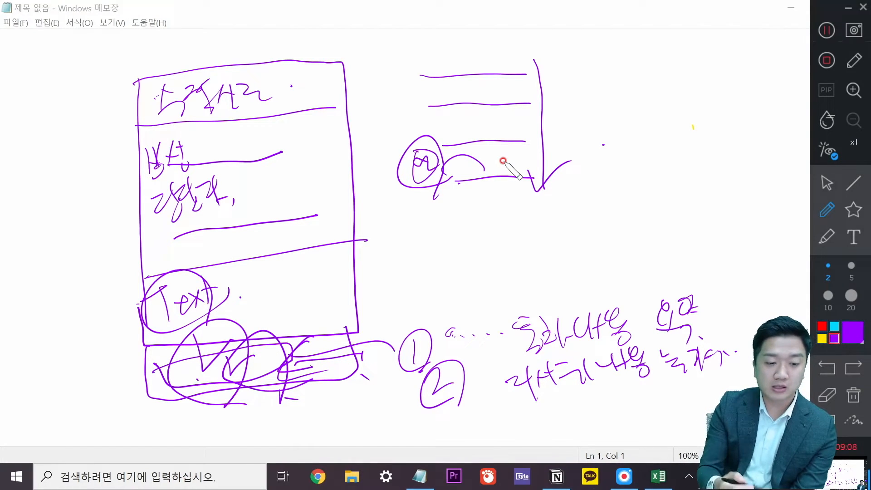
pyautogui.moveTo(436, 168)
pyautogui.mouseDown()
pyautogui.moveTo(524, 151)
pyautogui.moveTo(525, 189)
pyautogui.moveTo(628, 123)
pyautogui.moveTo(530, 186)
pyautogui.mouseUp()
pyautogui.moveTo(637, 152)
pyautogui.mouseDown()
pyautogui.moveTo(701, 136)
pyautogui.moveTo(748, 144)
pyautogui.mouseUp()
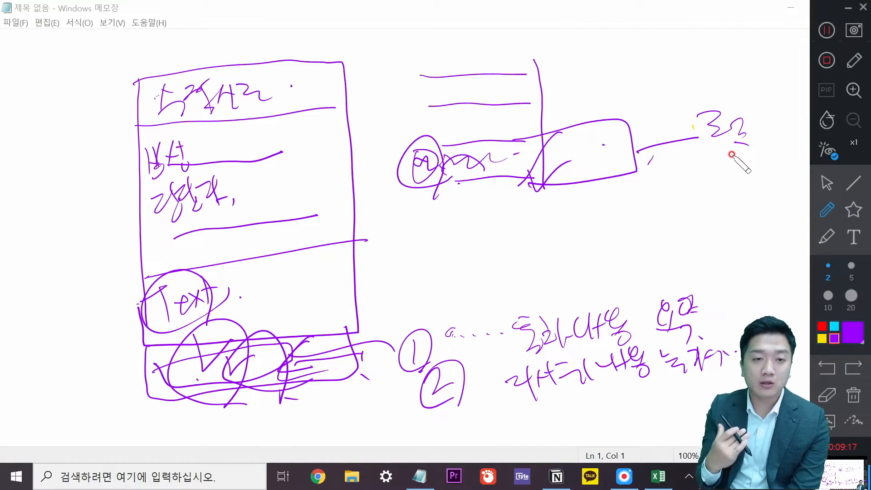
pyautogui.moveTo(502, 247)
pyautogui.mouseDown()
pyautogui.moveTo(521, 270)
pyautogui.moveTo(630, 219)
pyautogui.mouseUp()
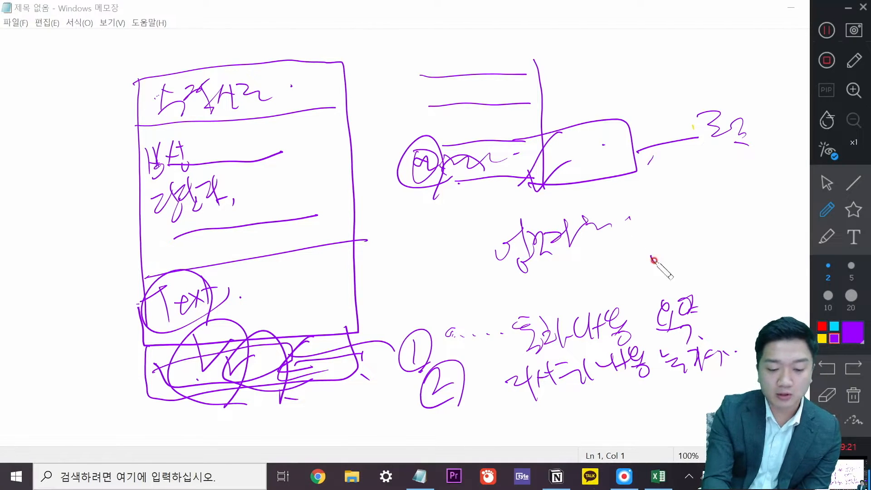
pyautogui.moveTo(650, 384)
pyautogui.mouseDown()
pyautogui.moveTo(603, 272)
pyautogui.moveTo(667, 169)
pyautogui.moveTo(712, 182)
pyautogui.moveTo(712, 69)
pyautogui.moveTo(760, 75)
pyautogui.mouseUp()
pyautogui.moveTo(777, 97); pyautogui.dragTo(777, 127)
pyautogui.moveTo(603, 265)
pyautogui.mouseDown()
pyautogui.moveTo(622, 230)
pyautogui.moveTo(617, 254)
pyautogui.mouseUp()
pyautogui.moveTo(653, 59)
pyautogui.mouseDown()
pyautogui.moveTo(690, 82)
pyautogui.moveTo(683, 95)
pyautogui.mouseUp()
pyautogui.moveTo(737, 30)
pyautogui.mouseDown()
pyautogui.moveTo(768, 39)
pyautogui.moveTo(760, 75)
pyautogui.mouseUp()
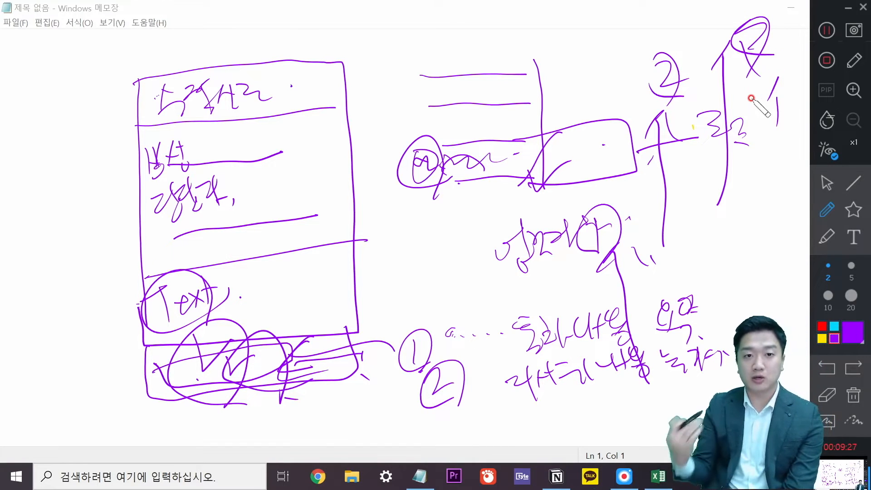
# Erase the handwriting, boxes and arrows with the pen eraser, leaving only a few specks.
pyautogui.moveTo(626, 327)
pyautogui.mouseDown()
pyautogui.moveTo(676, 355)
pyautogui.moveTo(549, 379)
pyautogui.mouseUp()
pyautogui.rightClick(693, 338)
pyautogui.moveTo(562, 344); pyautogui.dragTo(557, 328)
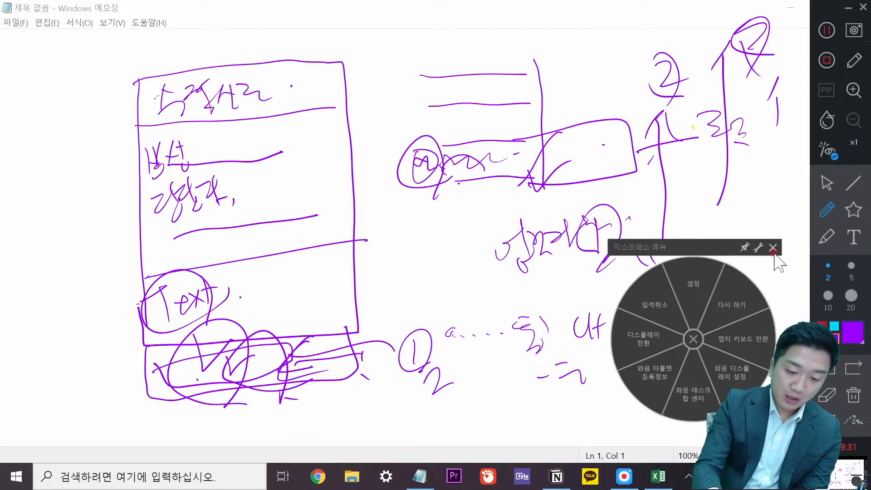
pyautogui.click(773, 248)
pyautogui.moveTo(519, 288)
pyautogui.mouseDown()
pyautogui.moveTo(703, 116)
pyautogui.moveTo(741, 33)
pyautogui.moveTo(690, 200)
pyautogui.moveTo(760, 121)
pyautogui.mouseUp()
pyautogui.moveTo(501, 371)
pyautogui.mouseDown()
pyautogui.moveTo(208, 83)
pyautogui.moveTo(358, 311)
pyautogui.moveTo(136, 233)
pyautogui.moveTo(473, 196)
pyautogui.moveTo(490, 344)
pyautogui.moveTo(548, 399)
pyautogui.moveTo(715, 344)
pyautogui.moveTo(634, 259)
pyautogui.moveTo(515, 164)
pyautogui.moveTo(490, 75)
pyautogui.moveTo(210, 105)
pyautogui.moveTo(178, 186)
pyautogui.moveTo(188, 179)
pyautogui.moveTo(190, 292)
pyautogui.moveTo(233, 349)
pyautogui.mouseUp()
pyautogui.moveTo(523, 319)
pyautogui.mouseDown()
pyautogui.moveTo(651, 258)
pyautogui.moveTo(737, 345)
pyautogui.mouseUp()
# Erase the leftover stray marks at the bottom, middle and left of the page.
pyautogui.moveTo(609, 387)
pyautogui.mouseDown()
pyautogui.moveTo(451, 335)
pyautogui.moveTo(274, 400)
pyautogui.moveTo(148, 272)
pyautogui.moveTo(183, 88)
pyautogui.moveTo(410, 123)
pyautogui.mouseUp()
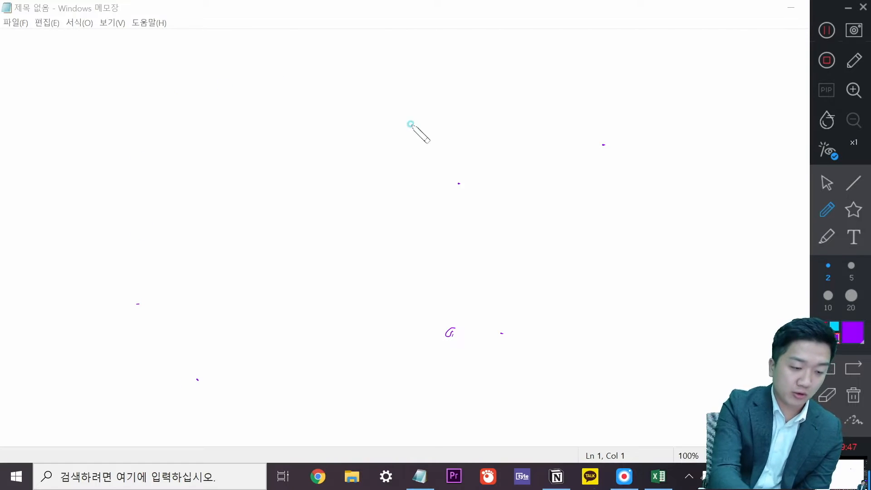
pyautogui.moveTo(434, 342); pyautogui.dragTo(455, 218)
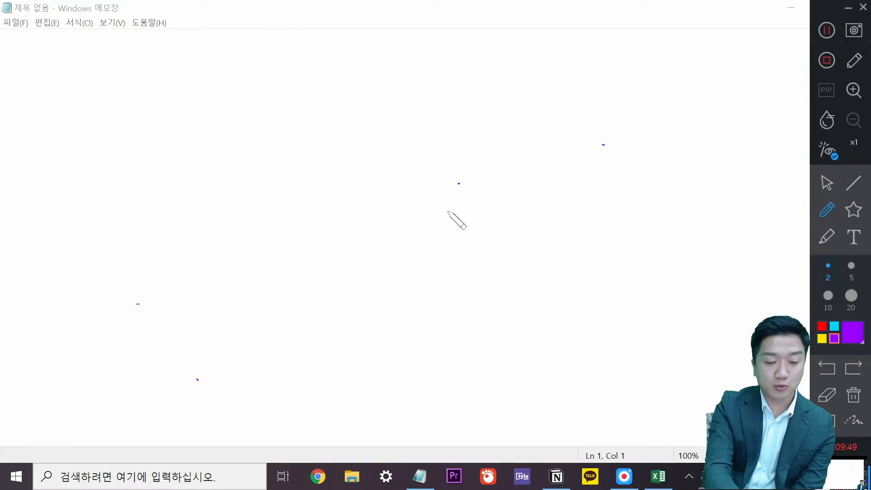
pyautogui.moveTo(205, 376); pyautogui.dragTo(176, 317)
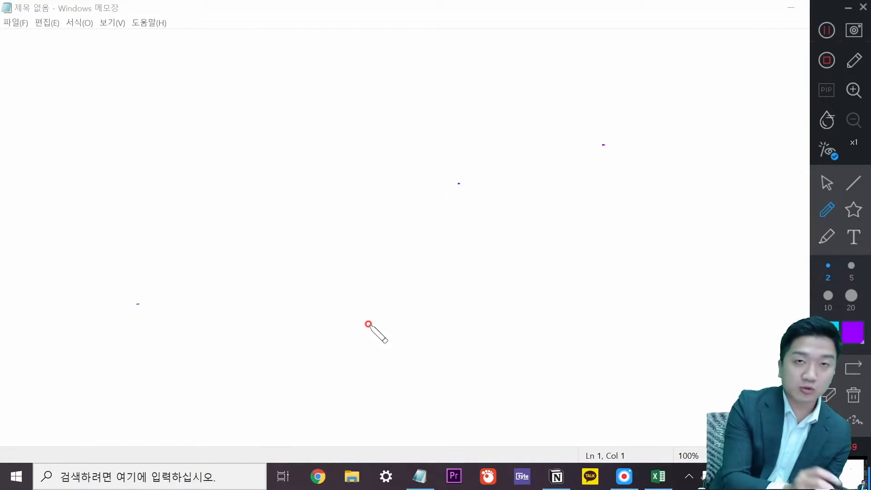
# Draw a circled 1 with a tick, a card frame outline and two circled bullets inside it.
pyautogui.moveTo(175, 112); pyautogui.dragTo(181, 149)
pyautogui.moveTo(210, 143); pyautogui.dragTo(215, 146)
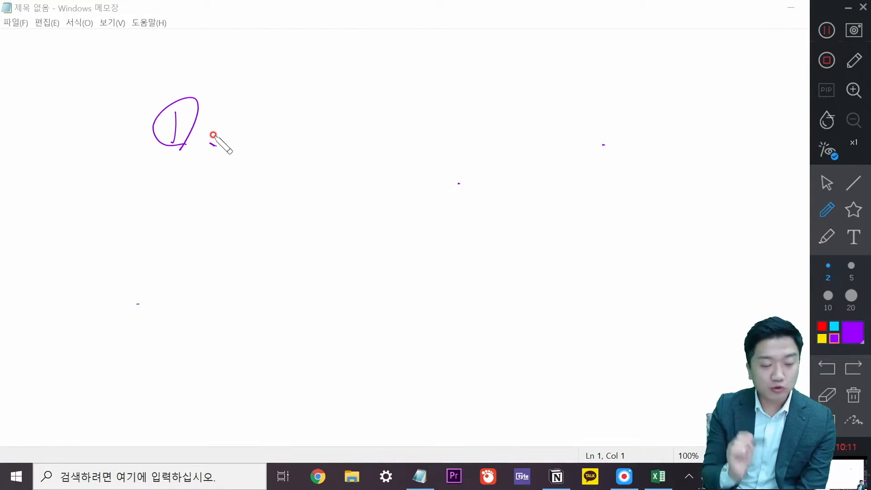
pyautogui.moveTo(217, 82)
pyautogui.mouseDown()
pyautogui.moveTo(230, 300)
pyautogui.moveTo(284, 296)
pyautogui.moveTo(228, 280)
pyautogui.mouseUp()
pyautogui.moveTo(209, 112); pyautogui.dragTo(391, 107)
pyautogui.moveTo(240, 156); pyautogui.dragTo(273, 202)
pyautogui.moveTo(283, 195); pyautogui.dragTo(343, 187)
pyautogui.moveTo(279, 154); pyautogui.dragTo(365, 154)
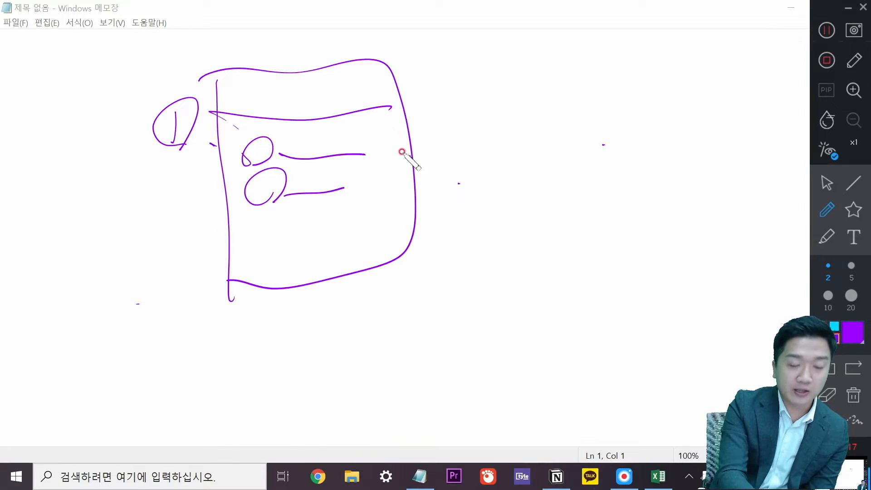
# Add lines along the frame's bottom, a hooked line and long curves below the sketch.
pyautogui.moveTo(167, 274); pyautogui.dragTo(254, 259)
pyautogui.moveTo(245, 251); pyautogui.dragTo(247, 277)
pyautogui.moveTo(263, 250); pyautogui.dragTo(385, 224)
pyautogui.moveTo(281, 269)
pyautogui.mouseDown()
pyautogui.moveTo(391, 249)
pyautogui.moveTo(399, 268)
pyautogui.moveTo(392, 279)
pyautogui.mouseUp()
pyautogui.moveTo(274, 303)
pyautogui.mouseDown()
pyautogui.moveTo(383, 284)
pyautogui.moveTo(375, 311)
pyautogui.mouseUp()
pyautogui.moveTo(570, 324)
pyautogui.mouseDown()
pyautogui.moveTo(325, 316)
pyautogui.moveTo(353, 332)
pyautogui.mouseUp()
pyautogui.click(385, 338)
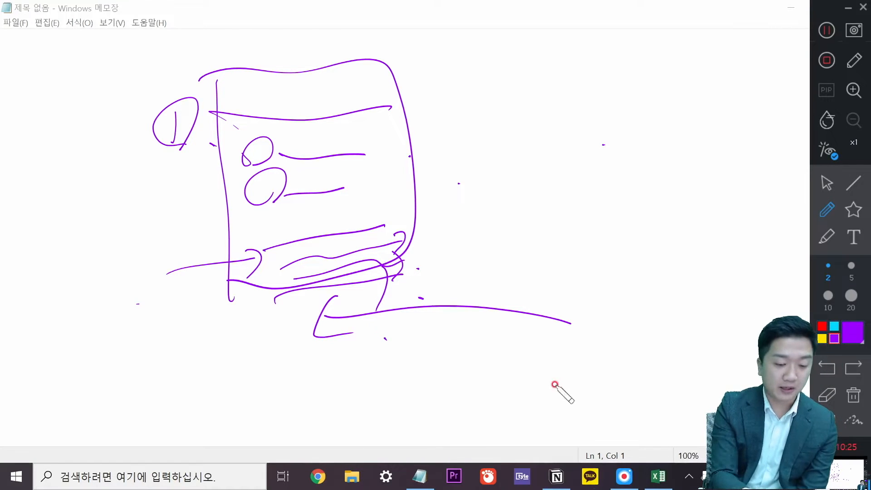
# Draw boxes below the sketch with loops and strokes inside them.
pyautogui.moveTo(574, 397); pyautogui.dragTo(574, 401)
pyautogui.moveTo(260, 361); pyautogui.dragTo(265, 435)
pyautogui.moveTo(258, 381)
pyautogui.mouseDown()
pyautogui.moveTo(379, 365)
pyautogui.moveTo(265, 413)
pyautogui.mouseUp()
pyautogui.moveTo(525, 341); pyautogui.dragTo(538, 420)
pyautogui.moveTo(555, 359); pyautogui.dragTo(557, 389)
pyautogui.moveTo(559, 358)
pyautogui.mouseDown()
pyautogui.moveTo(603, 363)
pyautogui.moveTo(576, 391)
pyautogui.mouseUp()
pyautogui.moveTo(602, 374)
pyautogui.mouseDown()
pyautogui.moveTo(536, 355)
pyautogui.moveTo(340, 383)
pyautogui.moveTo(366, 369)
pyautogui.mouseUp()
pyautogui.moveTo(392, 399)
pyautogui.mouseDown()
pyautogui.moveTo(334, 420)
pyautogui.moveTo(317, 394)
pyautogui.moveTo(227, 390)
pyautogui.moveTo(175, 218)
pyautogui.moveTo(188, 256)
pyautogui.mouseUp()
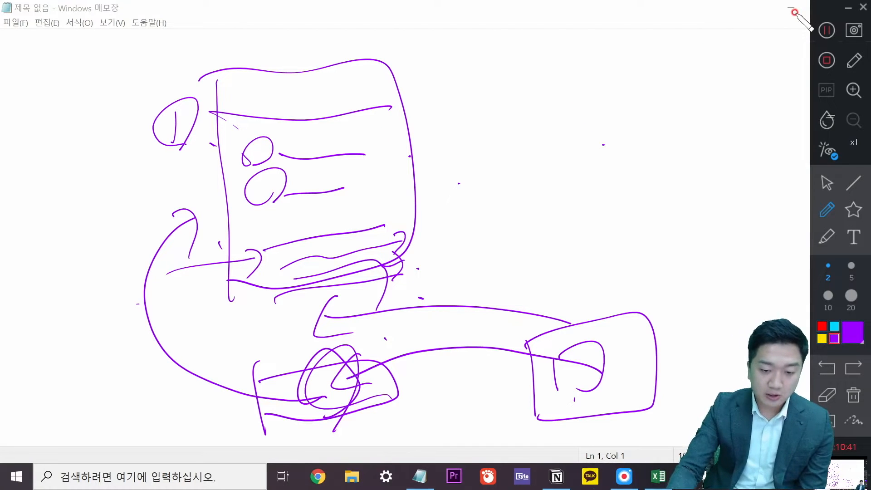
# Switch to the eraser tool and wipe the entire new sketch off the page.
pyautogui.click(824, 209)
pyautogui.moveTo(177, 120)
pyautogui.mouseDown()
pyautogui.moveTo(258, 91)
pyautogui.moveTo(188, 331)
pyautogui.moveTo(296, 151)
pyautogui.moveTo(248, 138)
pyautogui.moveTo(214, 150)
pyautogui.mouseUp()
pyautogui.moveTo(230, 280)
pyautogui.mouseDown()
pyautogui.moveTo(326, 394)
pyautogui.moveTo(418, 233)
pyautogui.moveTo(403, 261)
pyautogui.moveTo(402, 323)
pyautogui.moveTo(644, 340)
pyautogui.mouseUp()
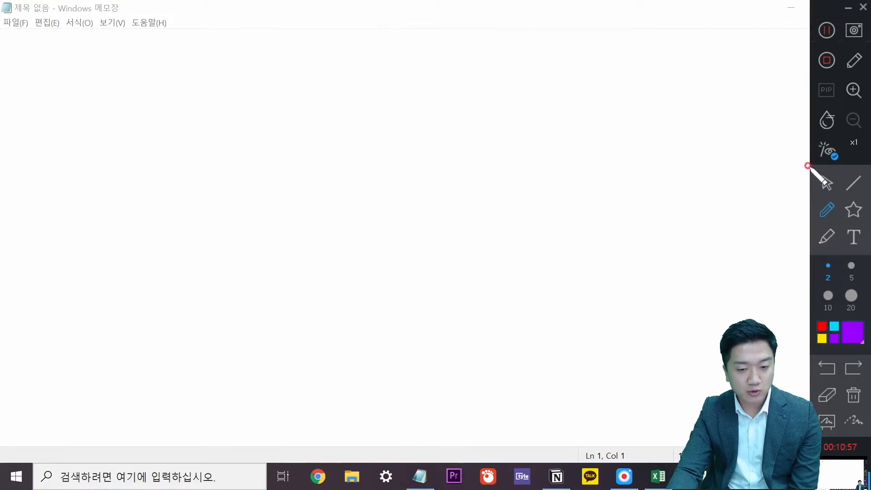
# Return to the select tool, close Notepad, and scroll through the Client 총괄 client table.
pyautogui.click(830, 183)
pyautogui.moveTo(656, 15); pyautogui.dragTo(600, 68)
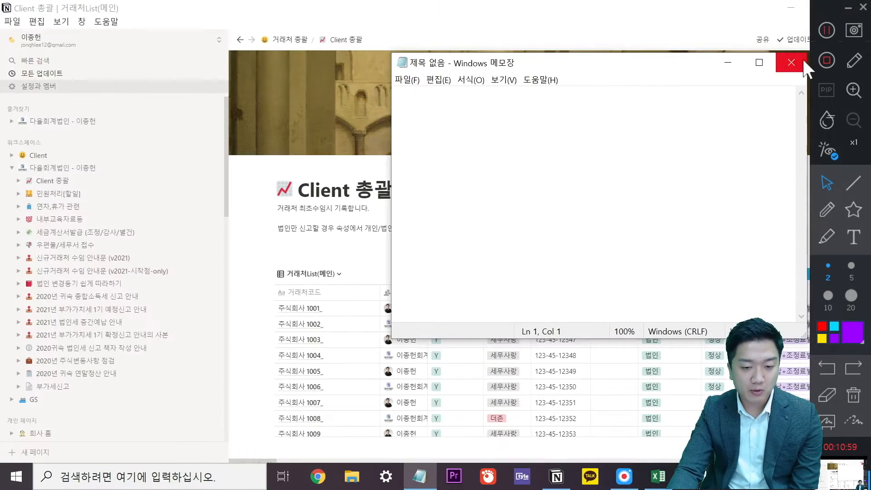
pyautogui.click(792, 62)
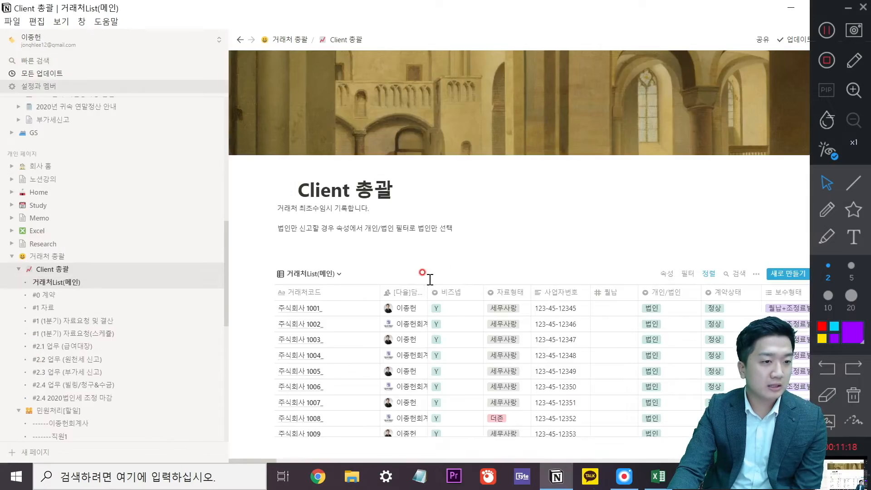
pyautogui.scroll(-5, 428, 278)
pyautogui.scroll(-1, 521, 255)
pyautogui.scroll(1, 624, 247)
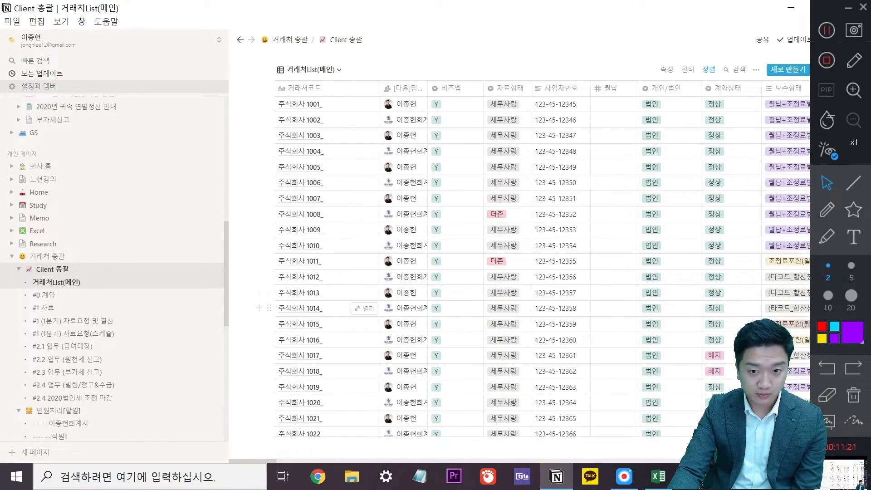
pyautogui.scroll(2, 594, 297)
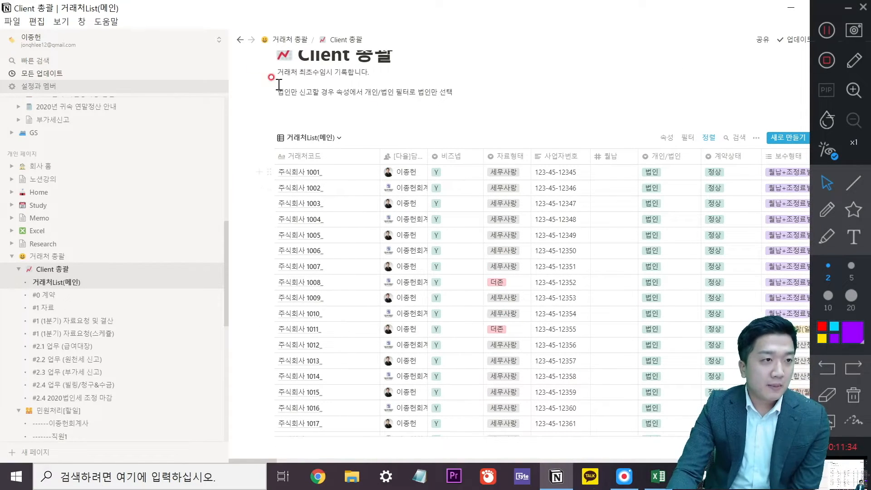
pyautogui.click(210, 41)
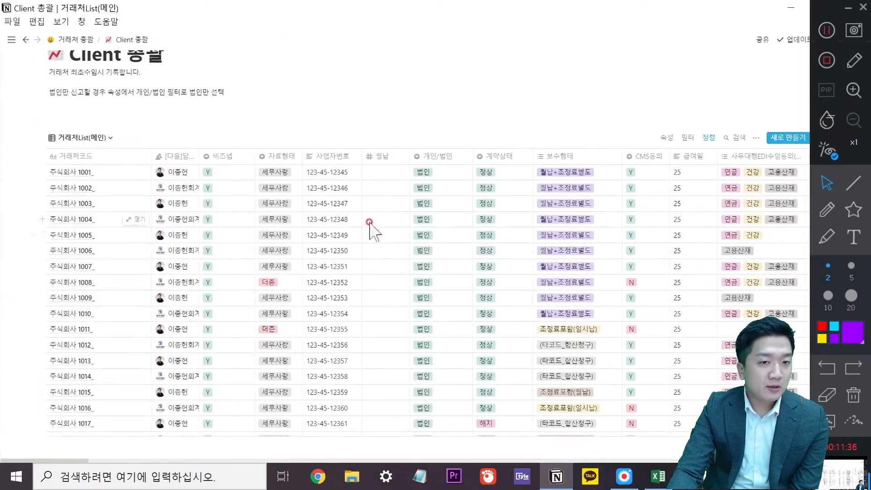
pyautogui.click(135, 172)
pyautogui.scroll(-5, 384, 212)
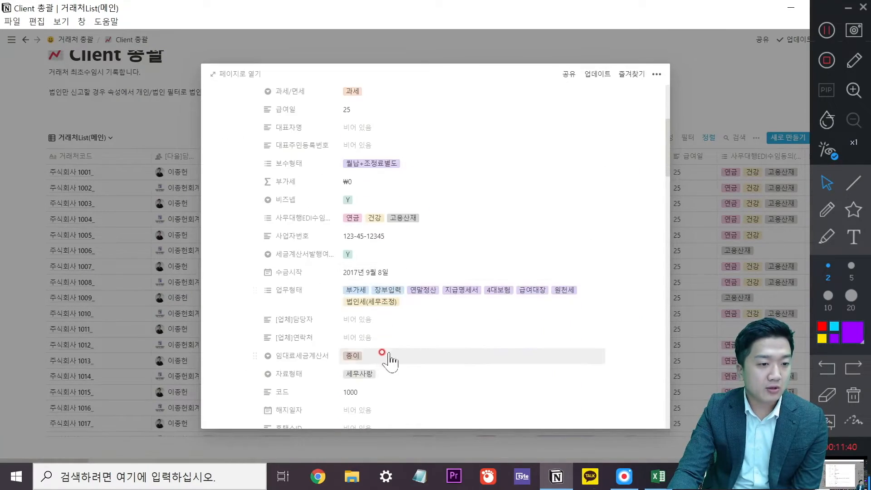
pyautogui.scroll(-2, 377, 342)
pyautogui.scroll(4, 399, 323)
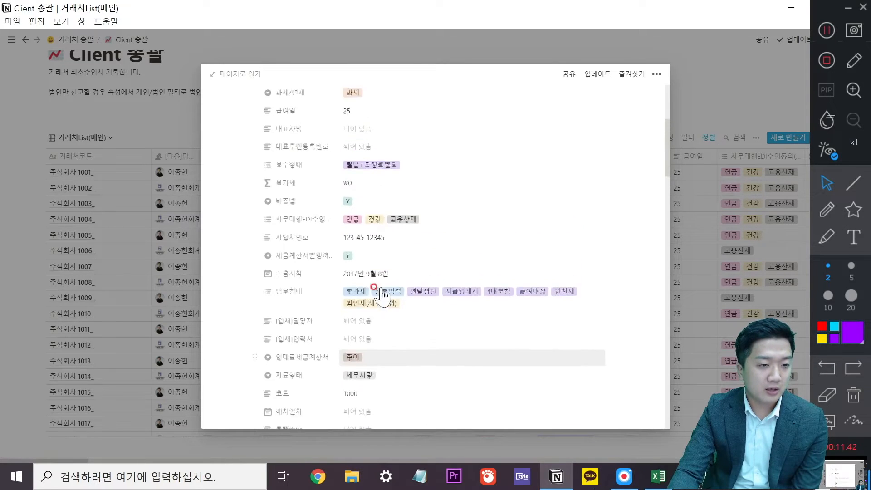
pyautogui.scroll(3, 383, 343)
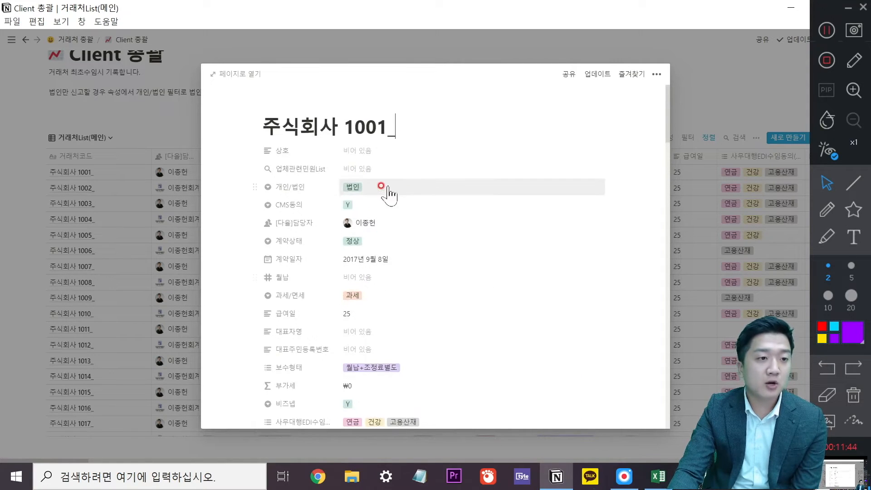
pyautogui.click(383, 184)
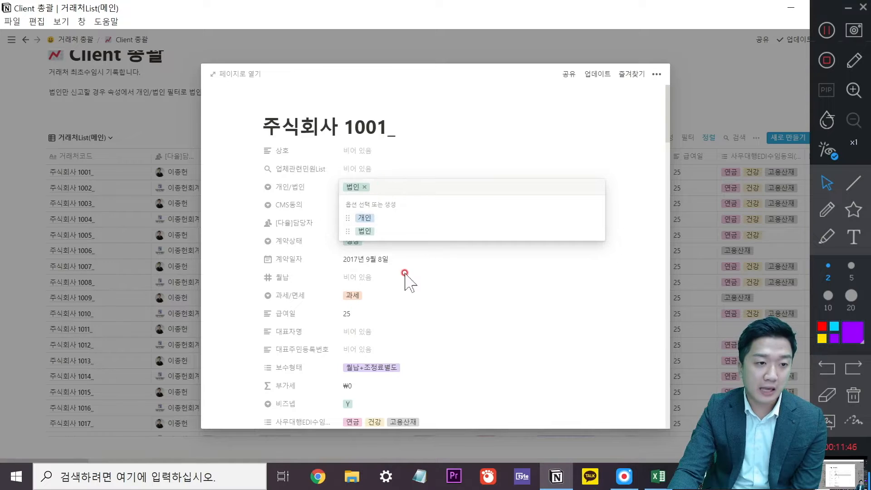
pyautogui.click(417, 263)
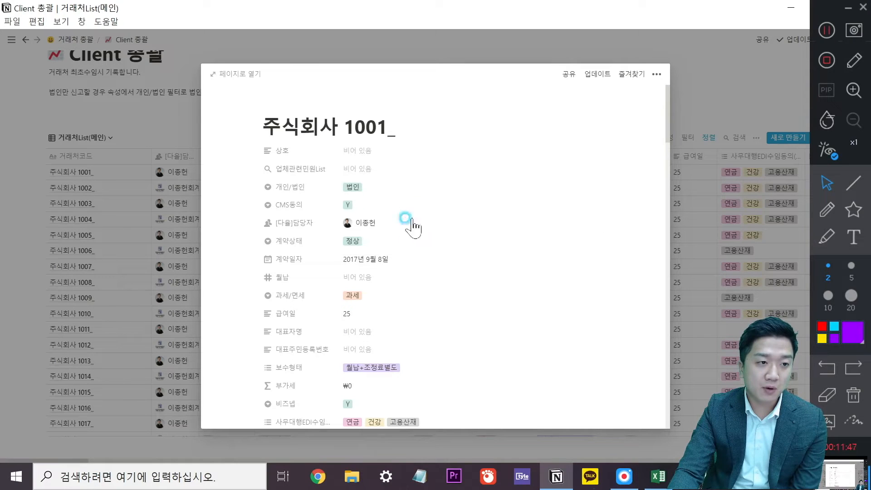
pyautogui.click(387, 205)
pyautogui.click(416, 285)
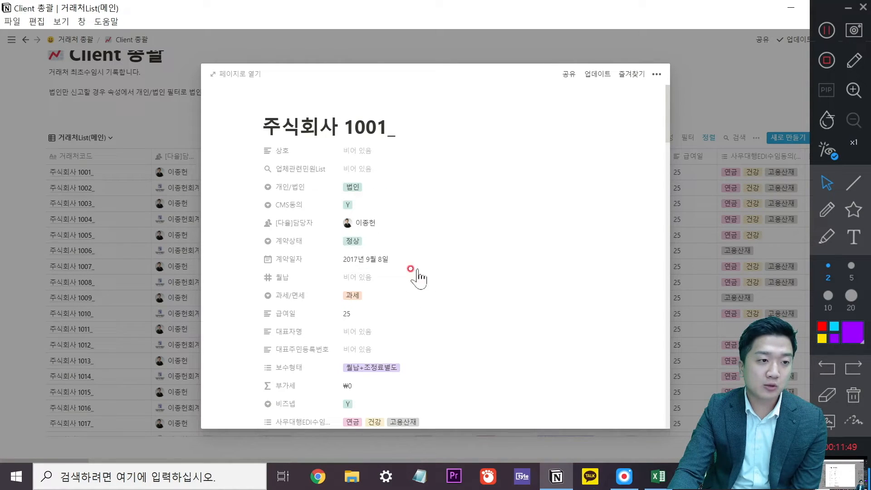
pyautogui.click(392, 226)
pyautogui.click(665, 214)
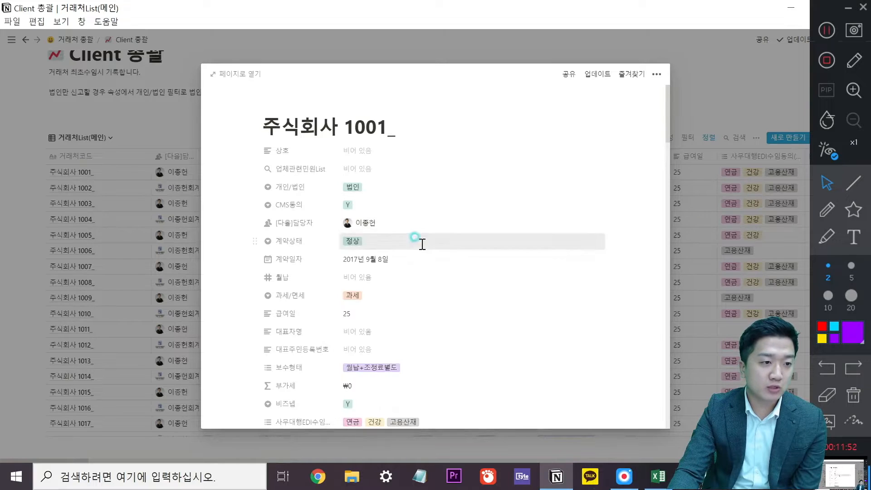
pyautogui.click(415, 244)
pyautogui.click(410, 281)
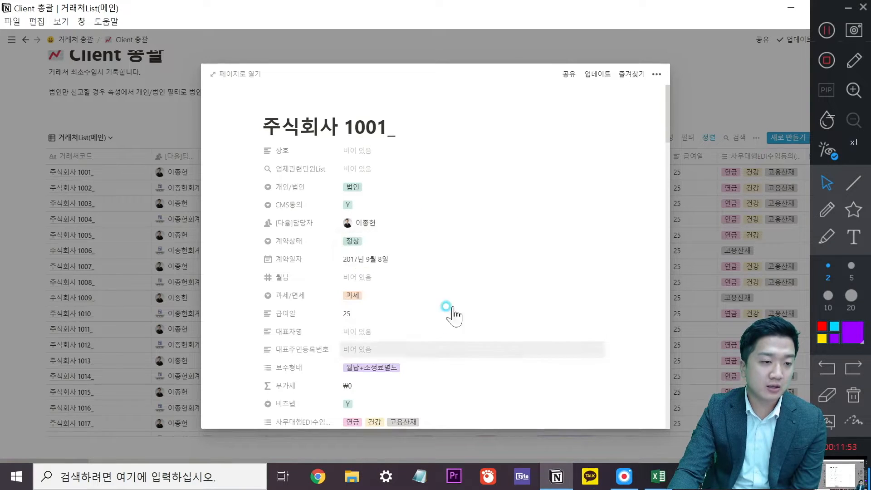
pyautogui.click(396, 300)
pyautogui.click(436, 278)
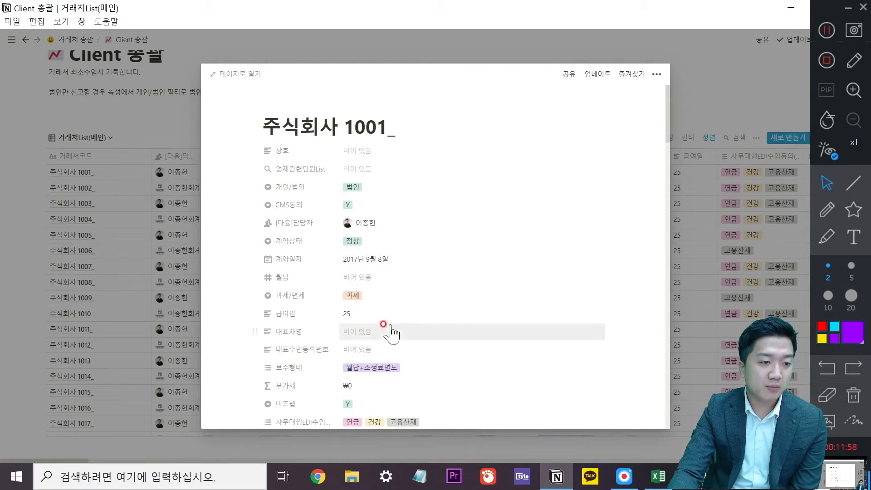
pyautogui.click(385, 319)
pyautogui.click(428, 268)
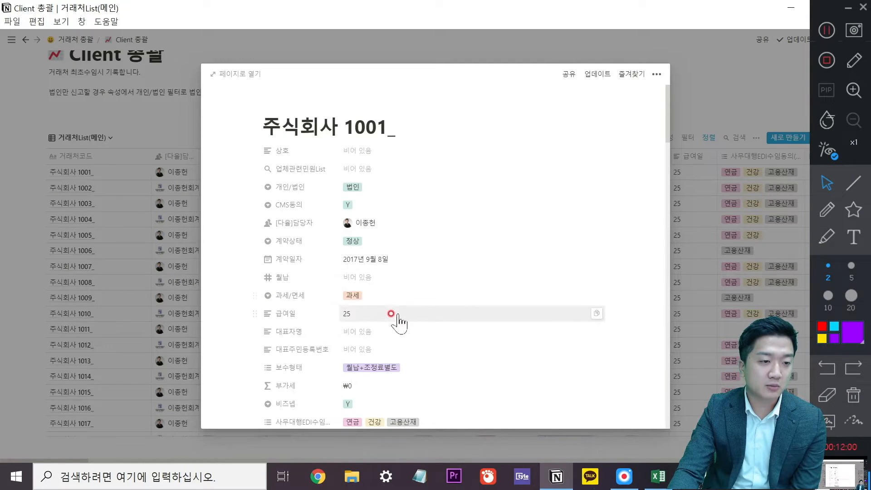
pyautogui.scroll(-2, 399, 322)
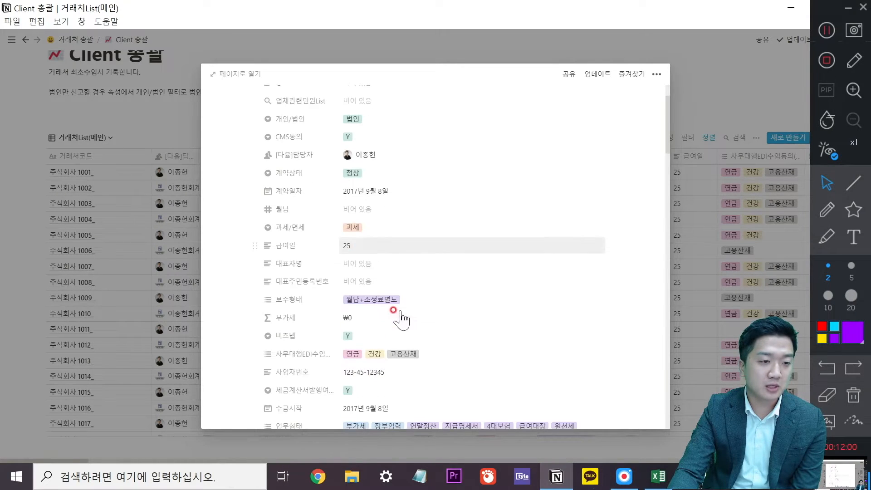
pyautogui.click(436, 303)
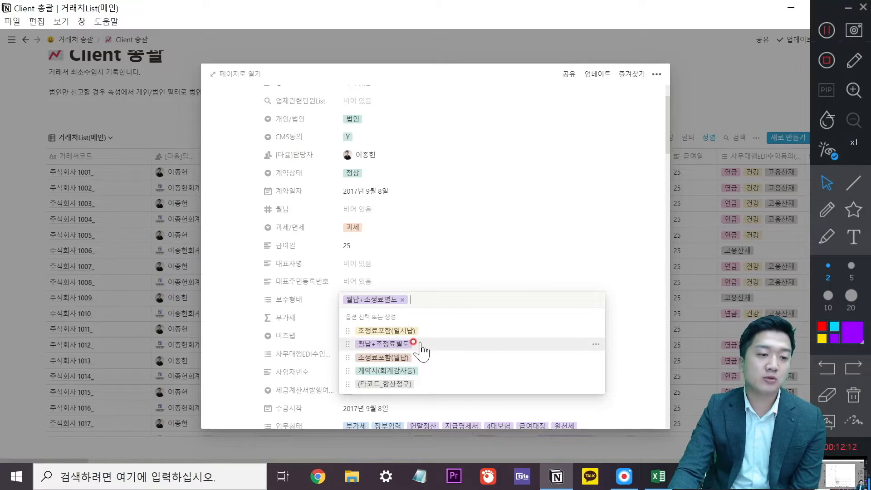
pyautogui.click(484, 252)
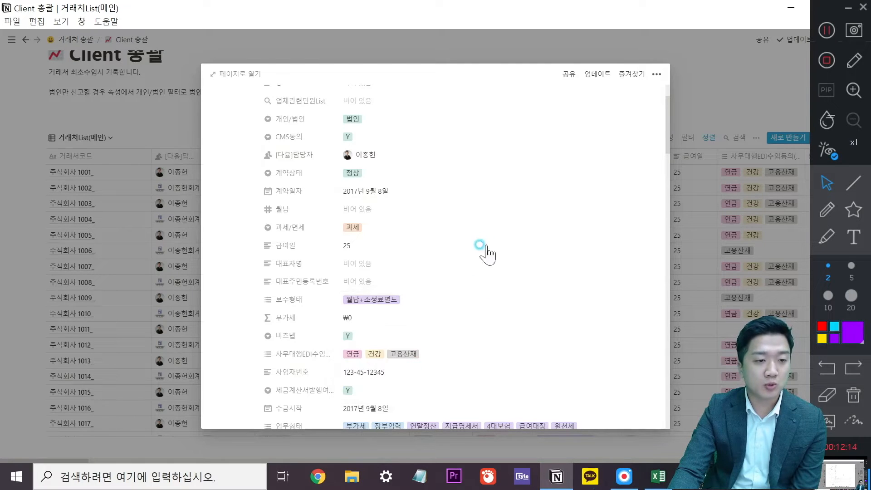
pyautogui.scroll(-2, 408, 340)
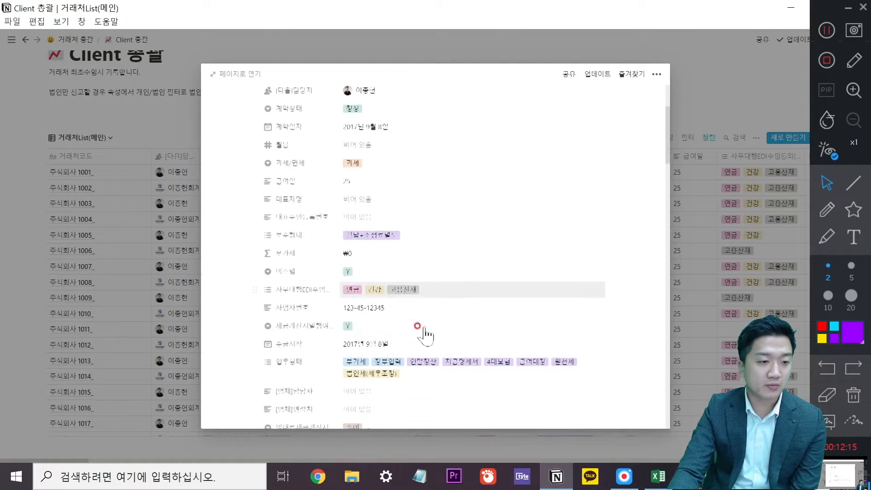
pyautogui.click(469, 288)
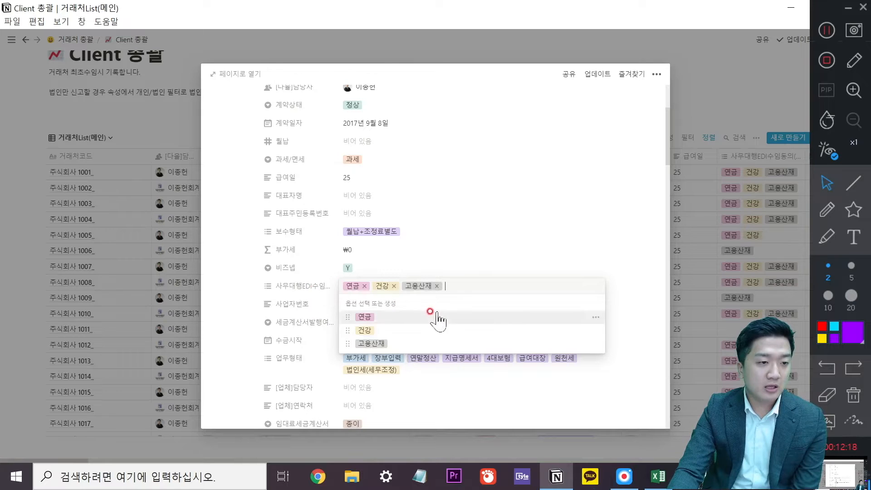
pyautogui.click(505, 246)
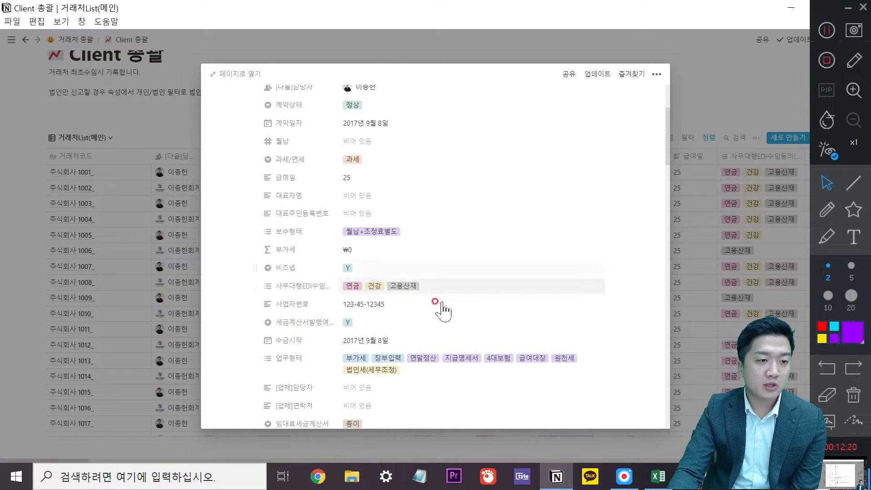
pyautogui.scroll(-3, 433, 256)
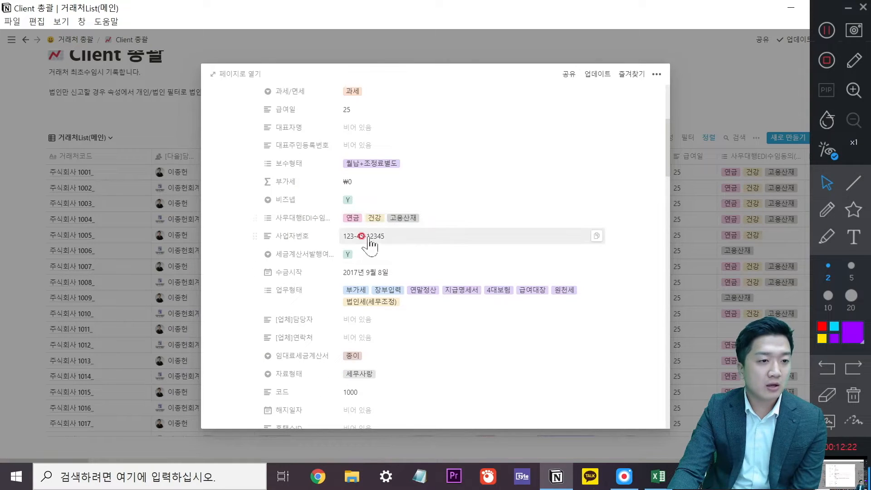
pyautogui.click(382, 254)
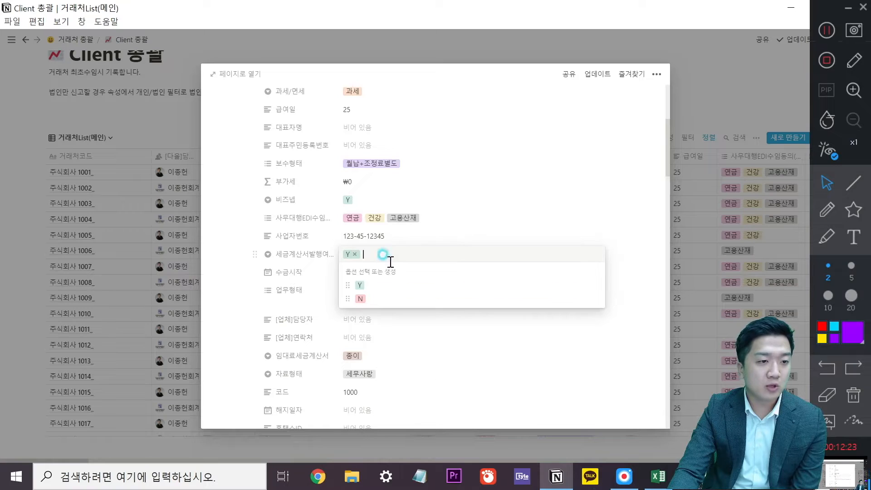
pyautogui.click(470, 229)
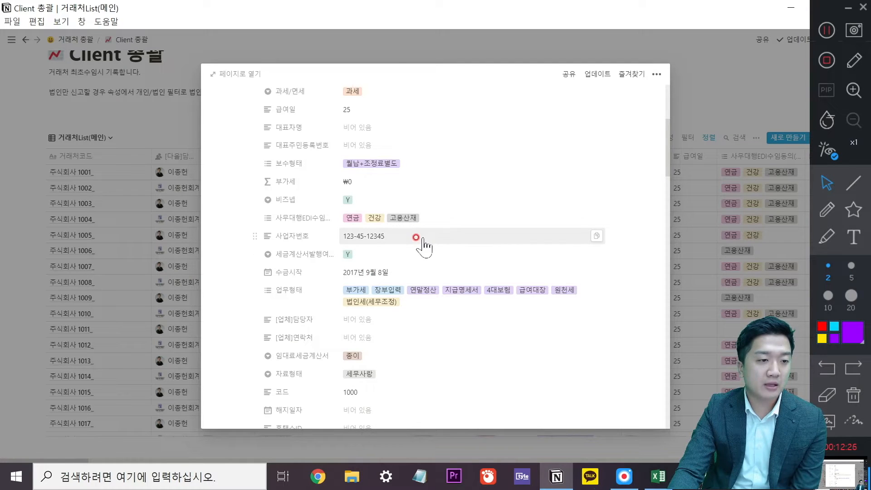
# Check the 업무형태 and 임대료세금계산서 options without changes, leaving 종이, then close the 주식회사 1001_ record.
pyautogui.click(431, 303)
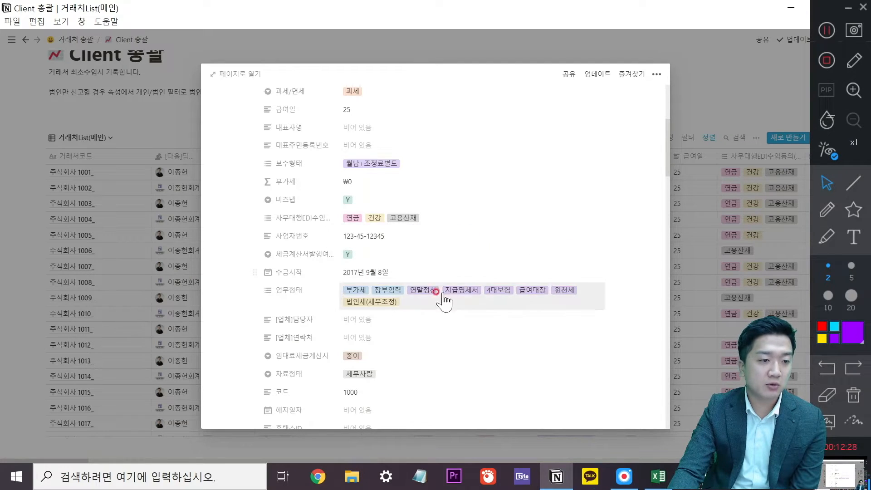
pyautogui.click(434, 303)
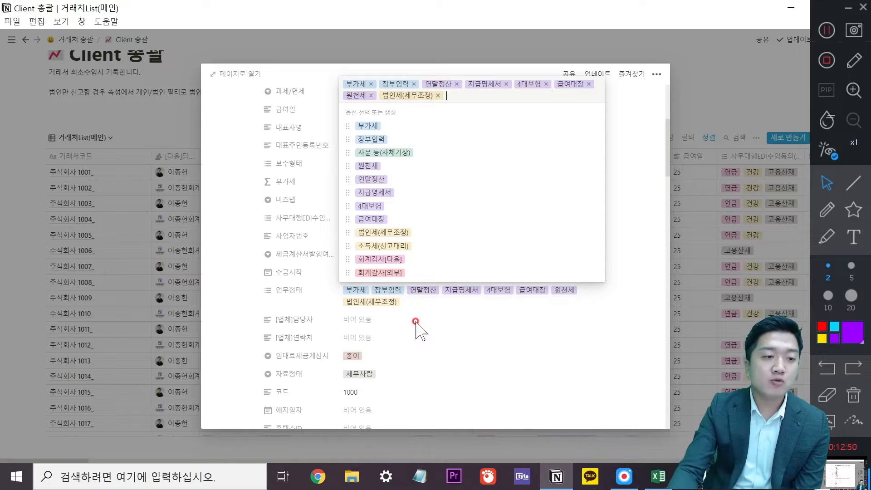
pyautogui.click(415, 322)
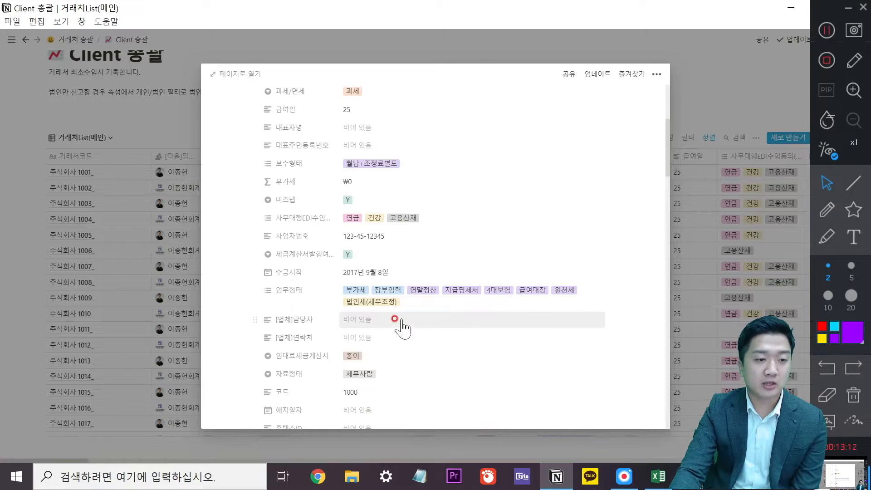
pyautogui.click(411, 357)
pyautogui.click(440, 317)
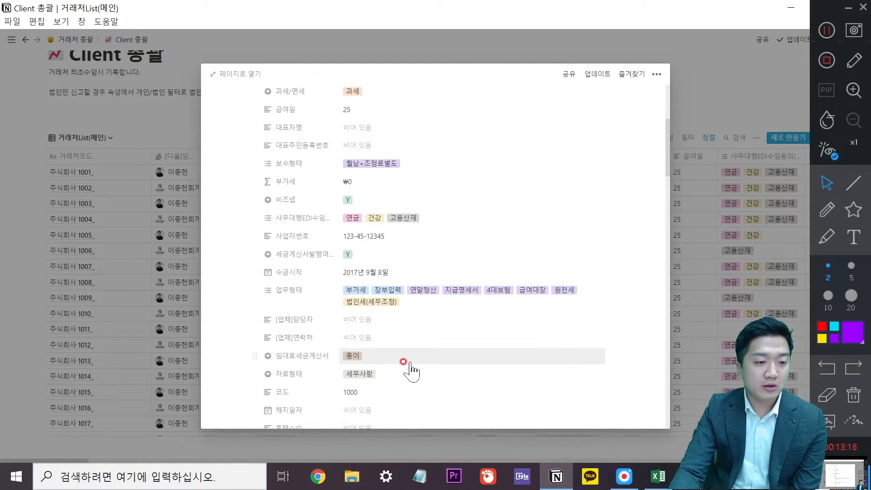
pyautogui.click(449, 354)
pyautogui.click(444, 316)
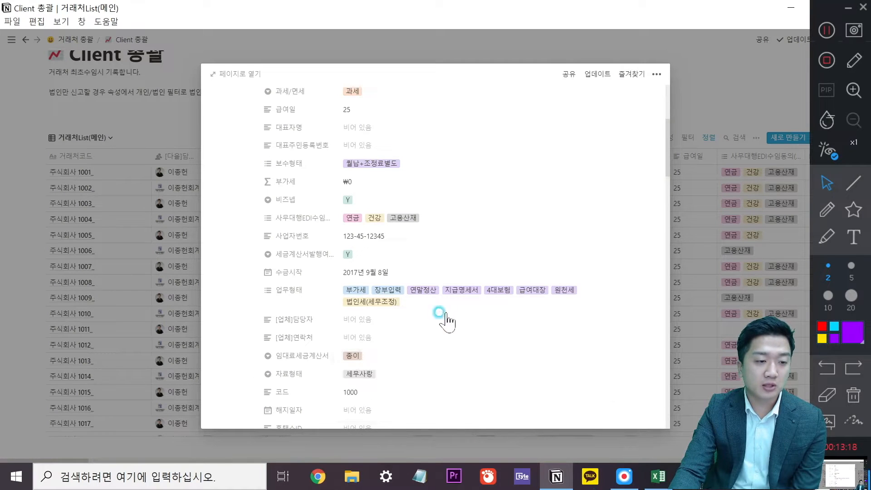
pyautogui.scroll(-2, 444, 309)
pyautogui.scroll(-10, 427, 317)
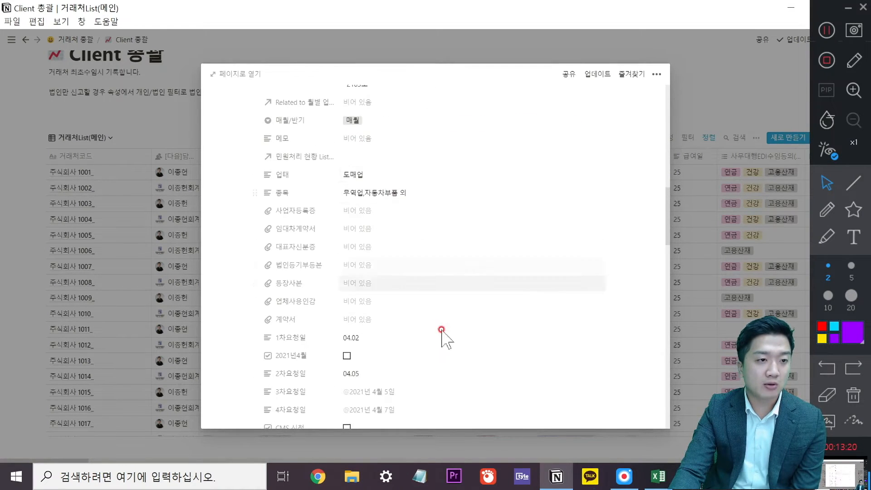
pyautogui.scroll(-5, 426, 272)
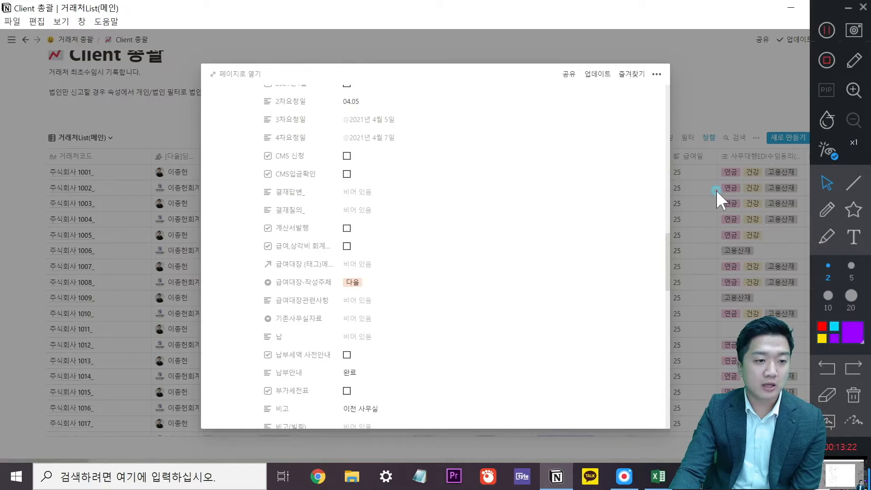
pyautogui.click(719, 196)
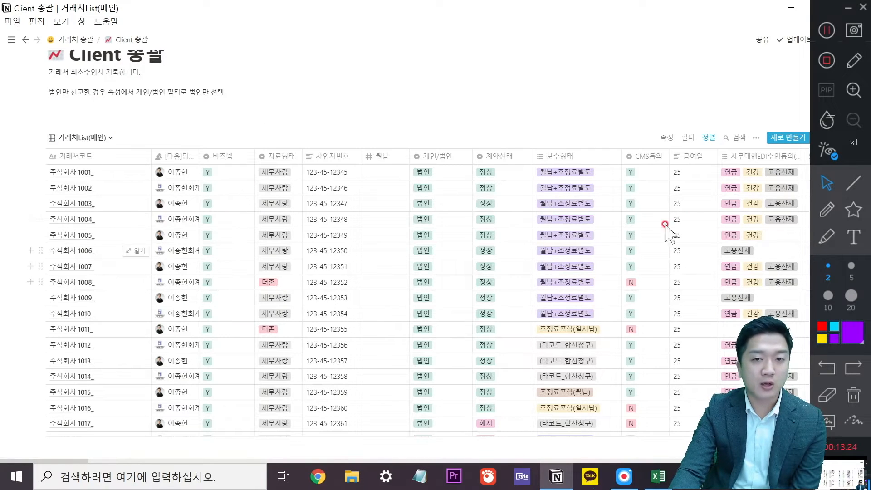
# Move 보수형태 and 사무대행EDI수임동의 right after 담당자, and shift 비즈넵 after 계약상태.
pyautogui.moveTo(179, 156); pyautogui.dragTo(218, 160)
pyautogui.click(318, 159)
pyautogui.click(317, 120)
pyautogui.moveTo(346, 159); pyautogui.dragTo(356, 176)
pyautogui.moveTo(753, 156); pyautogui.dragTo(313, 171)
# Scroll through the reordered client table and bring up the sidebar page list.
pyautogui.scroll(-8, 344, 295)
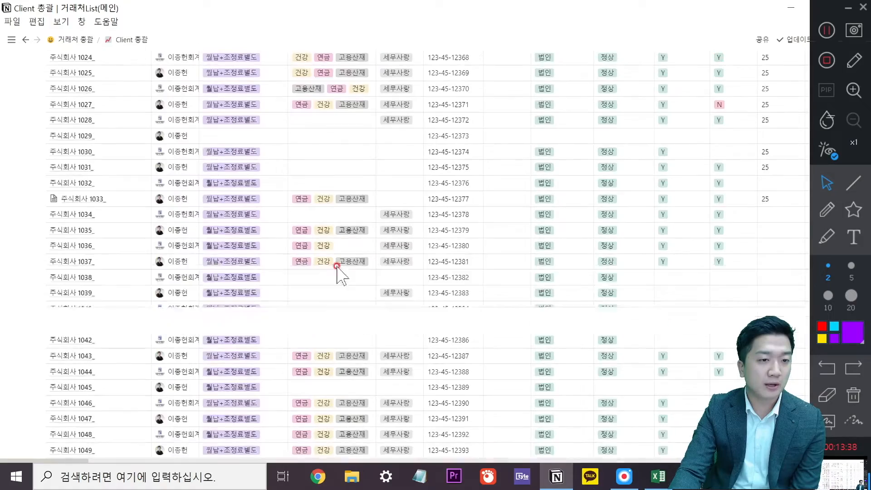
pyautogui.scroll(-15, 333, 268)
pyautogui.scroll(16, 422, 279)
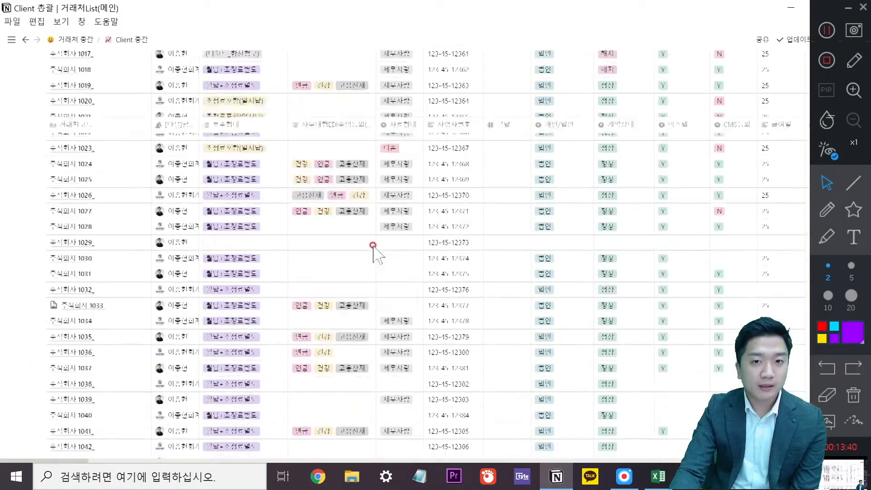
pyautogui.scroll(15, 365, 245)
pyautogui.scroll(-4, 358, 349)
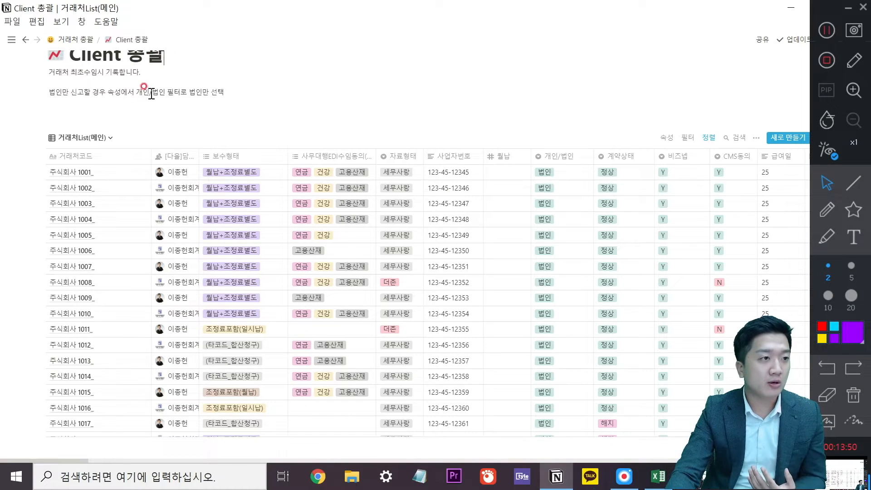
pyautogui.scroll(3, 151, 94)
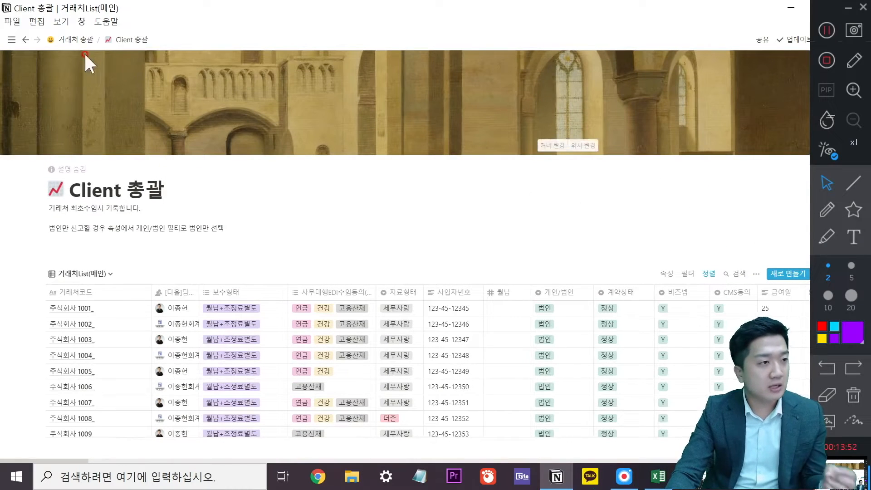
pyautogui.moveTo(9, 41)
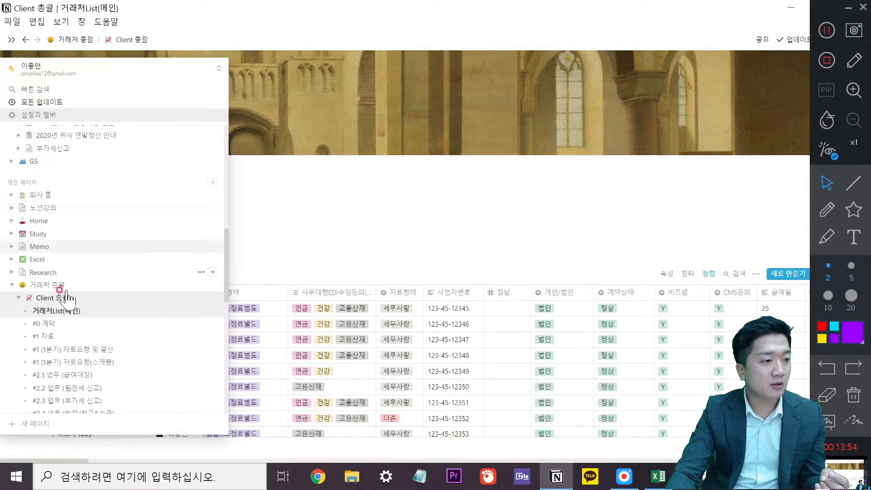
pyautogui.scroll(-5, 107, 295)
# Open the 민원처리[할일] board and move the 패스트캠퍼스, 노선목차짜기 and 업무블록자동생성 cards into 상.
pyautogui.click(91, 248)
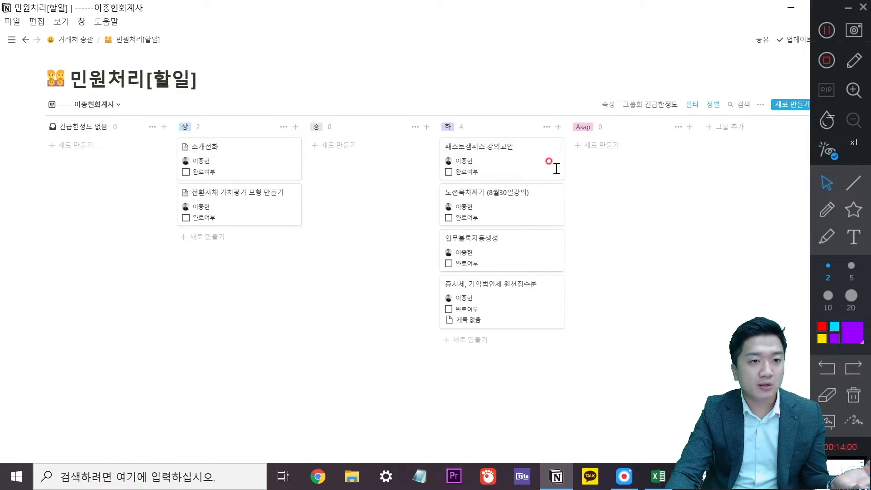
pyautogui.moveTo(506, 150); pyautogui.dragTo(381, 169)
pyautogui.moveTo(459, 167); pyautogui.dragTo(415, 193)
pyautogui.moveTo(257, 251); pyautogui.dragTo(254, 254)
pyautogui.moveTo(398, 214); pyautogui.dragTo(249, 248)
pyautogui.moveTo(321, 171); pyautogui.dragTo(331, 202)
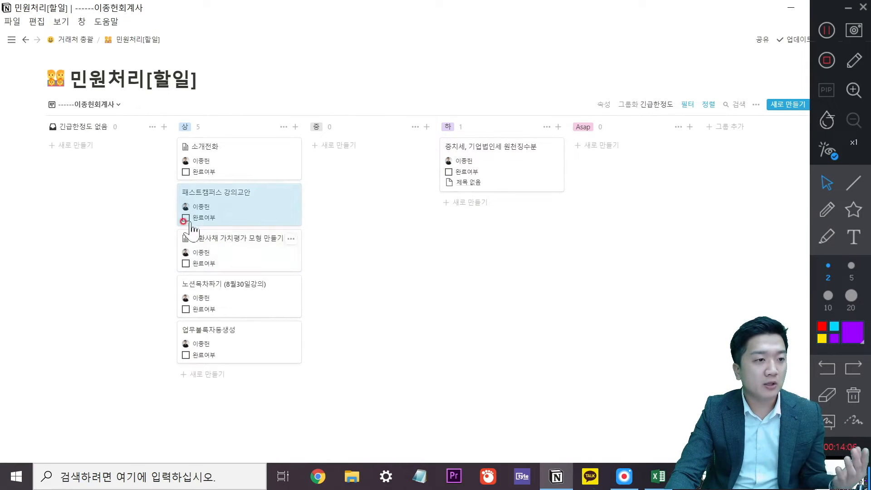
# Mark all six existing tasks as done and add a new untitled card under 상.
pyautogui.click(186, 171)
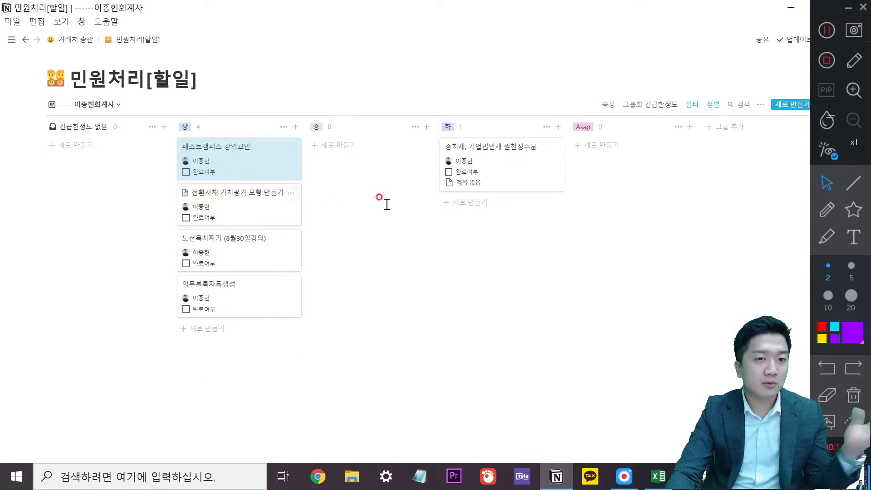
pyautogui.click(448, 171)
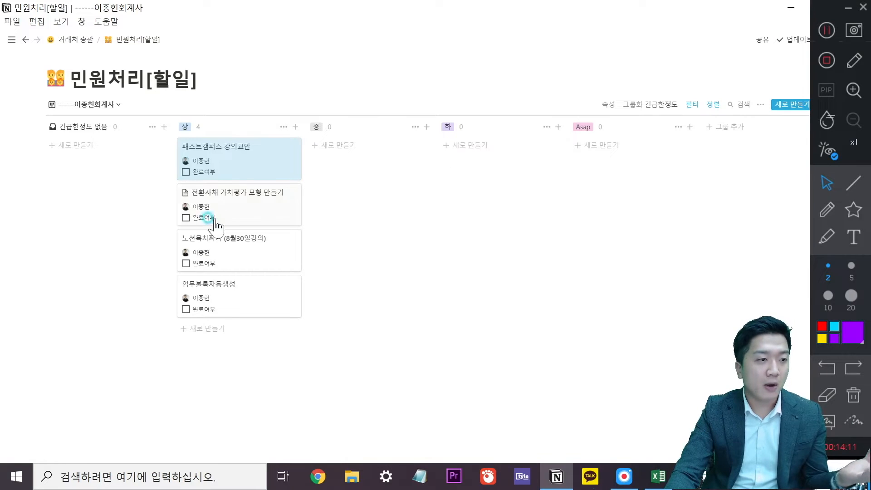
pyautogui.click(185, 217)
pyautogui.click(186, 172)
pyautogui.click(186, 172)
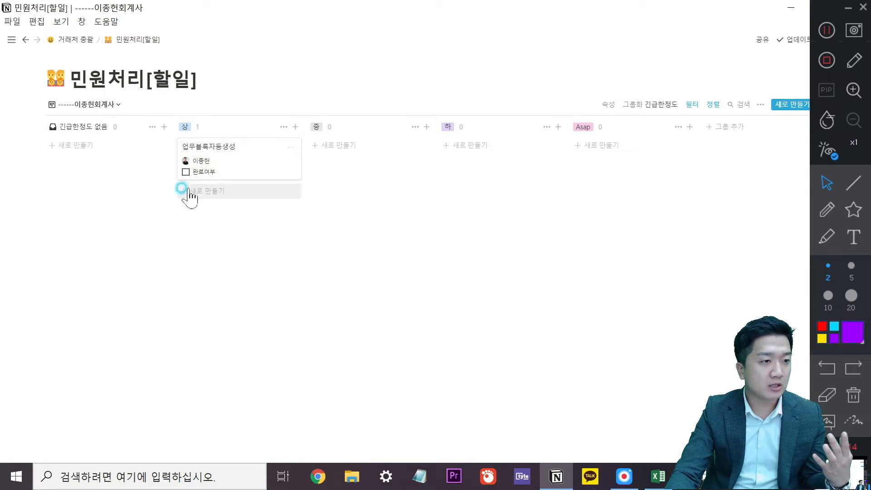
pyautogui.click(186, 172)
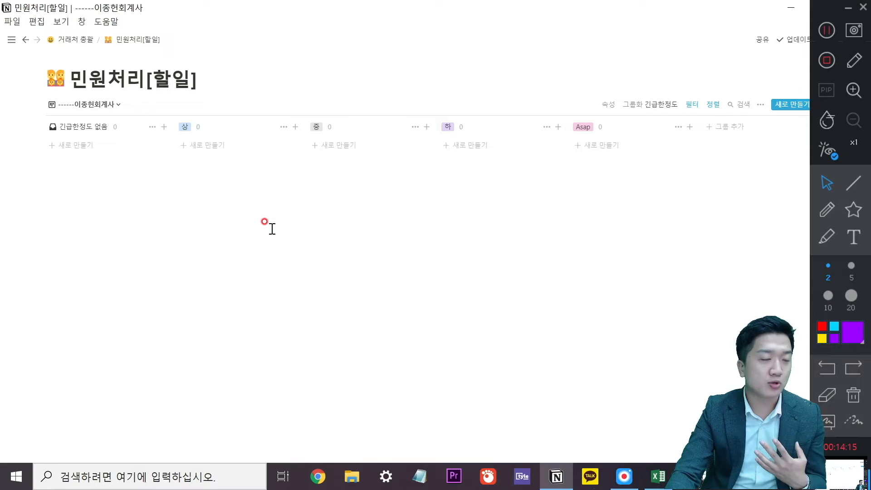
pyautogui.click(243, 149)
pyautogui.click(438, 213)
# Title the new task 원천징수이행상황신고 and link it to client 주식회사 1060_.
pyautogui.click(262, 173)
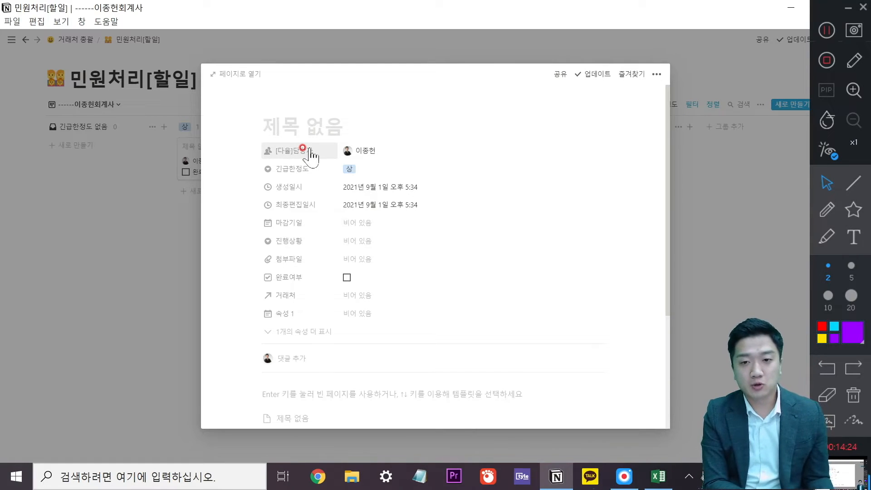
pyautogui.write('원천징수이행상화')
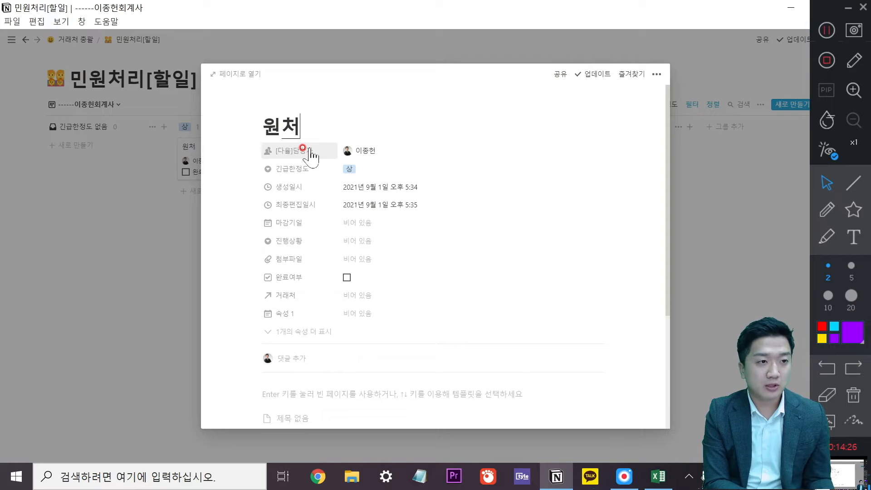
pyautogui.write('황신고')
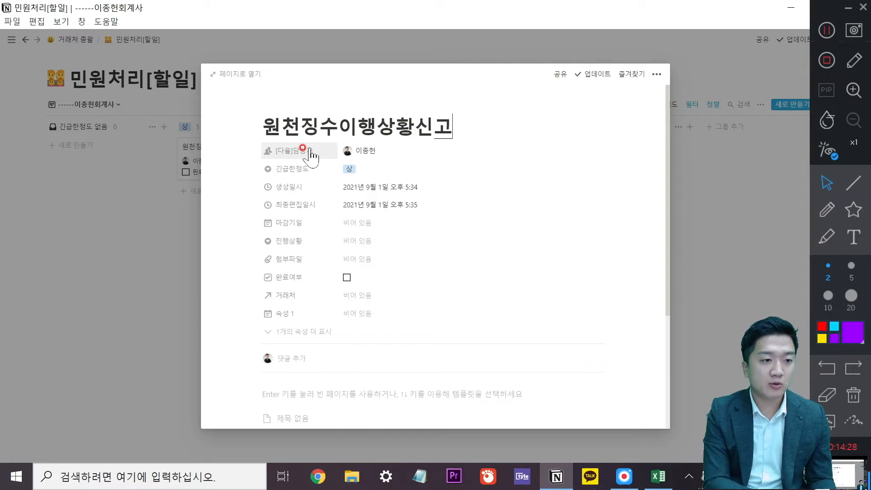
pyautogui.click(369, 298)
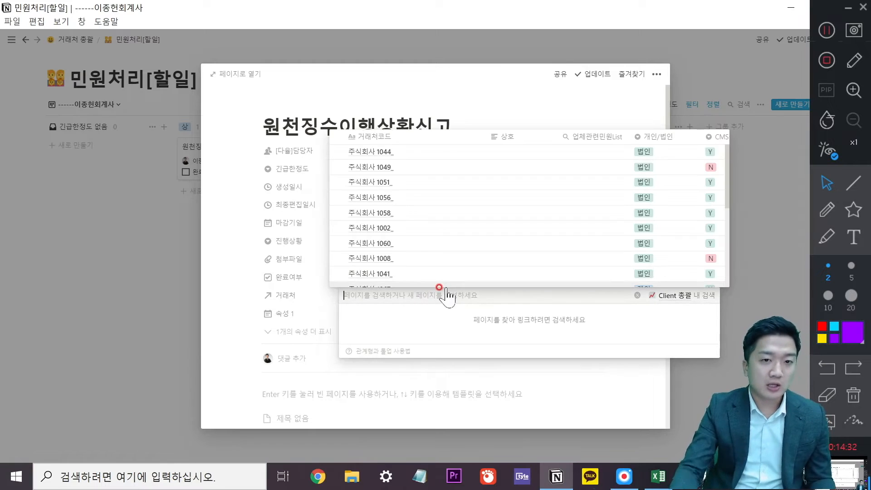
pyautogui.write('1060')
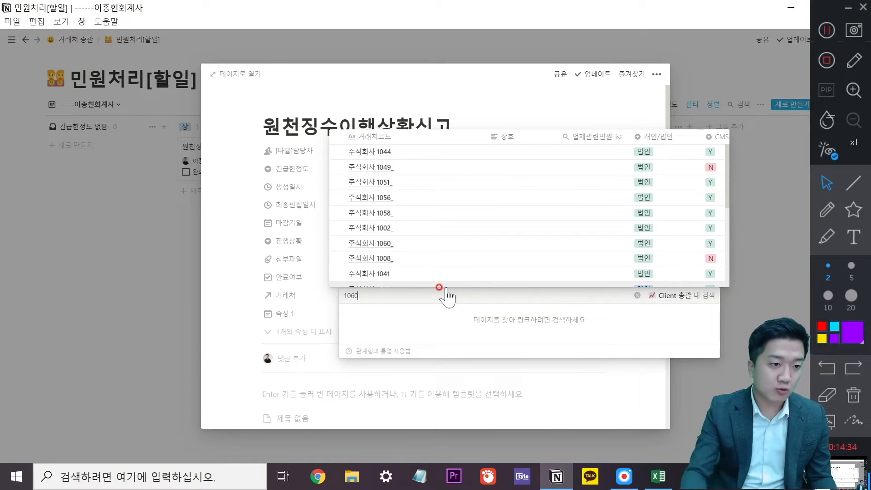
pyautogui.click(376, 254)
pyautogui.click(443, 261)
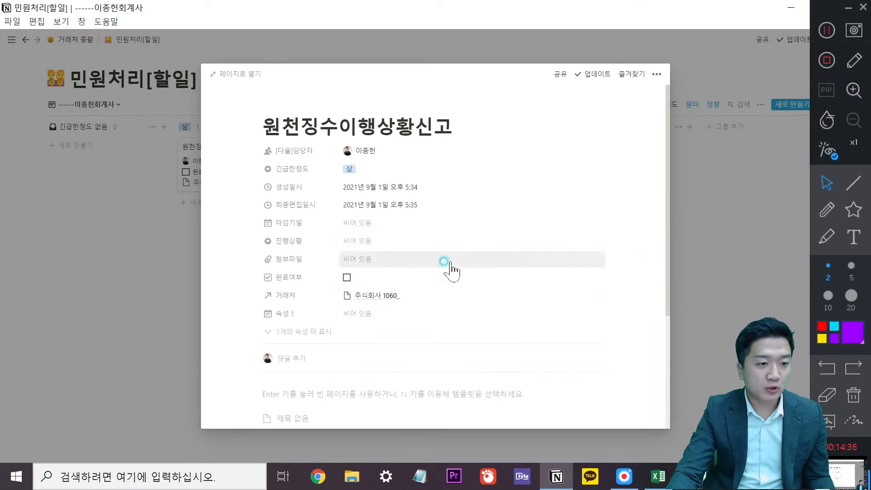
# Post a comment relaying the client's urgent request for an employee's 2021 withholding report.
pyautogui.click(339, 348)
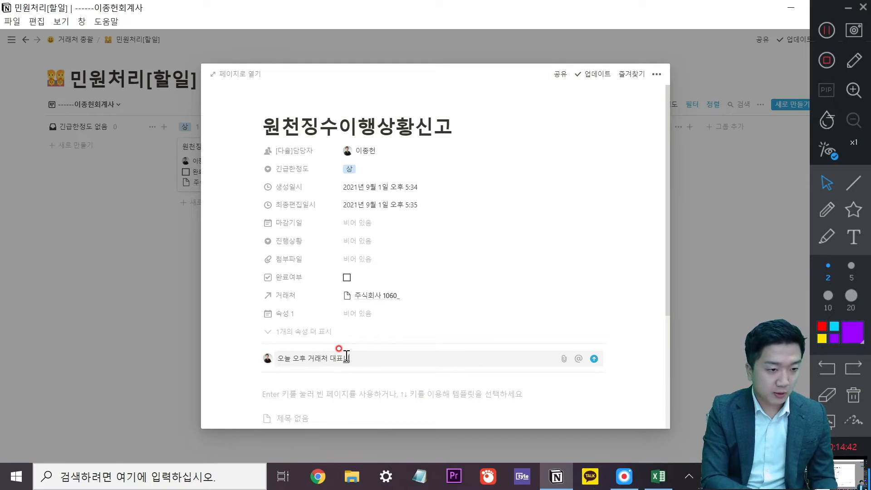
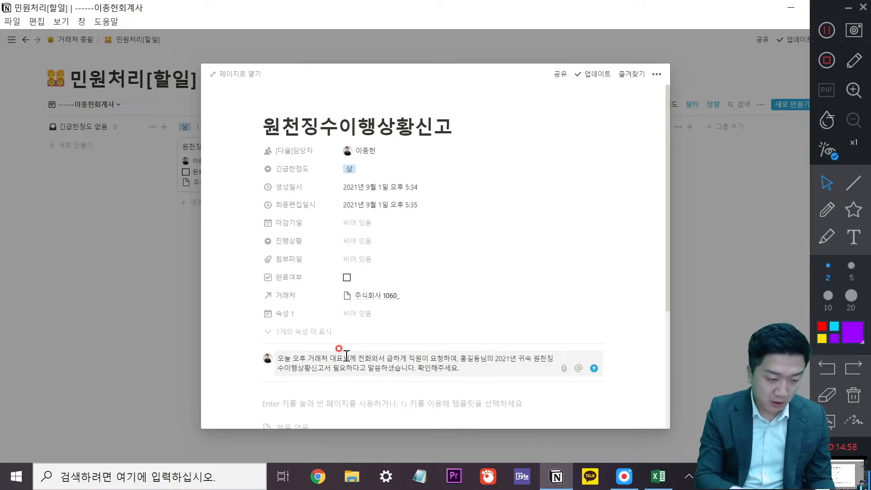
pyautogui.press('Return')
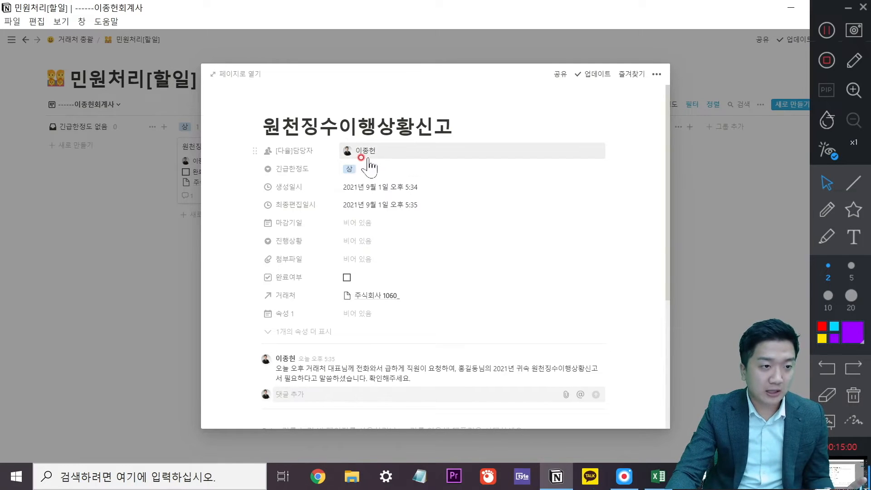
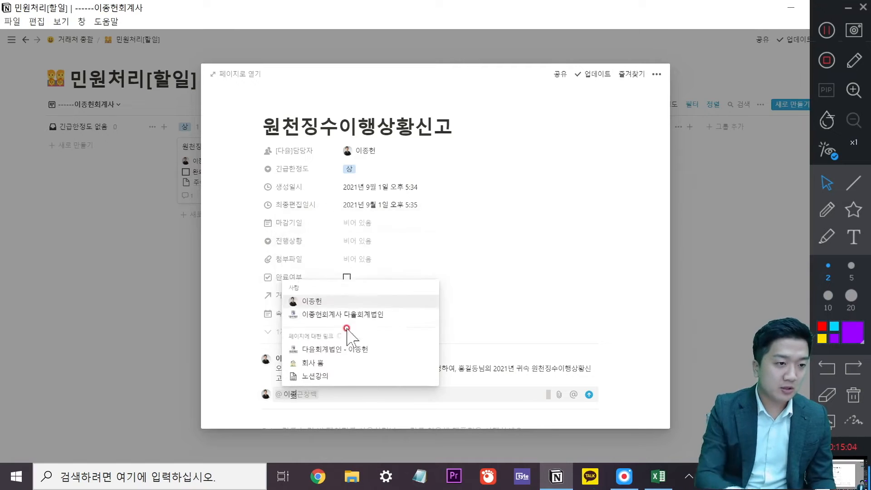
pyautogui.click(310, 327)
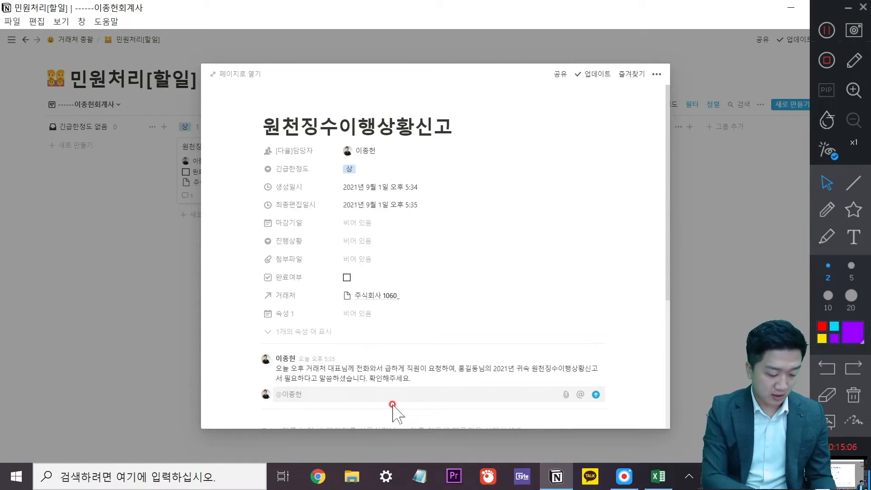
pyautogui.write('확인부탁드립니')
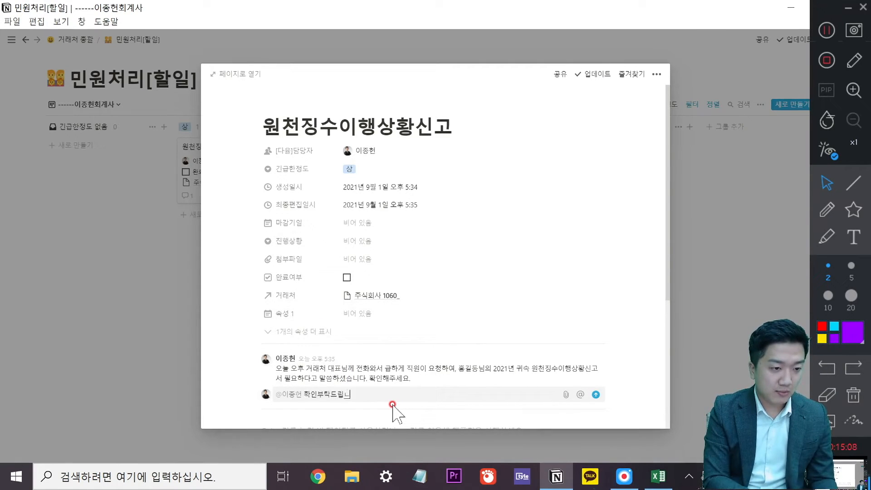
pyautogui.write('다.')
pyautogui.press('Return')
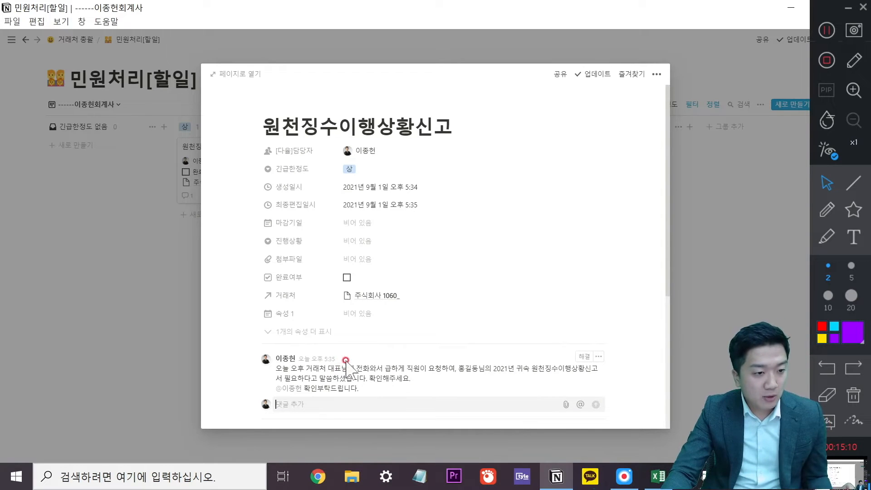
pyautogui.click(156, 292)
pyautogui.click(11, 40)
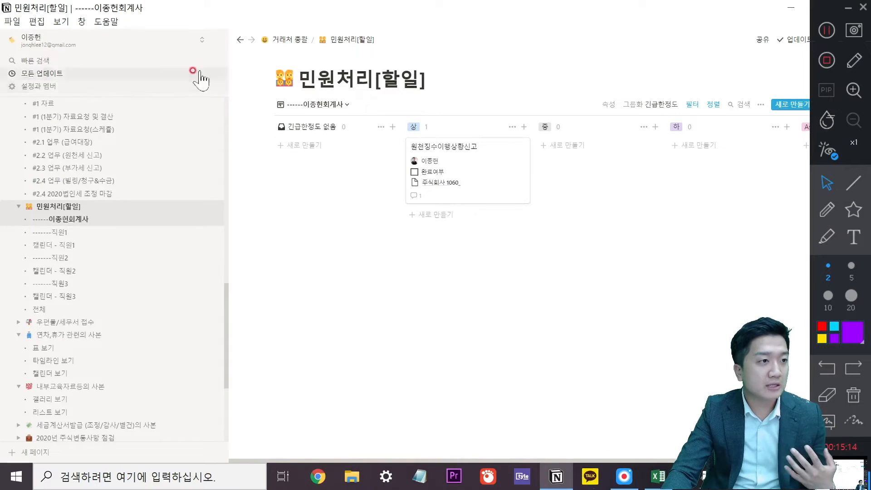
# Hide the page list and briefly reopen the task card before returning to the board.
pyautogui.click(218, 39)
pyautogui.click(233, 186)
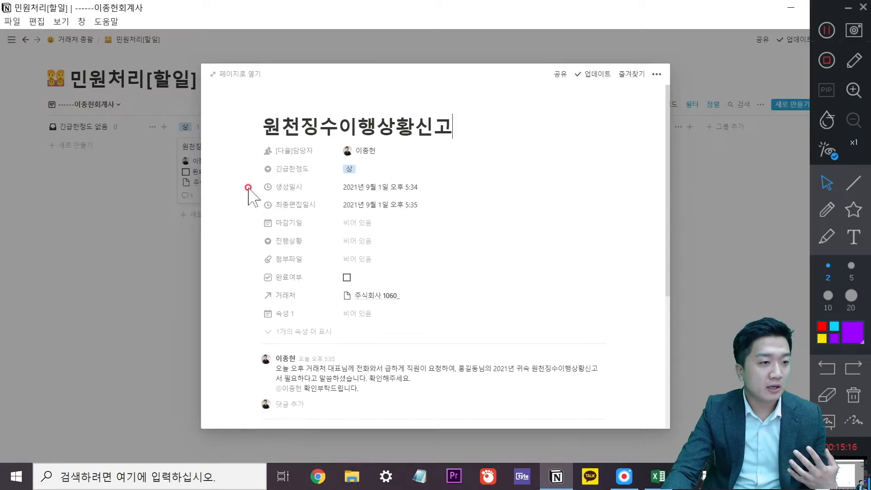
pyautogui.click(145, 271)
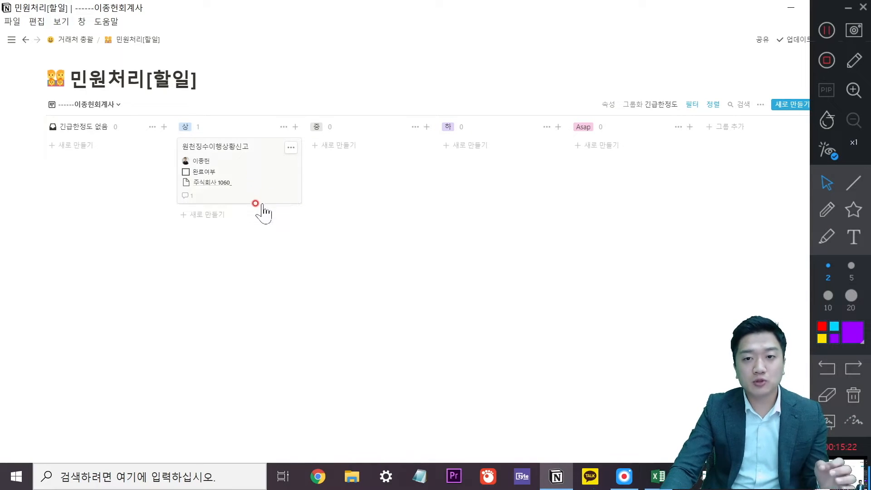
pyautogui.click(851, 7)
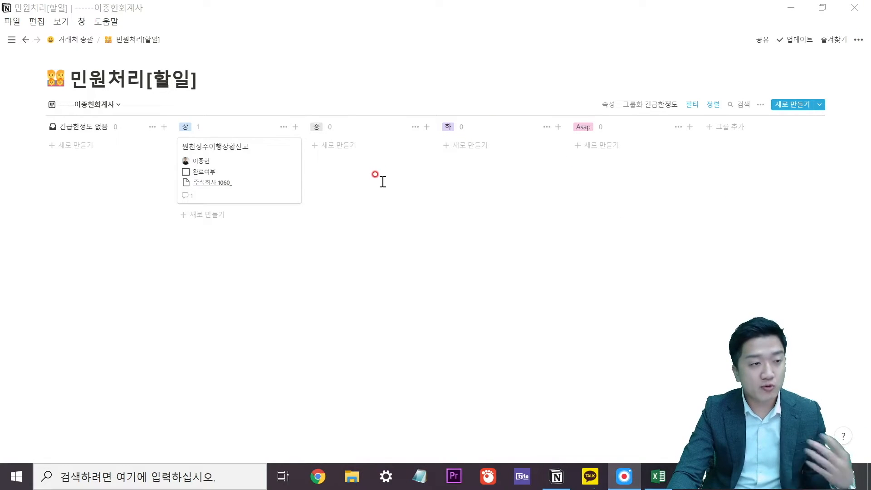
# Duplicate the main board view of the task database.
pyautogui.click(117, 104)
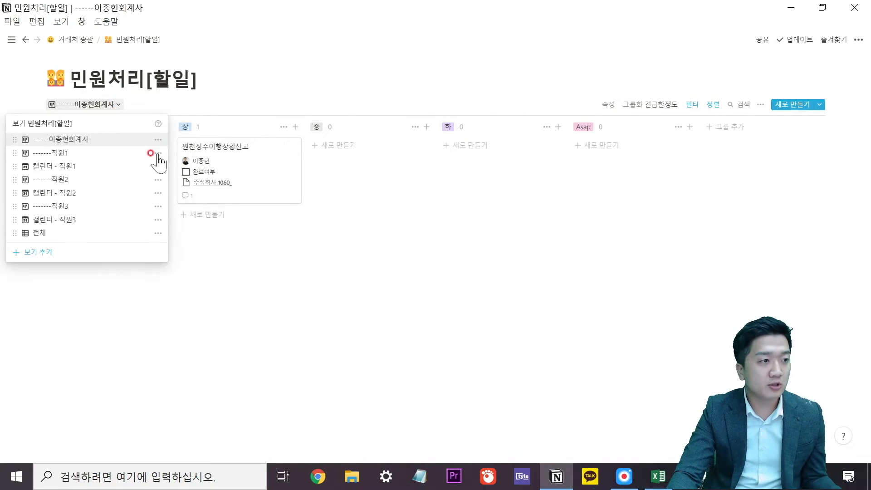
pyautogui.click(158, 139)
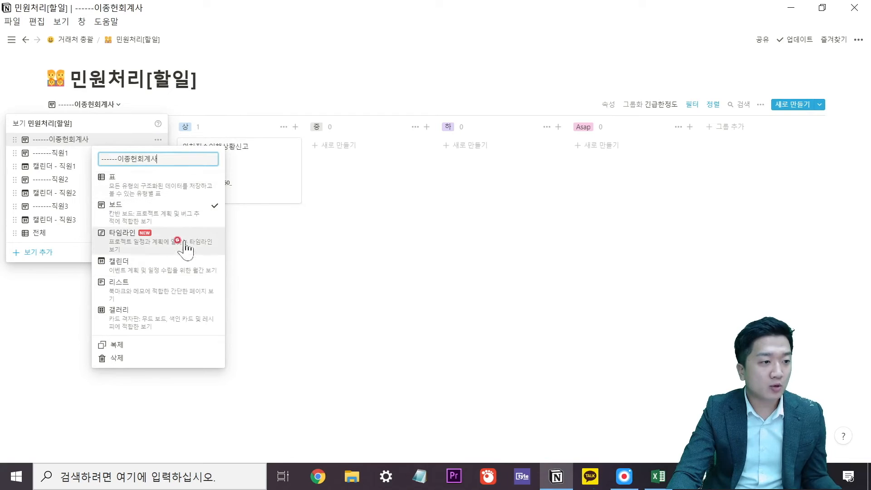
pyautogui.moveTo(175, 249)
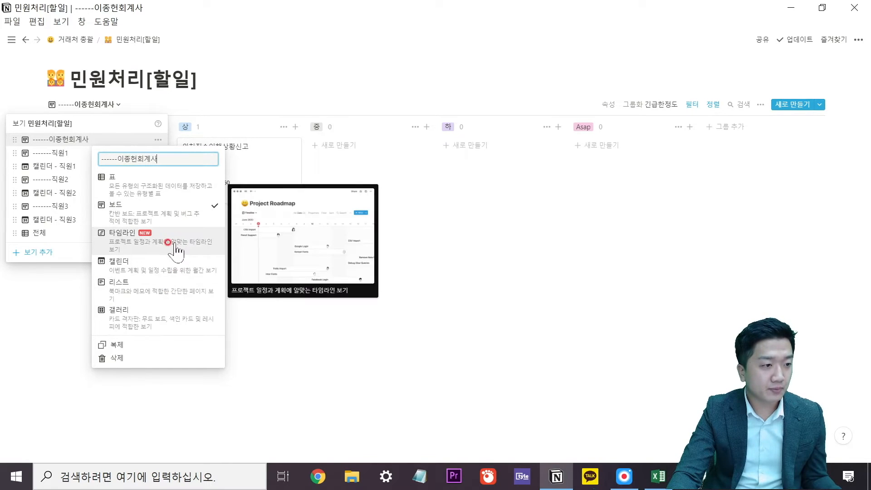
pyautogui.click(119, 345)
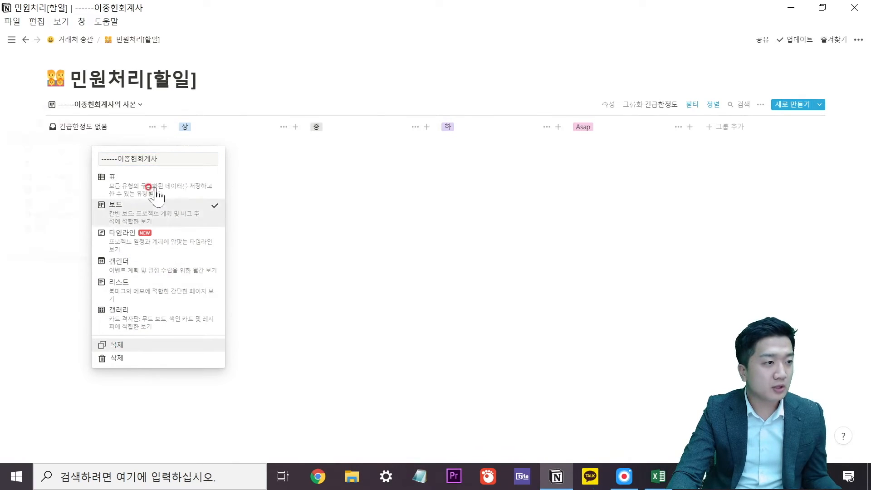
# Change the copied view's layout to 캘린더, then reselect the original board view.
pyautogui.click(138, 105)
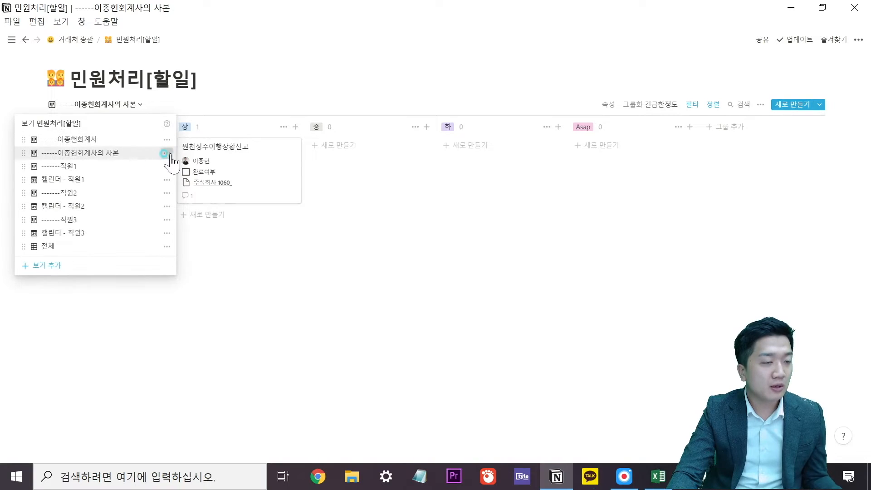
pyautogui.click(166, 154)
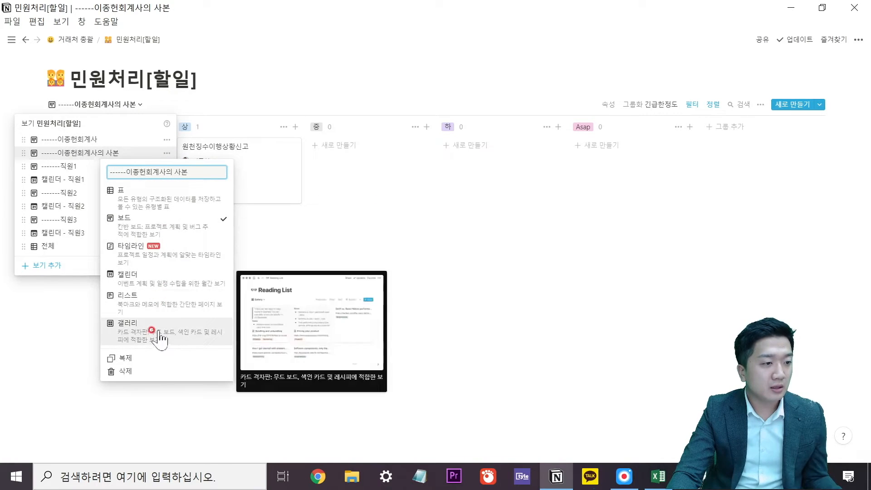
pyautogui.click(169, 281)
pyautogui.click(331, 217)
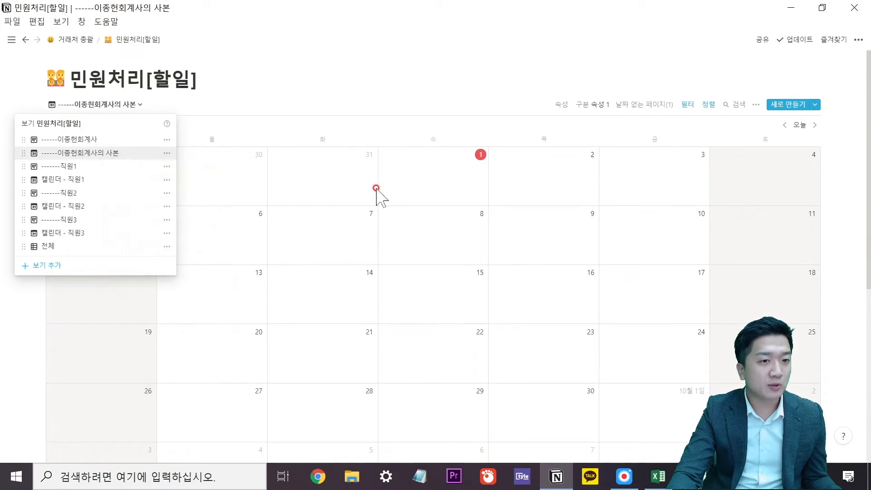
pyautogui.click(91, 140)
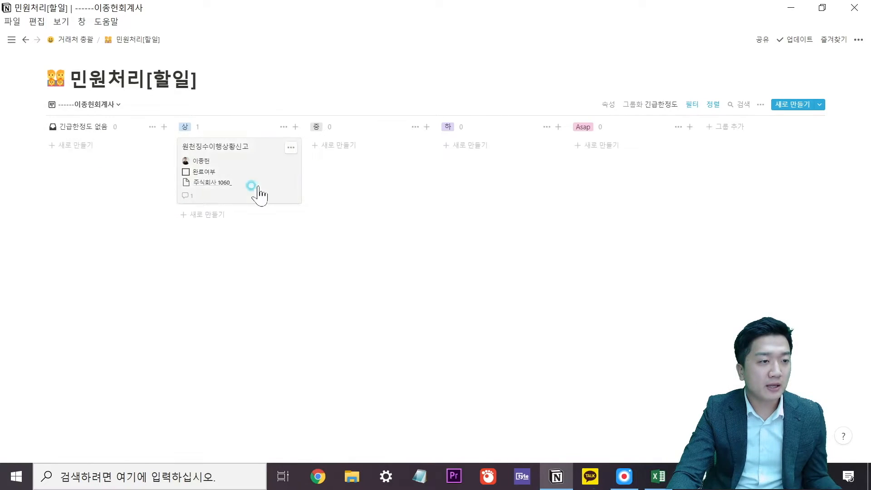
# Set the 원천징수이행상황신고 task's 마감기일 to September 3, 2021.
pyautogui.click(257, 192)
pyautogui.click(352, 222)
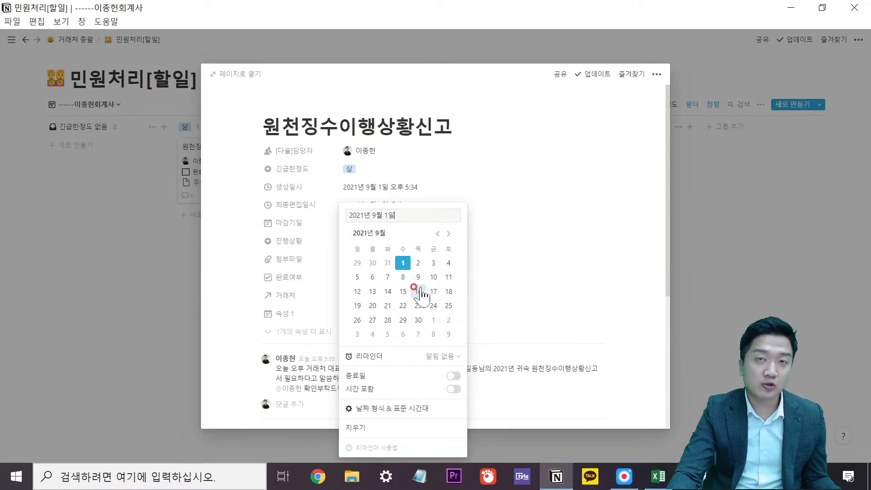
pyautogui.click(432, 267)
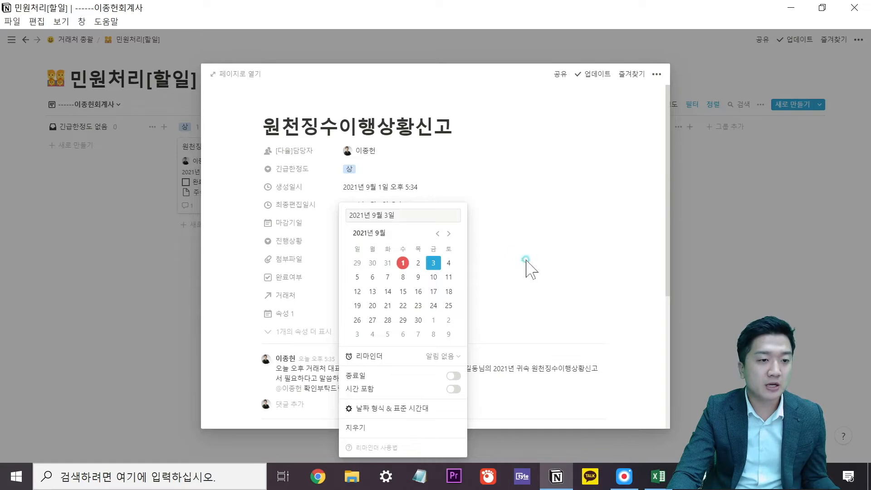
pyautogui.click(529, 267)
pyautogui.click(728, 258)
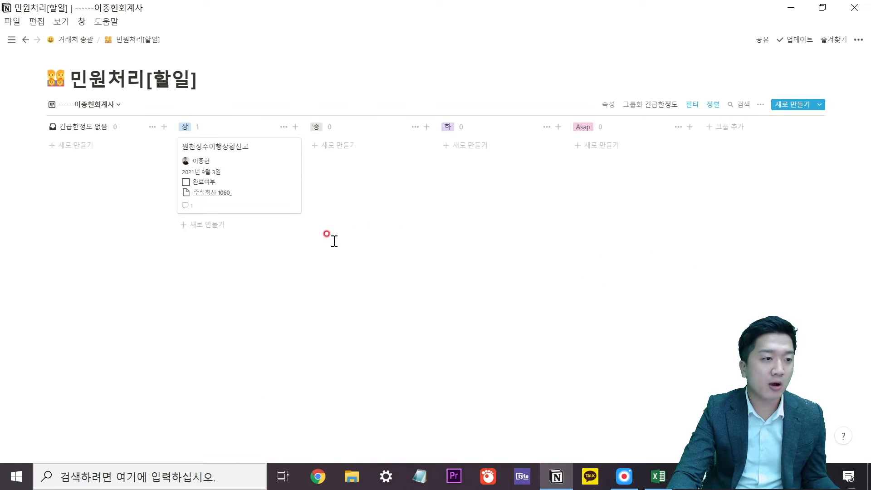
# Switch to the calendar copy of the view and lay it out by 마감기일.
pyautogui.click(117, 106)
pyautogui.click(100, 158)
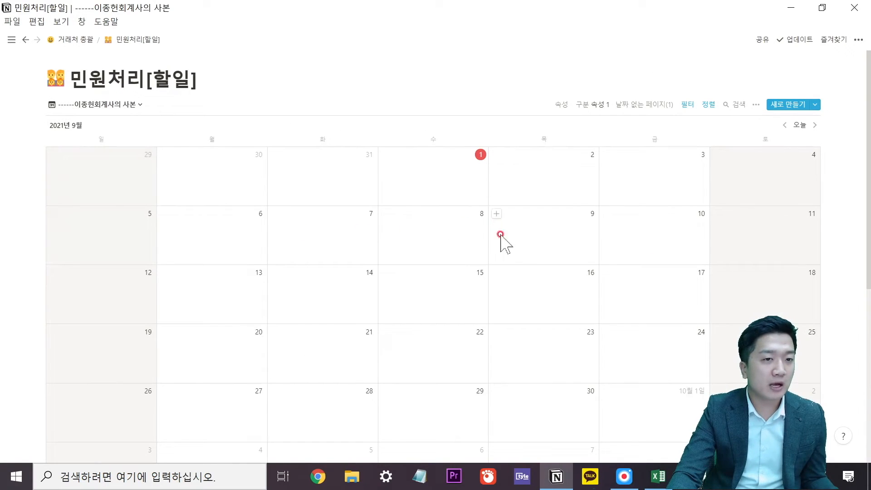
pyautogui.click(636, 105)
pyautogui.click(590, 104)
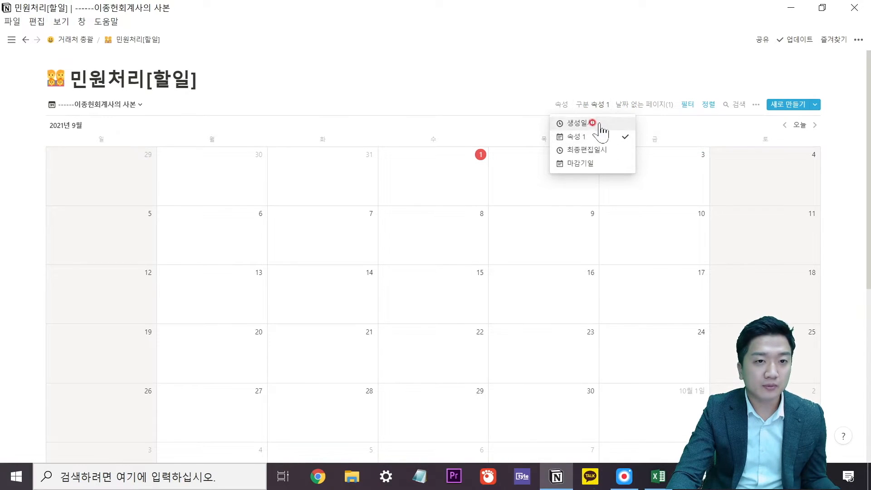
pyautogui.click(589, 163)
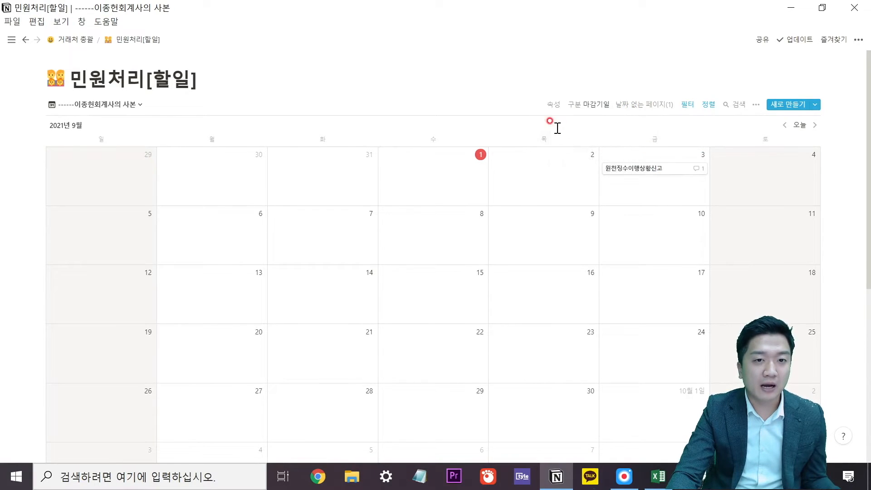
# Preview the 원천징수이행상황신고 entry on September 3 in the calendar.
pyautogui.click(628, 169)
pyautogui.click(728, 187)
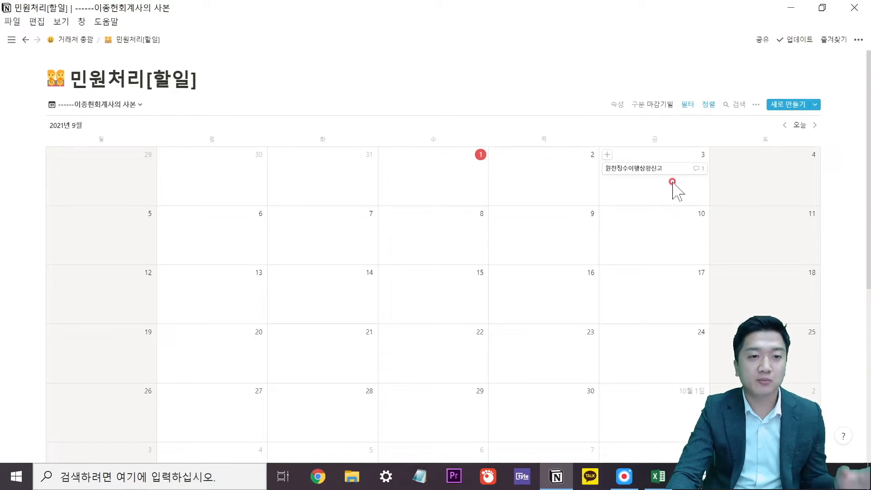
pyautogui.scroll(-2, 669, 213)
pyautogui.scroll(2, 656, 211)
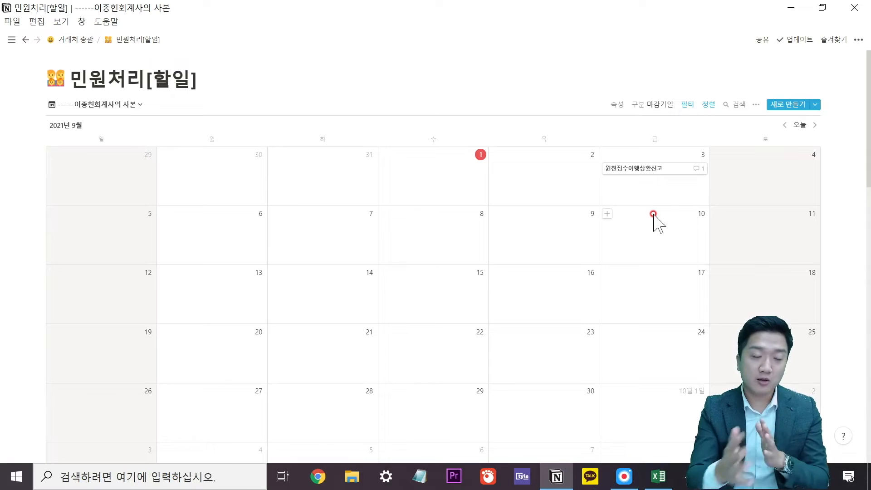
pyautogui.click(641, 170)
# Close the task preview and reopen the 원천징수이행상황신고 entry on Friday the 3rd.
pyautogui.click(720, 249)
pyautogui.click(655, 167)
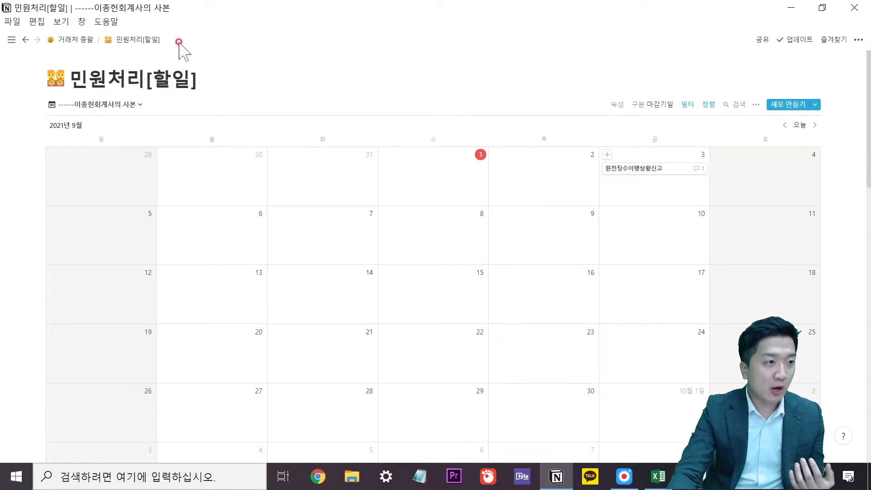
# Close the reopened task page and browse the 전체 table of all tasks from the sidebar.
pyautogui.click(25, 39)
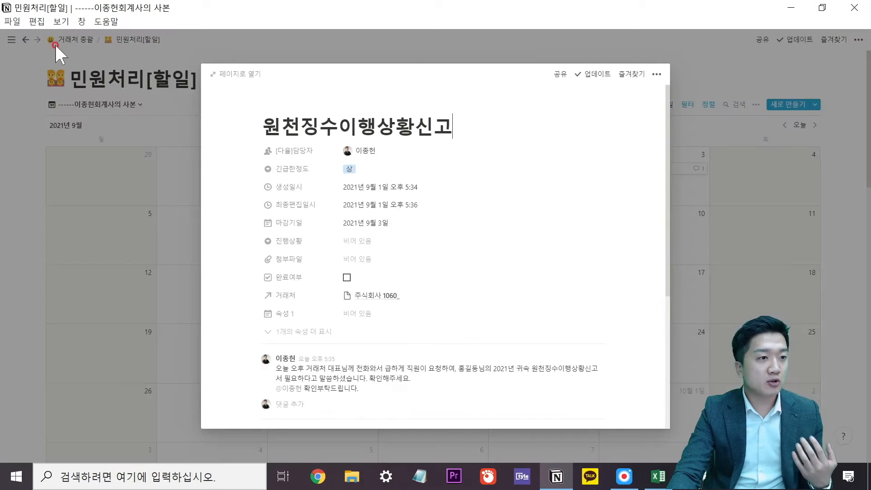
pyautogui.click(168, 47)
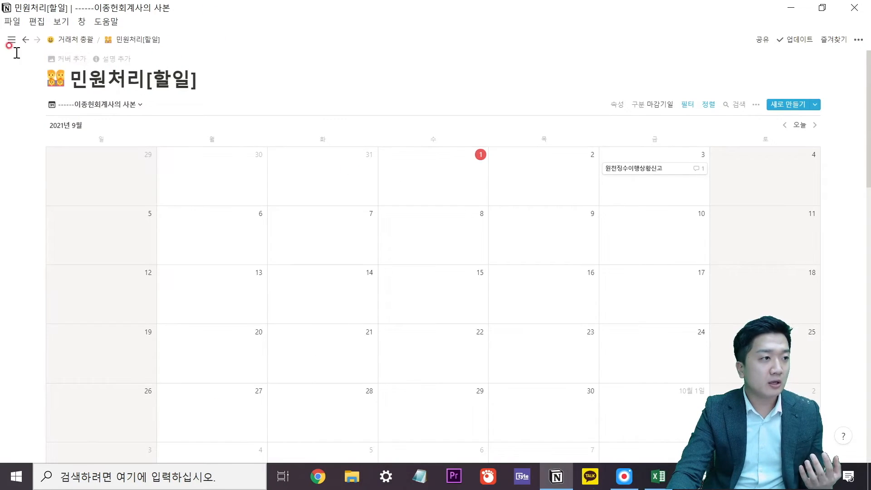
pyautogui.click(11, 40)
pyautogui.click(39, 321)
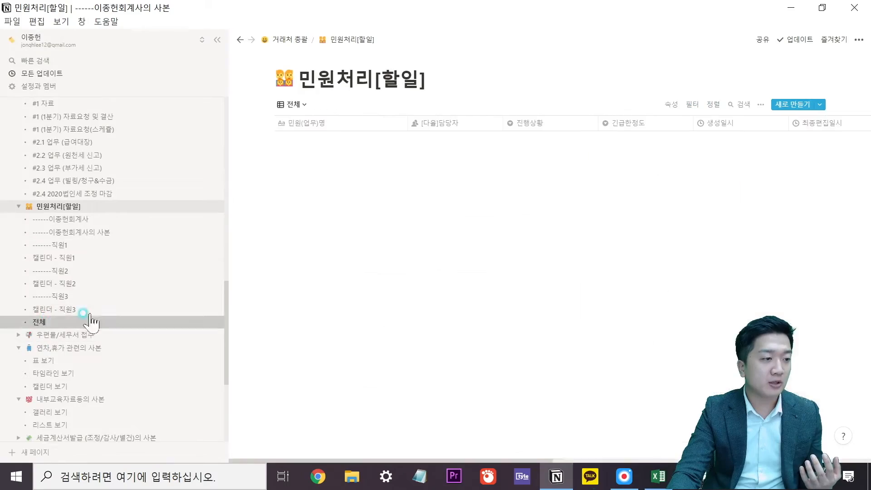
pyautogui.scroll(-5, 617, 199)
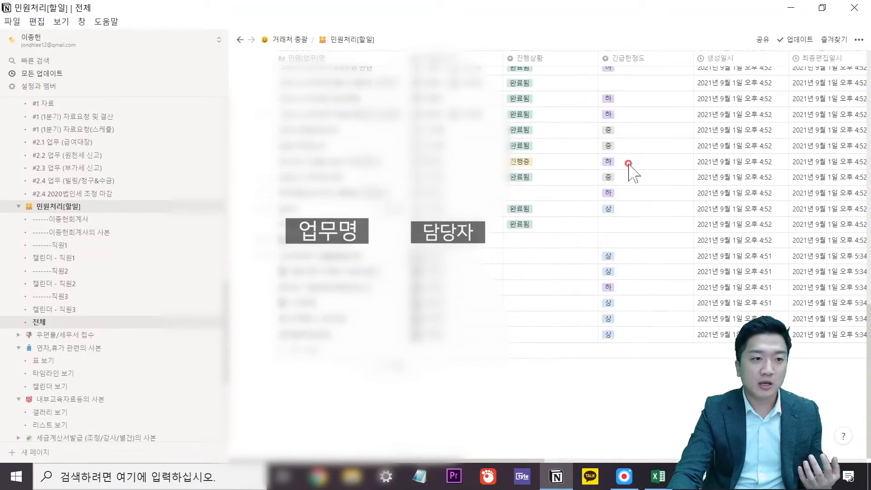
pyautogui.scroll(5, 635, 218)
pyautogui.scroll(-3, 613, 220)
pyautogui.scroll(-5, 611, 218)
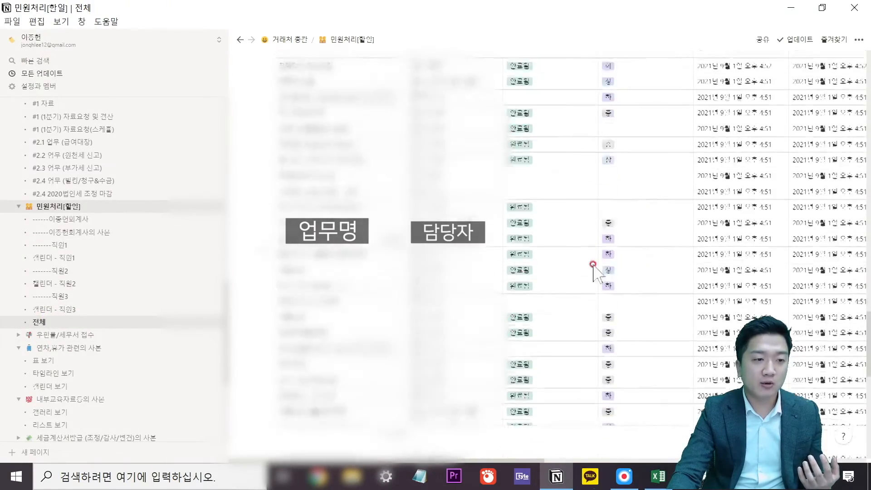
pyautogui.scroll(10, 712, 100)
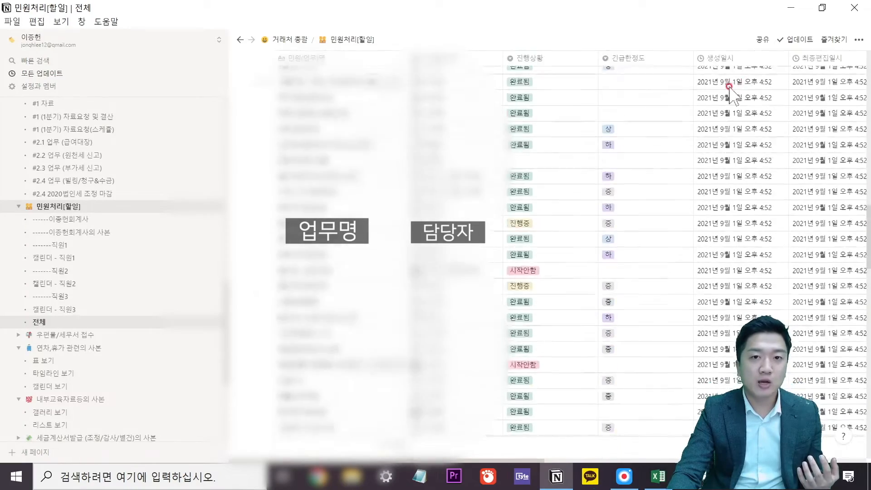
pyautogui.click(735, 106)
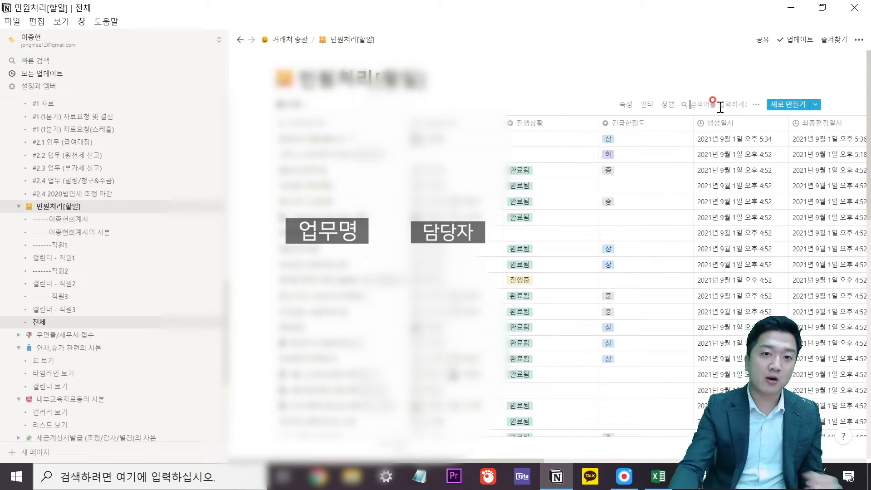
pyautogui.scroll(-5, 721, 149)
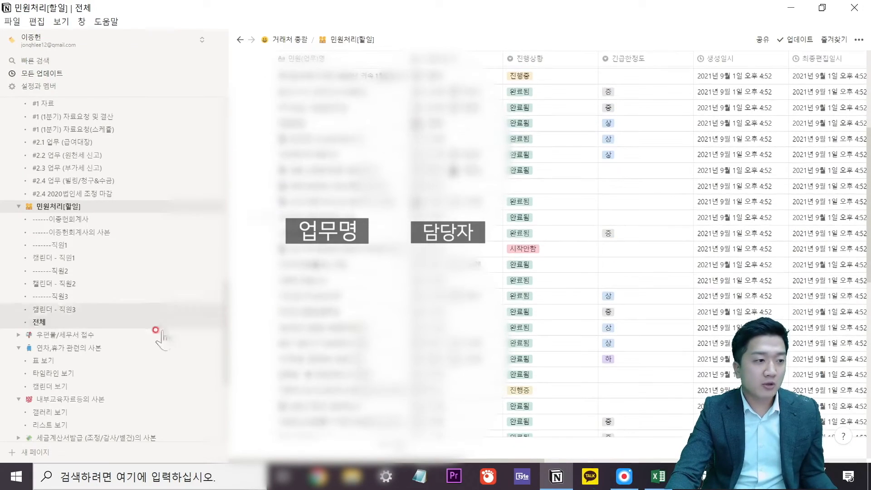
pyautogui.click(97, 220)
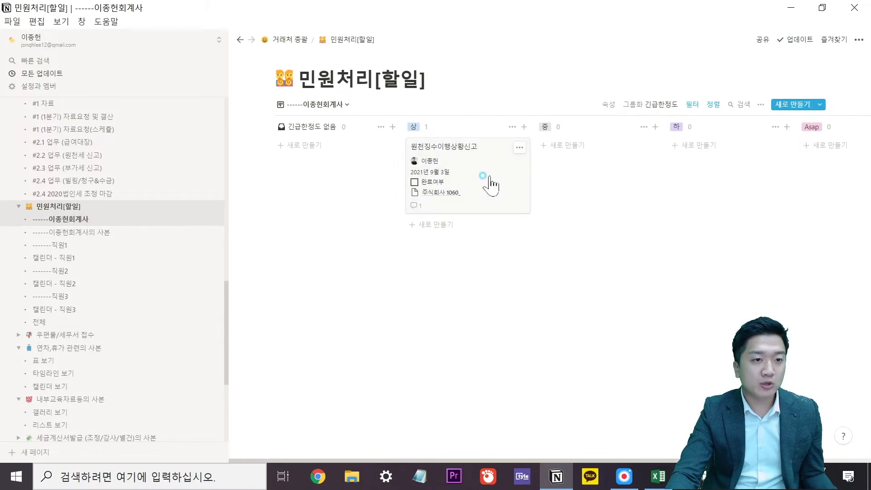
pyautogui.click(482, 176)
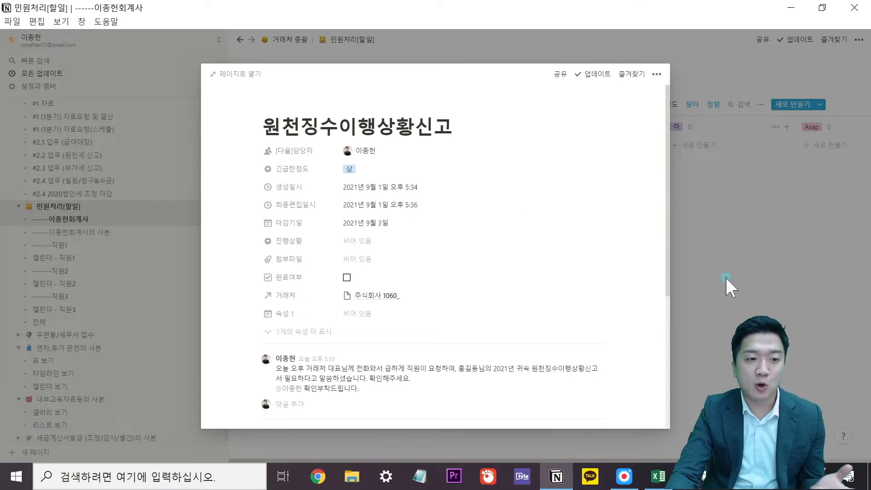
pyautogui.click(731, 287)
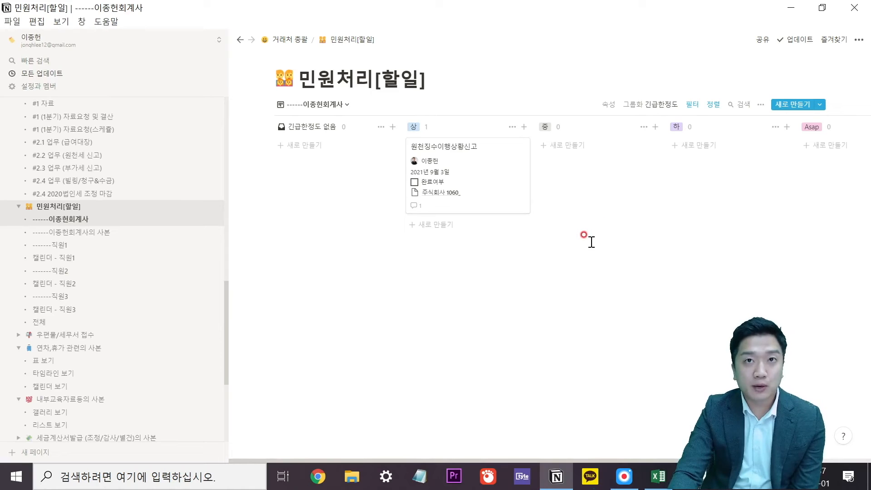
pyautogui.click(494, 190)
pyautogui.scroll(-2, 430, 170)
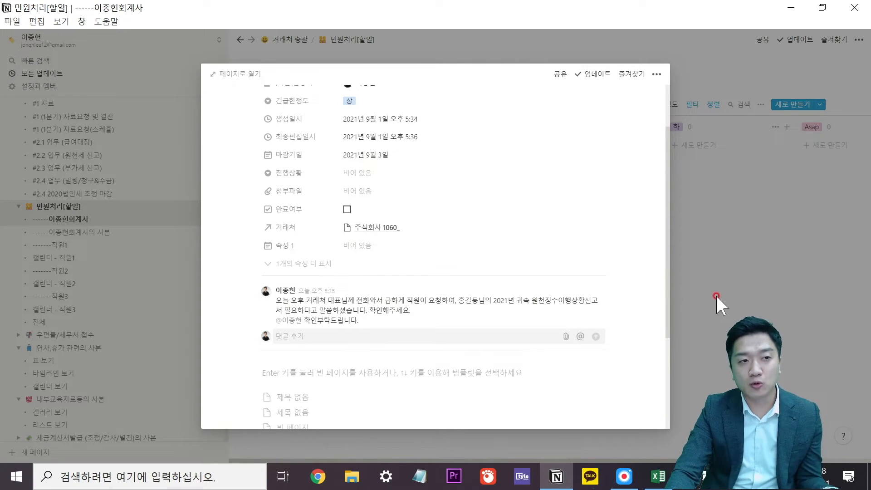
pyautogui.click(736, 310)
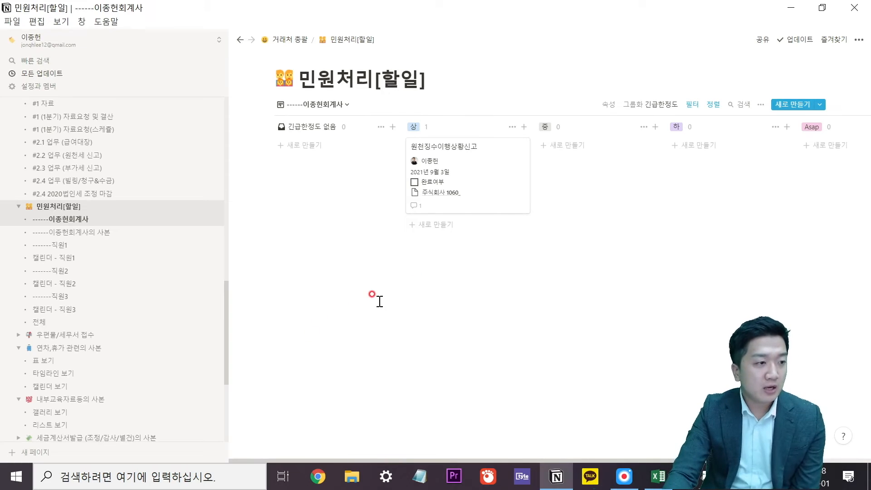
# Open the #0 계약 table and scroll through its 97 client contracts and fee totals.
pyautogui.scroll(5, 130, 253)
pyautogui.scroll(-2, 126, 331)
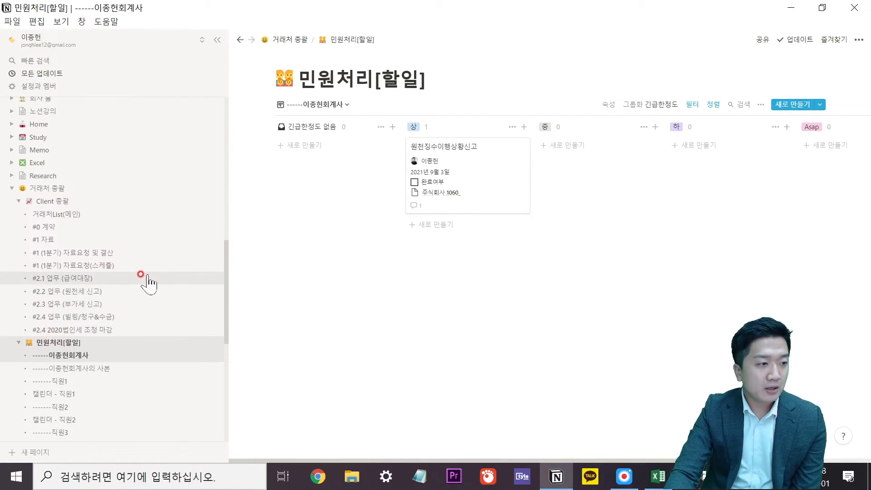
pyautogui.click(125, 227)
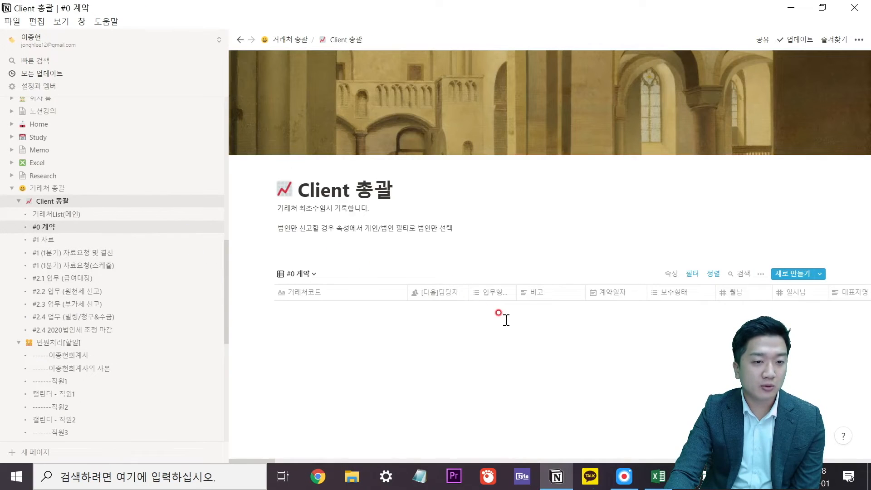
pyautogui.scroll(-5, 567, 309)
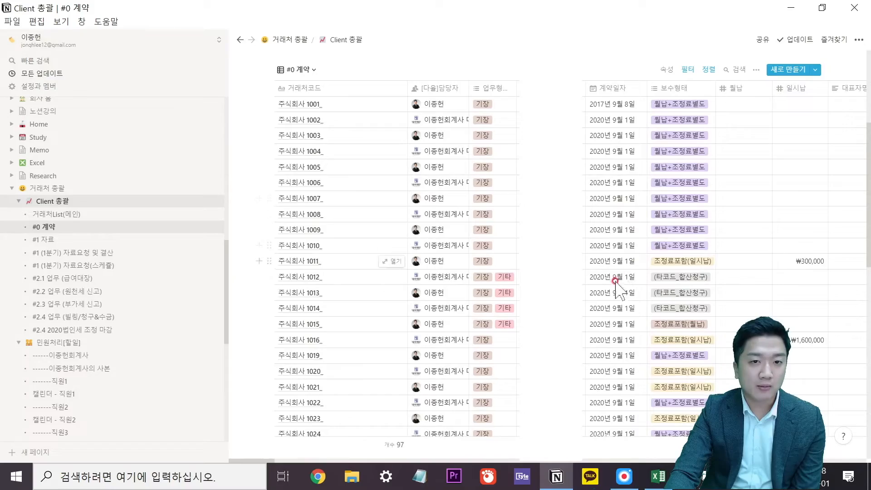
pyautogui.scroll(-4, 690, 286)
pyautogui.scroll(10, 461, 224)
pyautogui.scroll(-10, 512, 262)
pyautogui.scroll(-15, 512, 263)
pyautogui.scroll(-3, 512, 254)
pyautogui.scroll(10, 510, 272)
pyautogui.scroll(20, 638, 286)
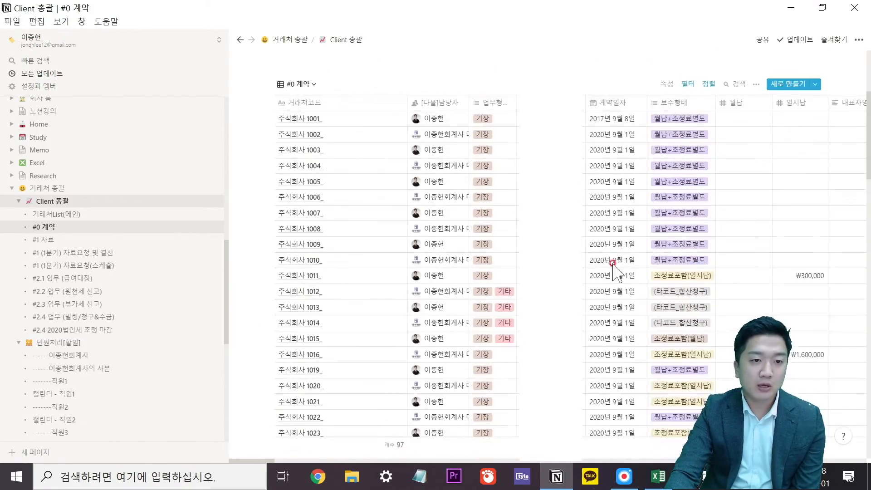
pyautogui.scroll(3, 617, 263)
pyautogui.scroll(-5, 670, 227)
pyautogui.scroll(5, 670, 221)
pyautogui.scroll(-15, 671, 221)
pyautogui.scroll(-10, 572, 200)
pyautogui.scroll(-5, 572, 200)
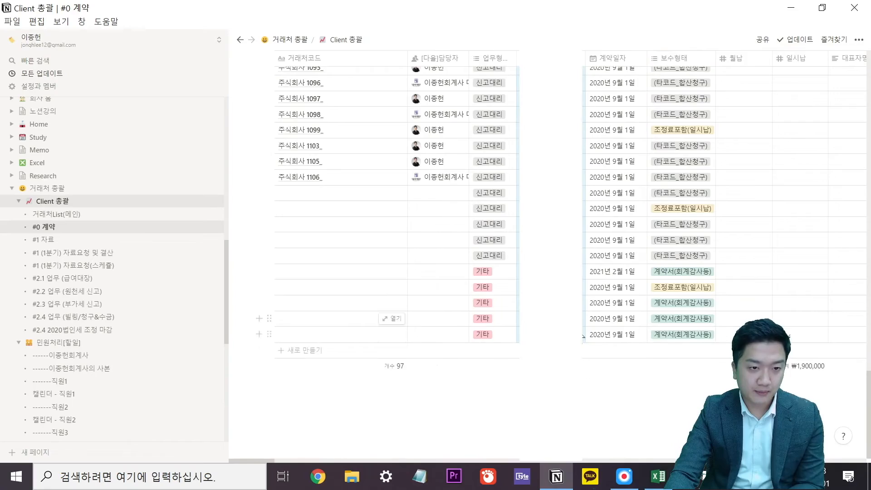
pyautogui.scroll(20, 572, 338)
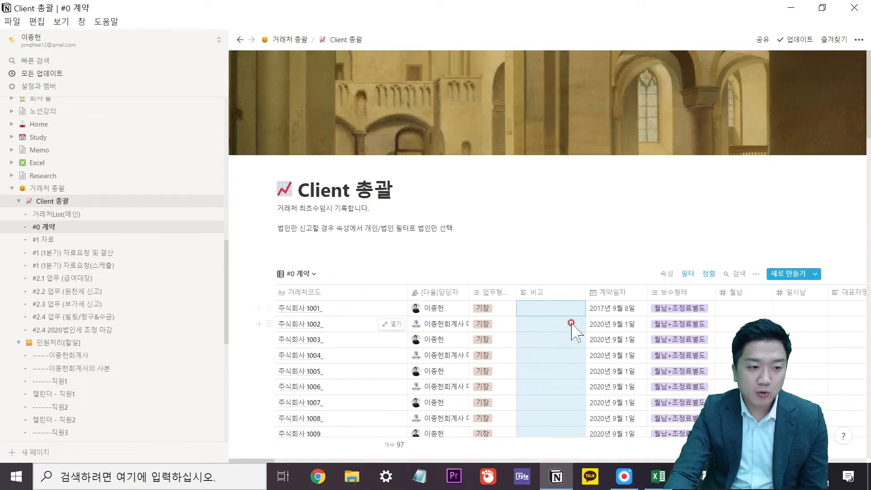
# Glance at a contract's fee-type choices unchanged, then open the #1 (1분기) 자료요청 및 결산 table.
pyautogui.click(667, 302)
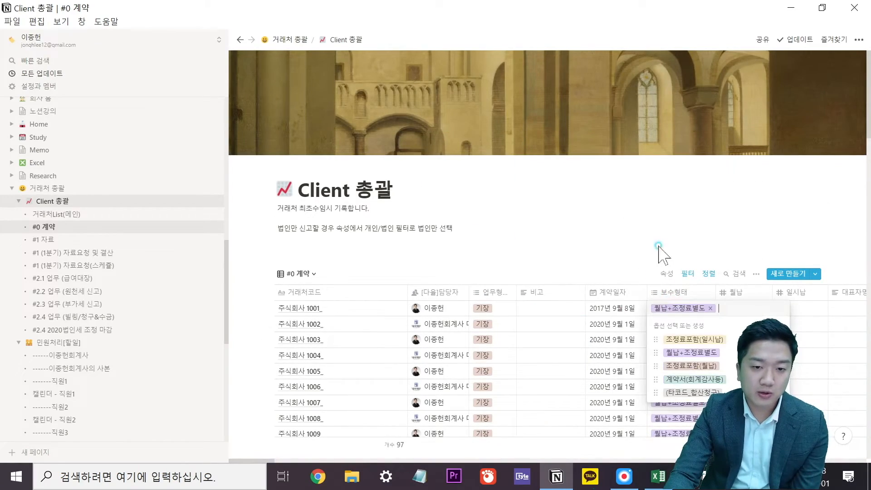
pyautogui.press('Escape')
pyautogui.scroll(-2, 612, 245)
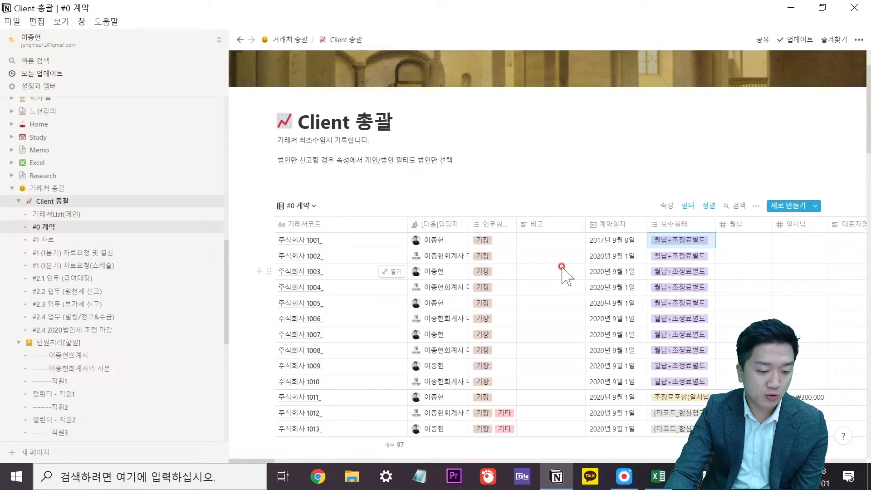
pyautogui.click(89, 253)
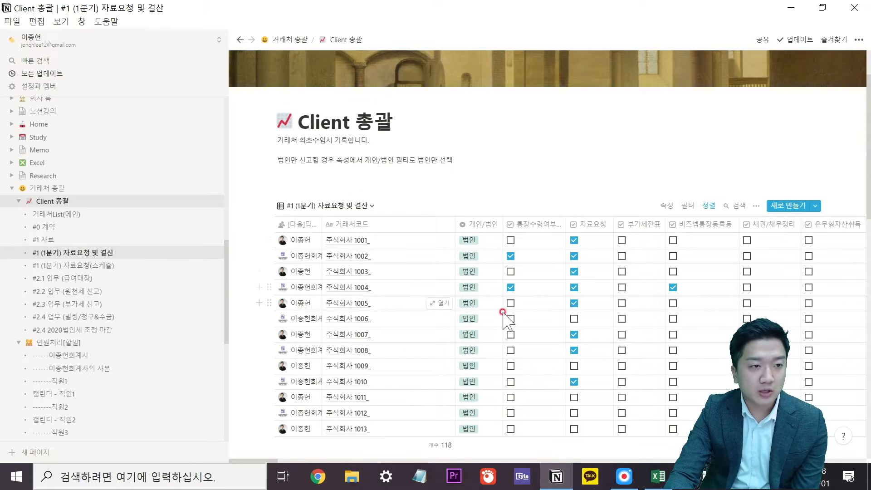
# Widen the [다율]담당자 column, narrow 거래처코드, and hide the sidebar.
pyautogui.moveTo(327, 223); pyautogui.dragTo(388, 224)
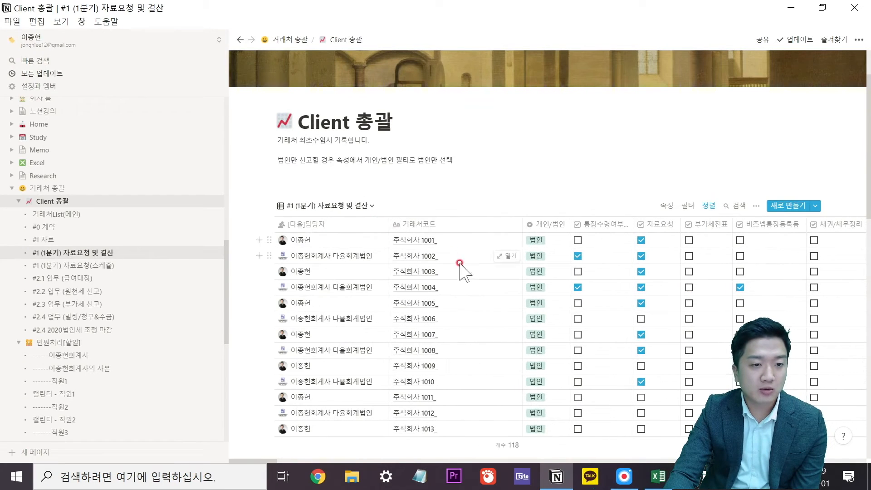
pyautogui.moveTo(521, 223); pyautogui.dragTo(447, 224)
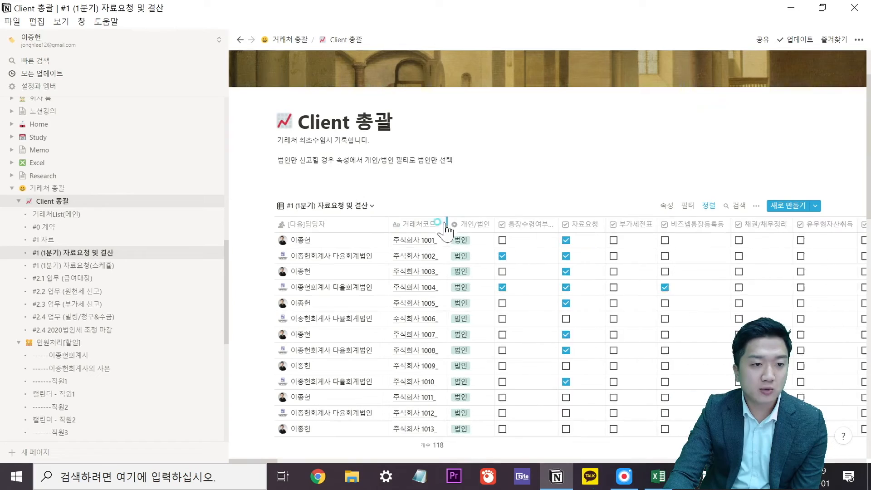
pyautogui.click(208, 39)
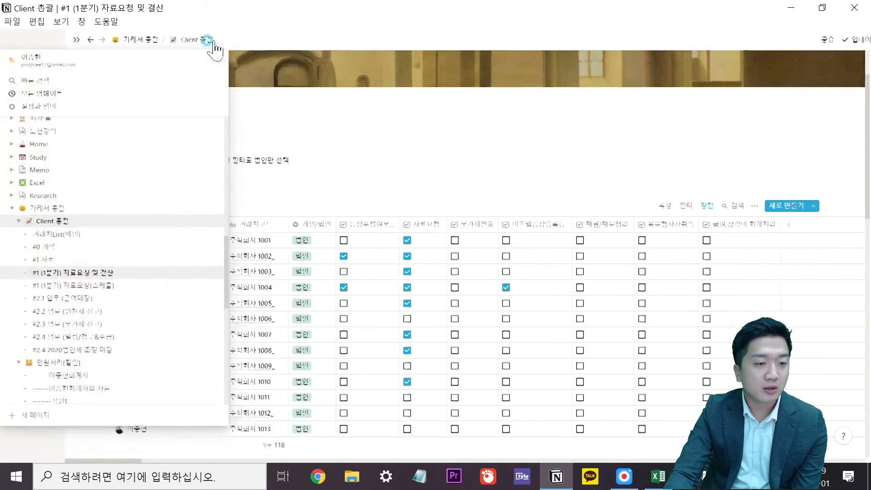
pyautogui.scroll(-2, 422, 220)
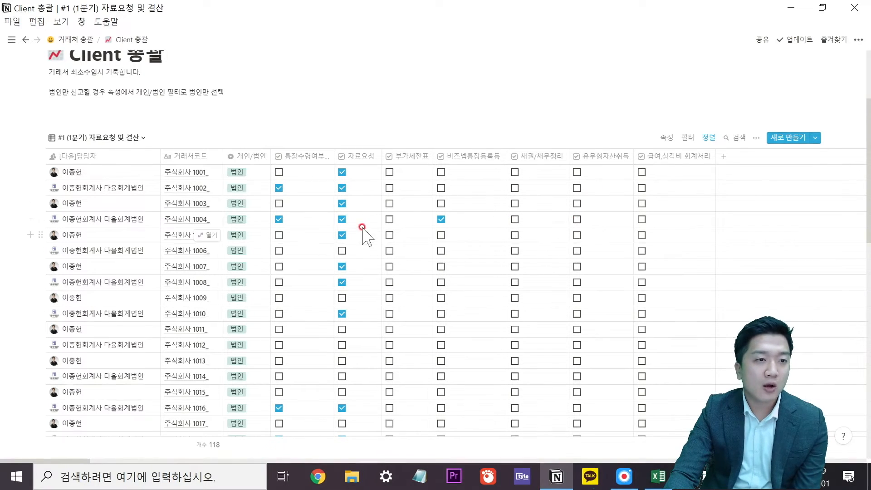
# Add a 주주명부 변동 확인 checkbox column and tick a row's box.
pyautogui.click(726, 159)
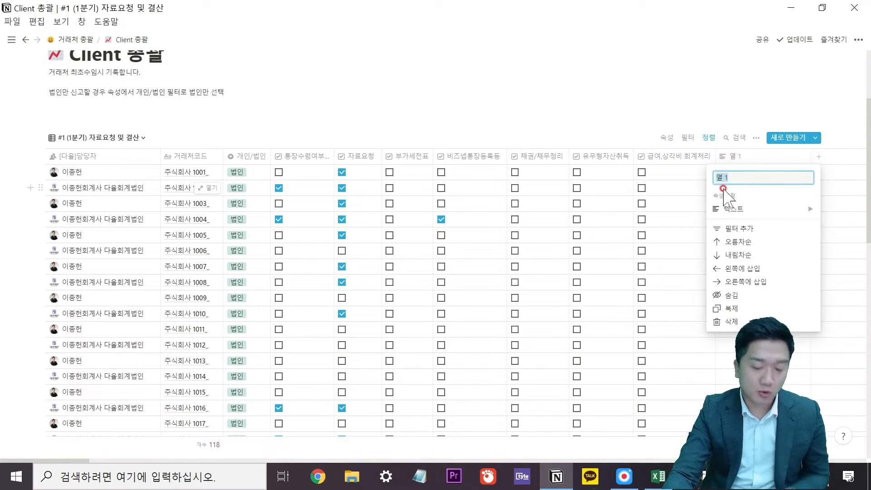
pyautogui.write('주주명부')
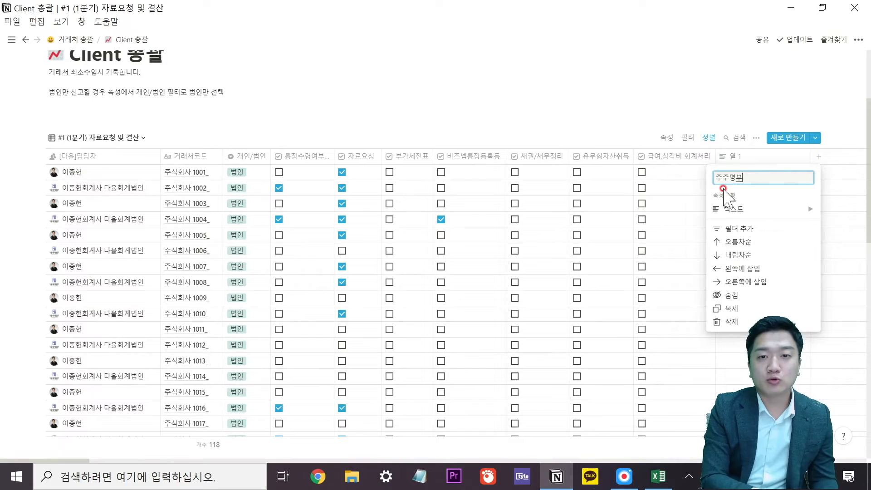
pyautogui.write(' 변동 확인')
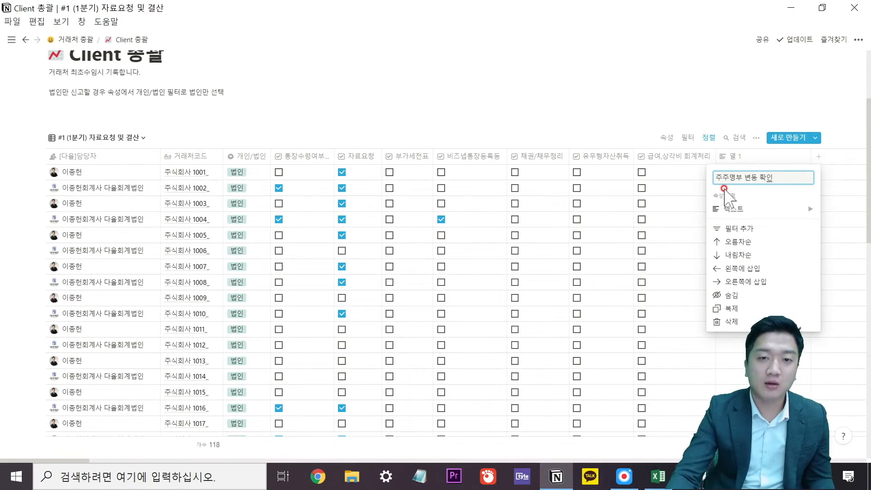
pyautogui.click(730, 208)
pyautogui.click(658, 221)
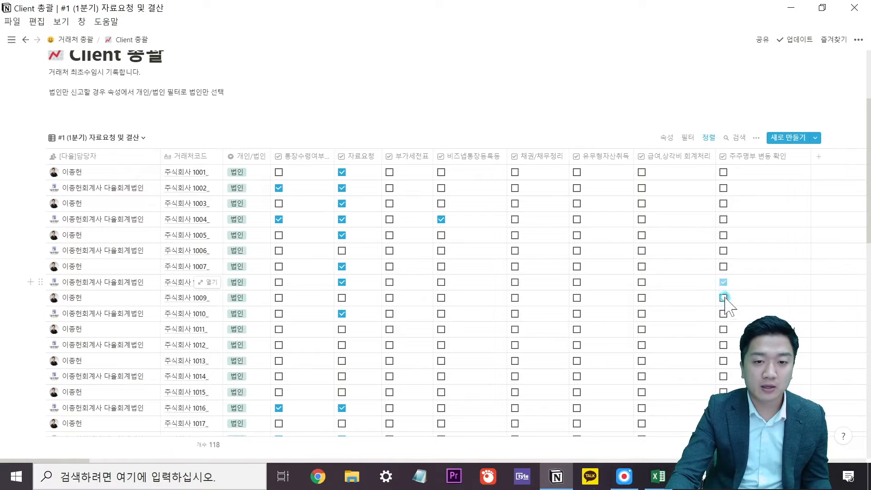
pyautogui.click(818, 156)
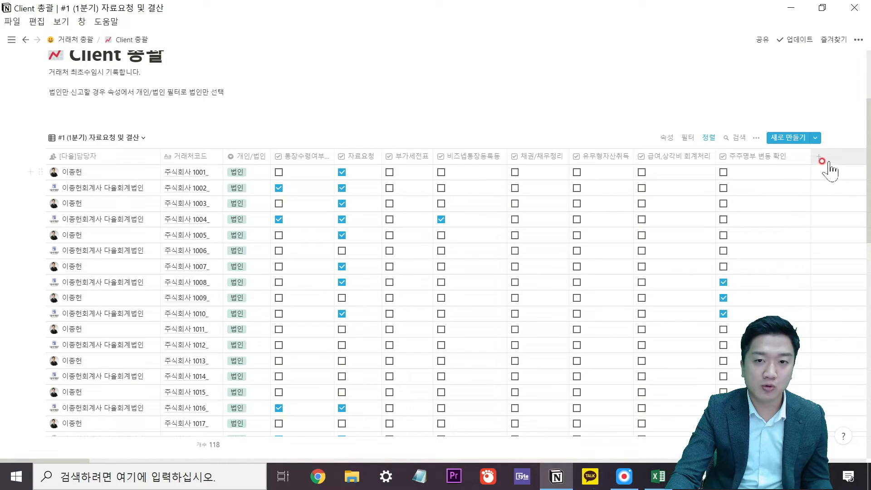
# Add a 비고-- column and enter the note '다음주에 알려줘신다고 함' in the first row.
pyautogui.click(809, 204)
pyautogui.click(797, 177)
pyautogui.write('비')
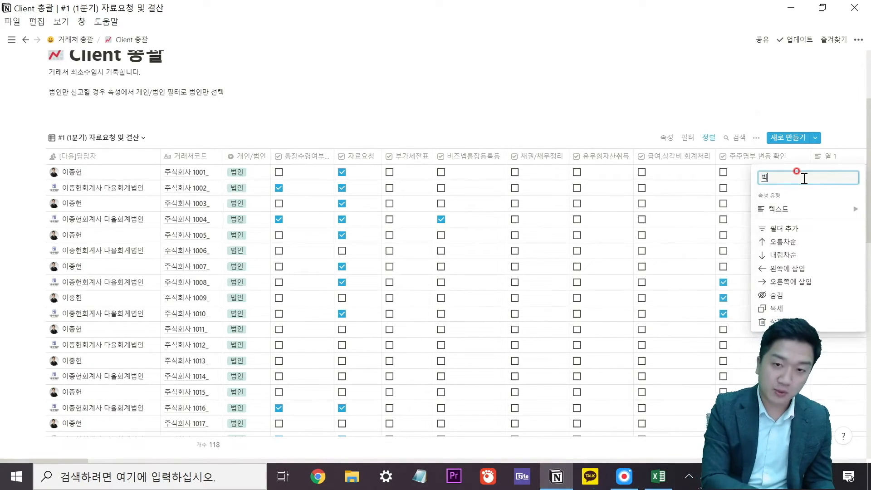
pyautogui.write('고--')
pyautogui.press('Return')
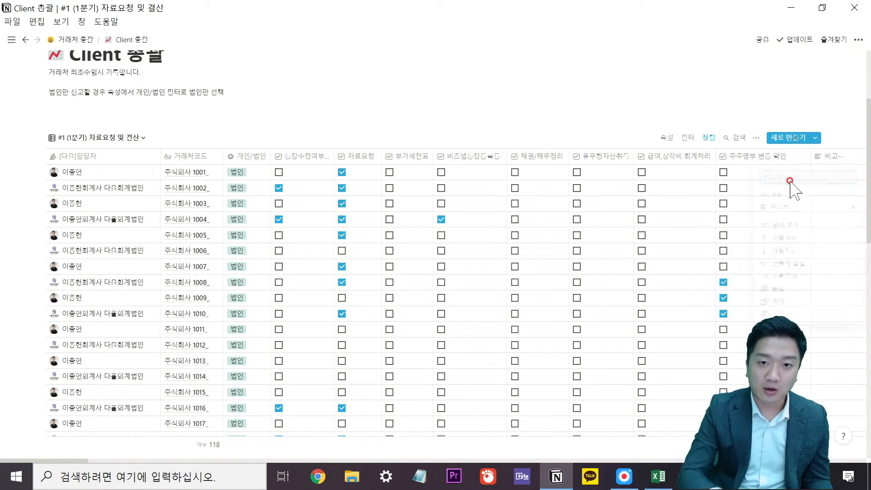
pyautogui.click(830, 170)
pyautogui.press('Escape')
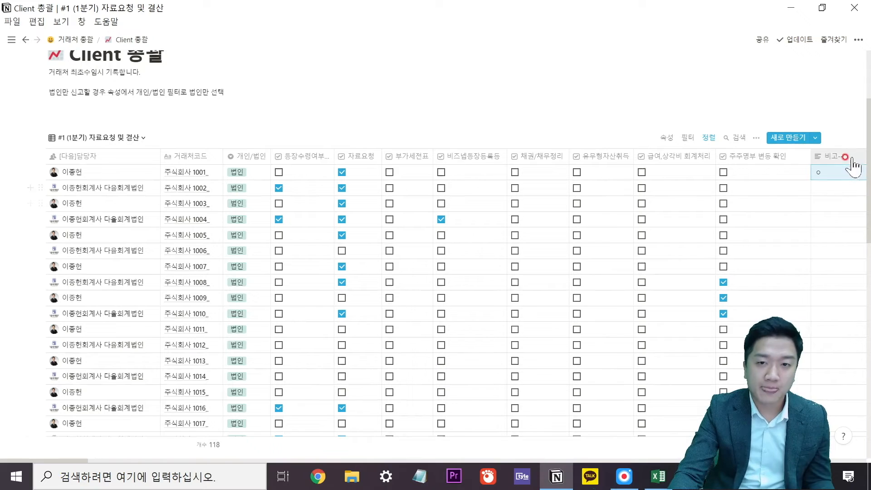
pyautogui.click(833, 173)
pyautogui.press('BackSpace')
pyautogui.press('BackSpace')
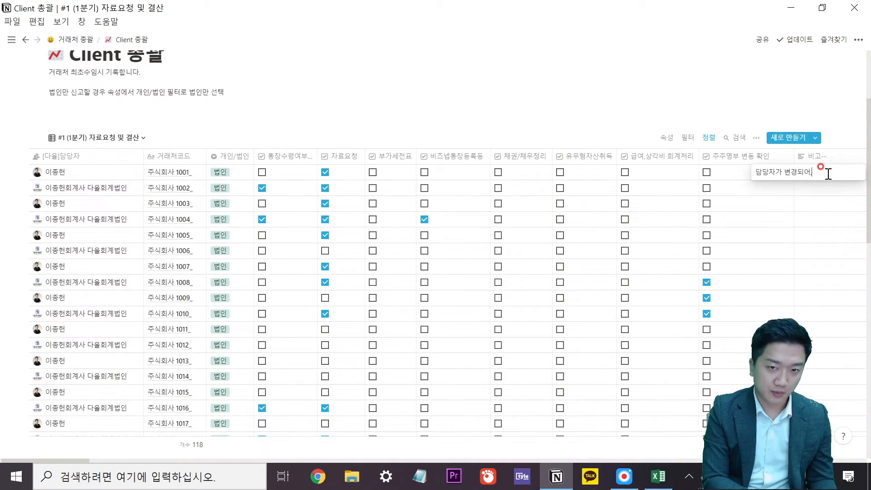
pyautogui.write('다음주에 알려줘')
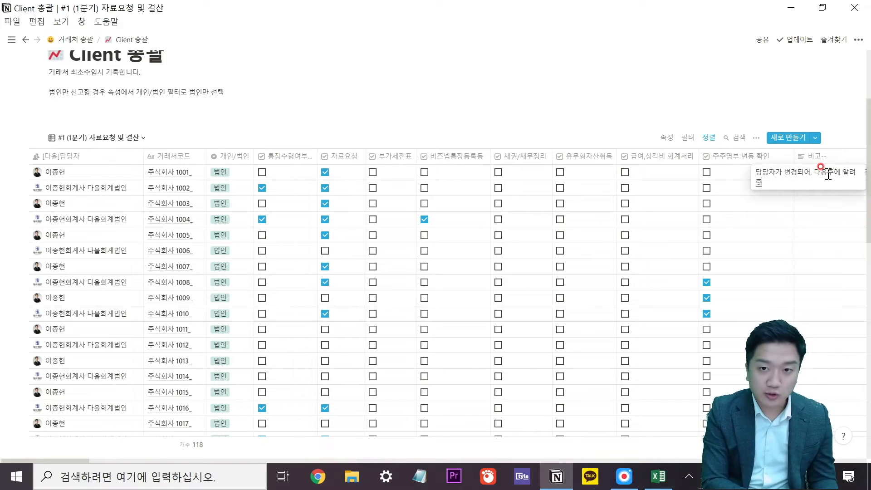
pyautogui.write('신다고 함')
pyautogui.press('Return')
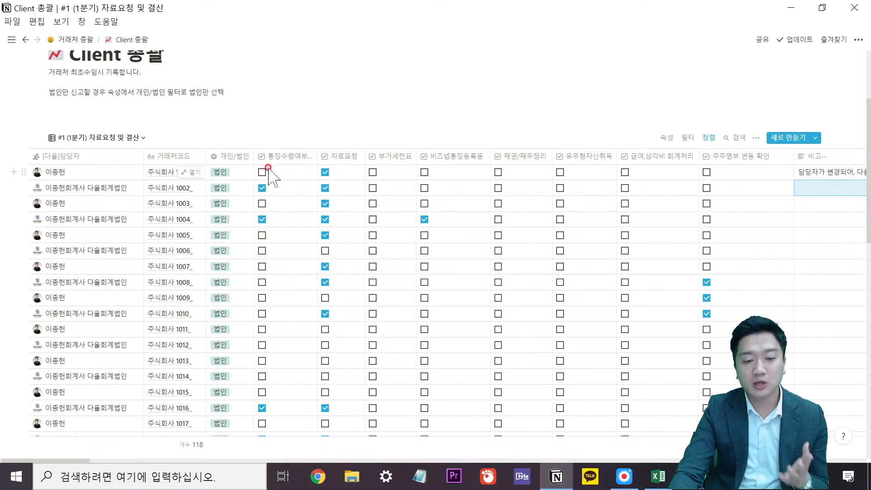
# Switch the table to the #2.2 업무 (원천세 신고) view.
pyautogui.scroll(1, 241, 122)
pyautogui.scroll(2, 241, 122)
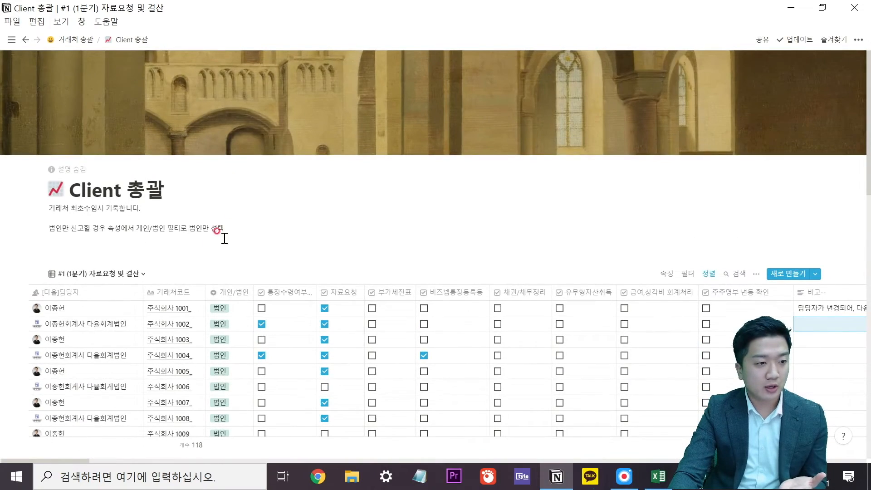
pyautogui.click(123, 208)
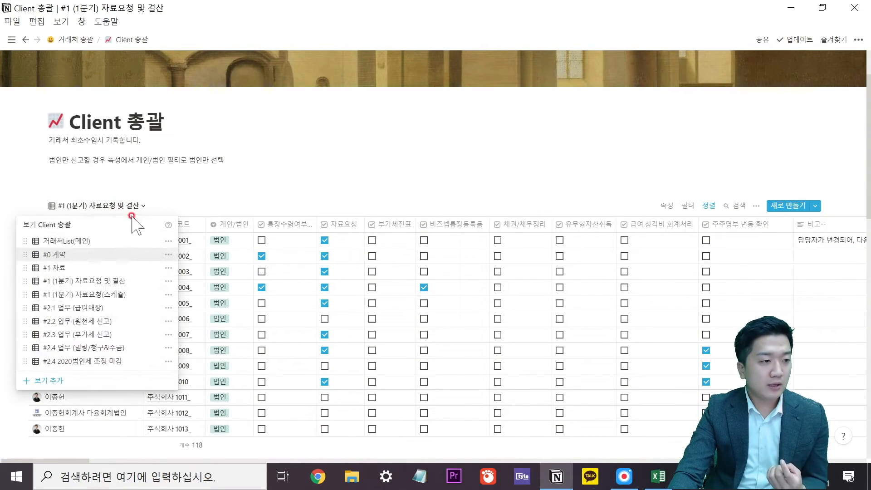
pyautogui.click(110, 324)
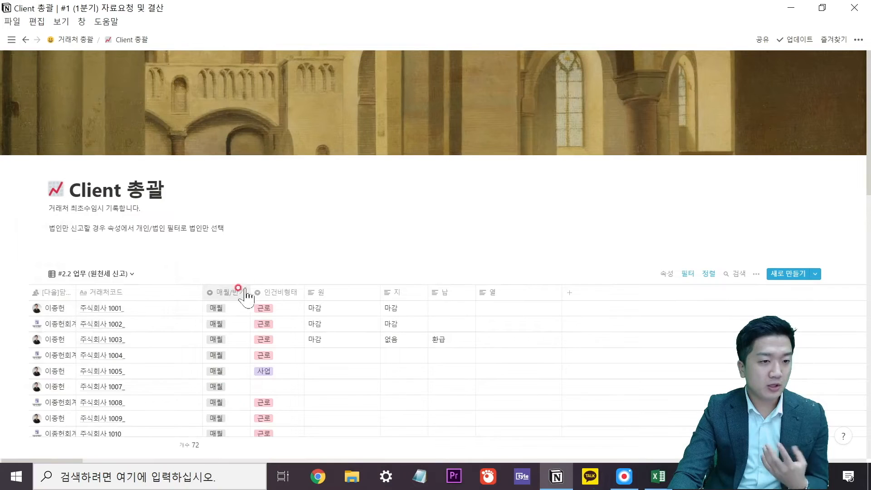
pyautogui.scroll(-3, 268, 296)
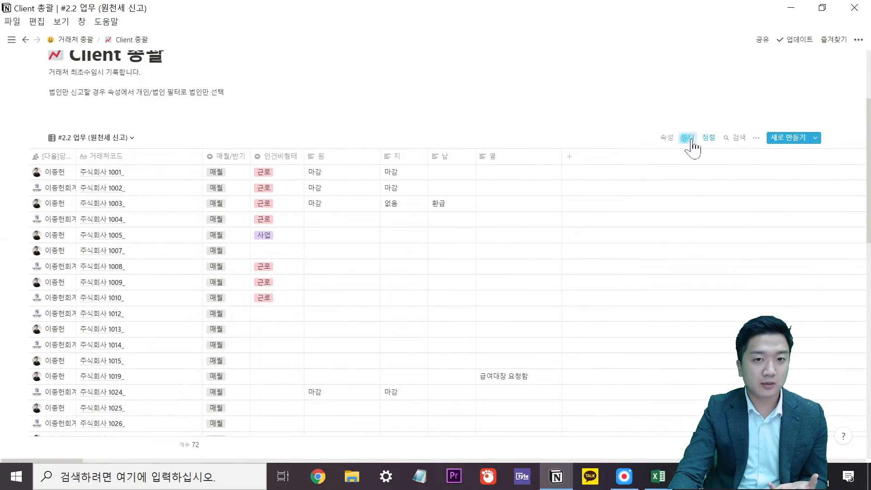
# Inspect the view's filter rule excluding 인건비없음, leaving it unchanged.
pyautogui.click(689, 137)
pyautogui.click(602, 181)
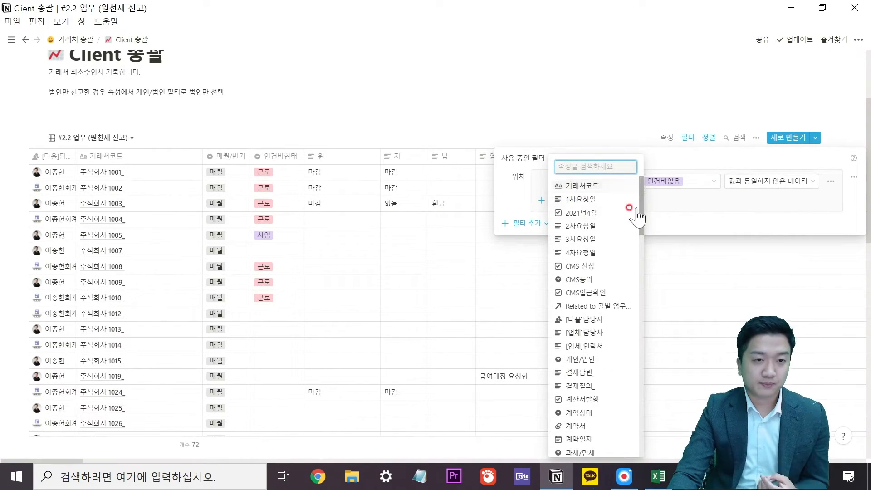
pyautogui.click(684, 207)
pyautogui.click(681, 186)
pyautogui.click(777, 190)
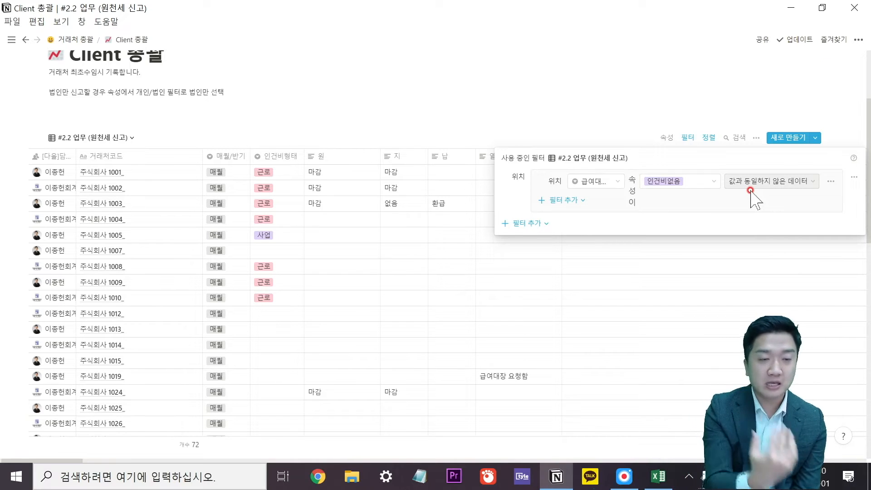
# Close the filter settings and convert the 원 and 지 columns to checkboxes.
pyautogui.click(301, 253)
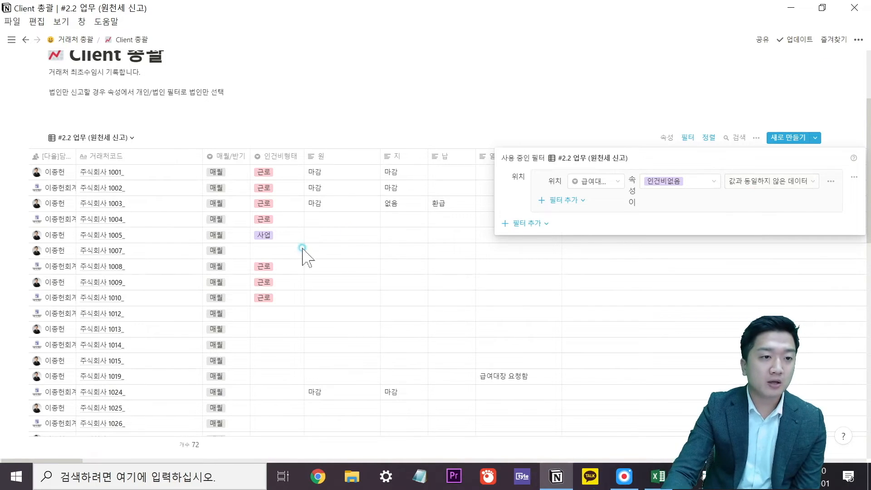
pyautogui.click(351, 166)
pyautogui.moveTo(334, 214)
pyautogui.click(429, 215)
pyautogui.click(406, 157)
pyautogui.moveTo(418, 213)
pyautogui.click(512, 219)
# Rename the 원 column to 급여대장완성 and give the 지 column a new name.
pyautogui.click(333, 159)
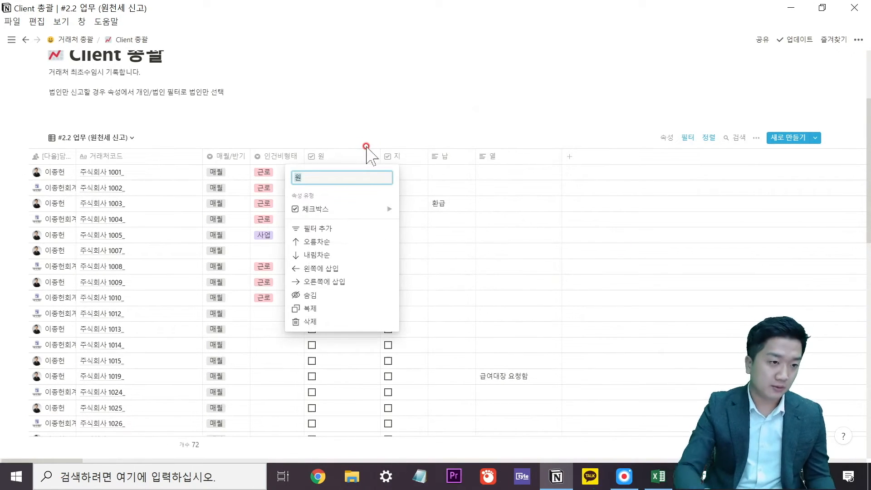
pyautogui.write('급여대장완성')
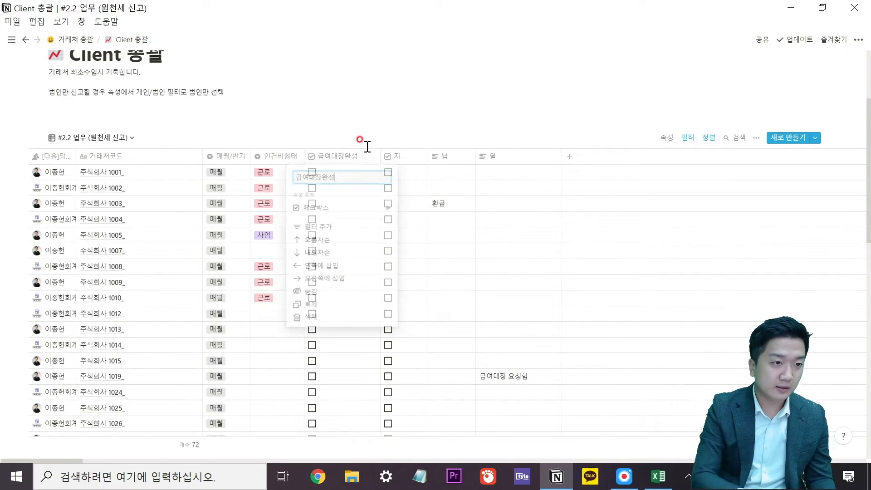
pyautogui.press('Return')
pyautogui.click(403, 155)
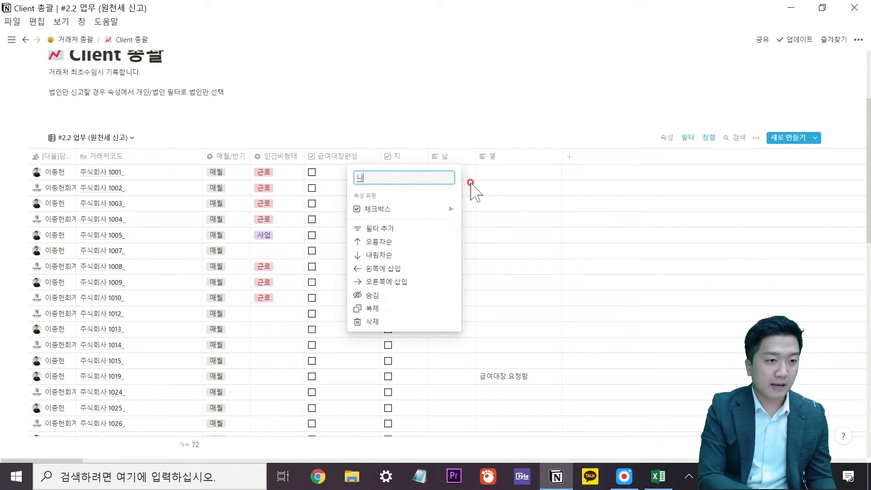
pyautogui.write('납부')
pyautogui.press('BackSpace')
pyautogui.press('BackSpace')
pyautogui.press('BackSpace')
pyautogui.write('시')
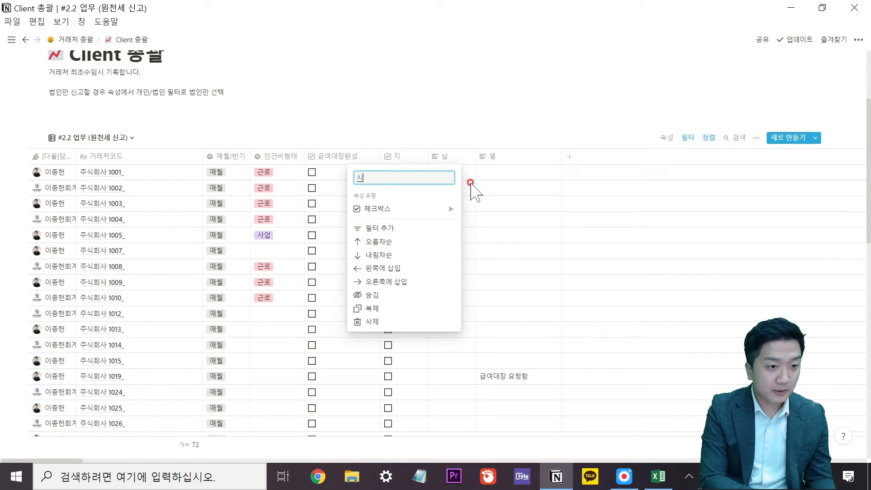
pyautogui.press('Return')
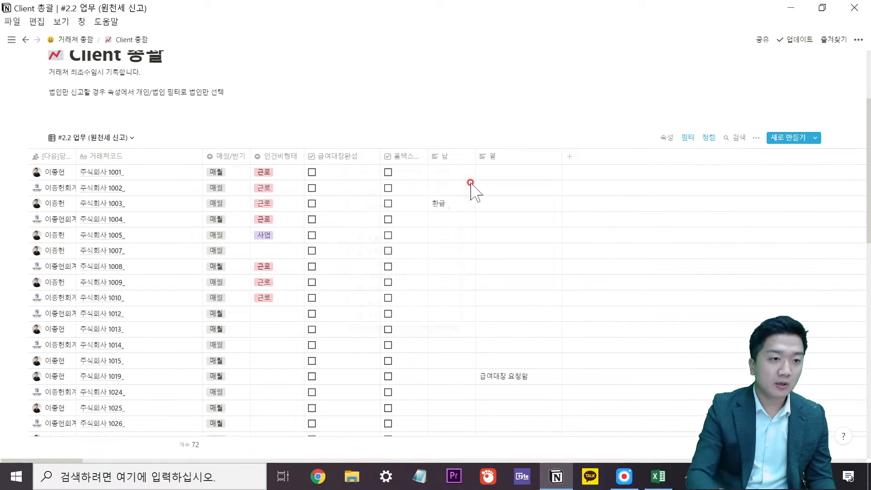
# Make 위택스신고 a checkbox column and turn 열 into a 납부안내@ checkbox column.
pyautogui.click(466, 162)
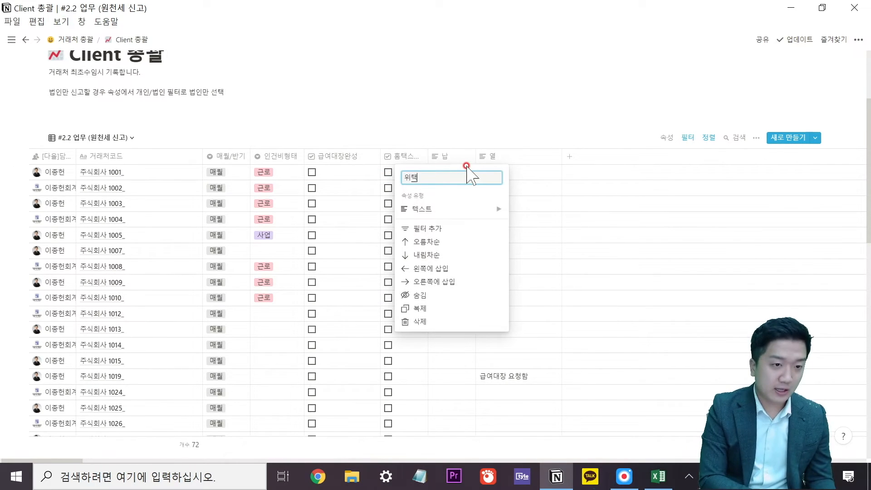
pyautogui.click(452, 209)
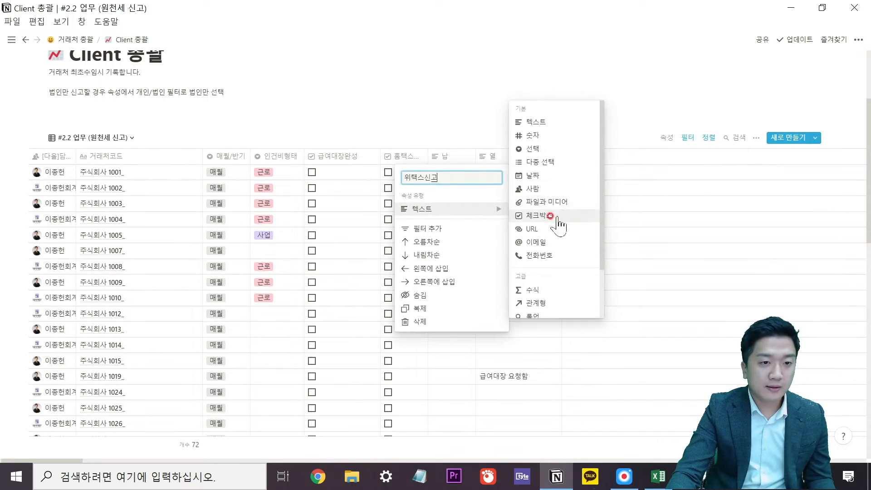
pyautogui.click(508, 219)
pyautogui.click(491, 157)
pyautogui.press('BackSpace')
pyautogui.write('납')
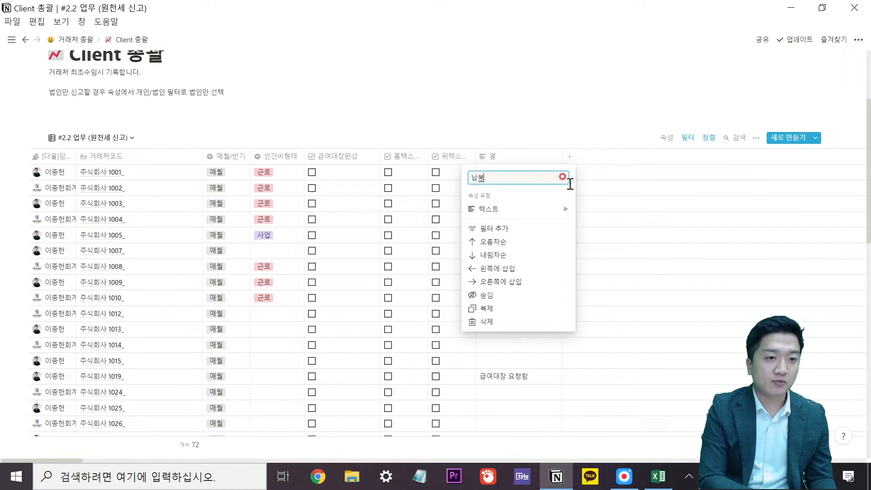
pyautogui.write('부안내@')
pyautogui.click(535, 210)
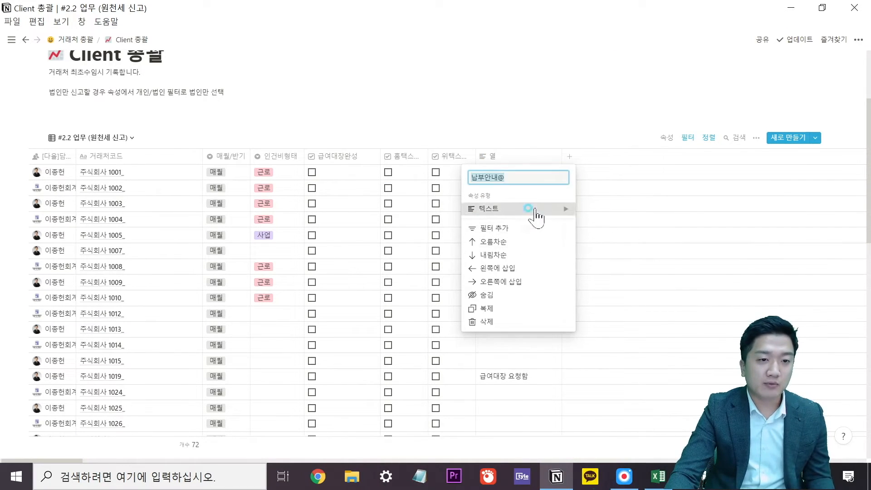
pyautogui.click(607, 242)
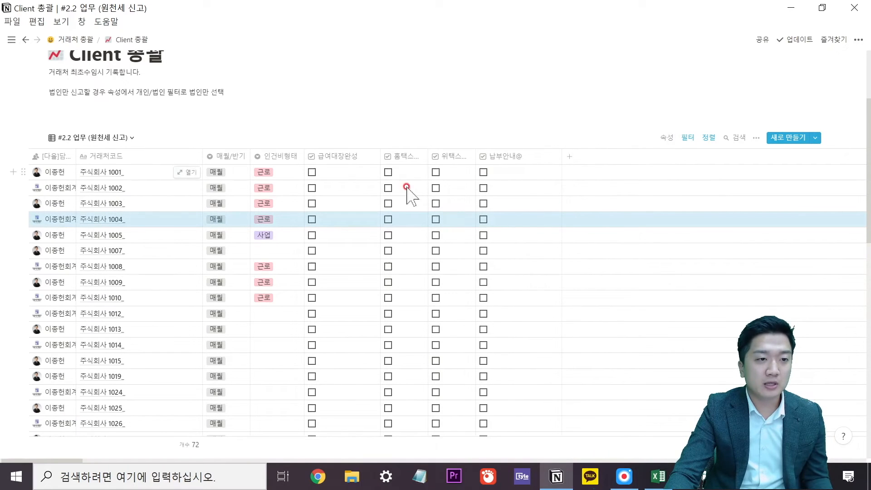
# Tick 홈택스, 위택스 and 납부안내@ for 주식회사 1001.
pyautogui.click(388, 172)
pyautogui.click(436, 172)
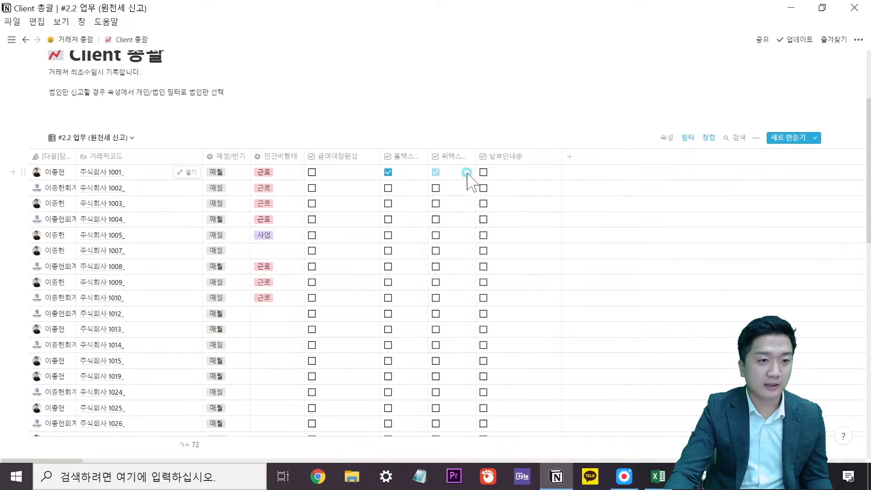
pyautogui.click(491, 168)
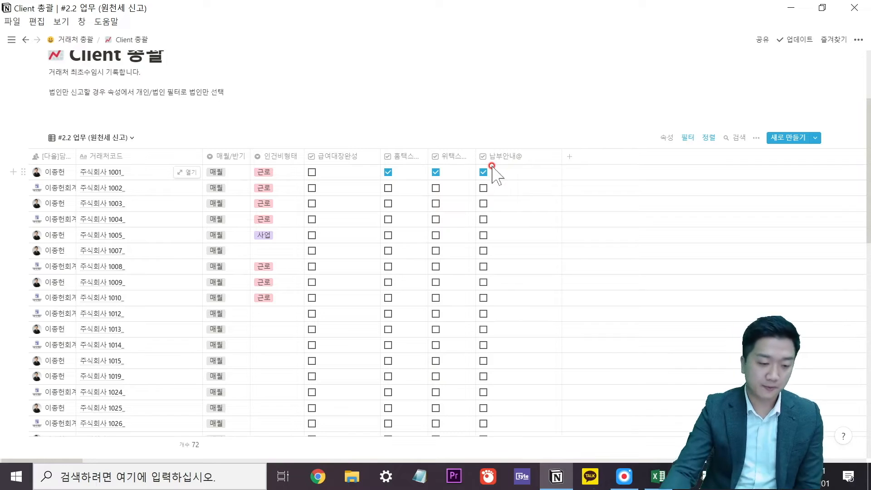
pyautogui.scroll(5, 481, 275)
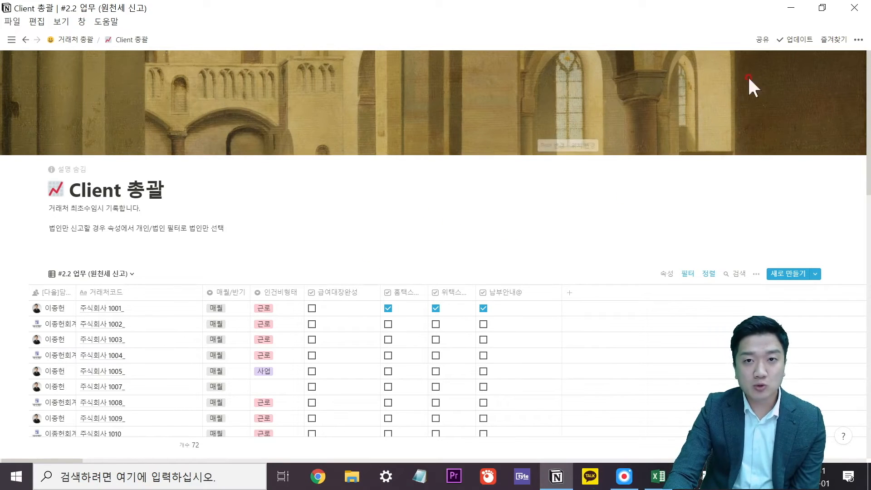
pyautogui.click(857, 42)
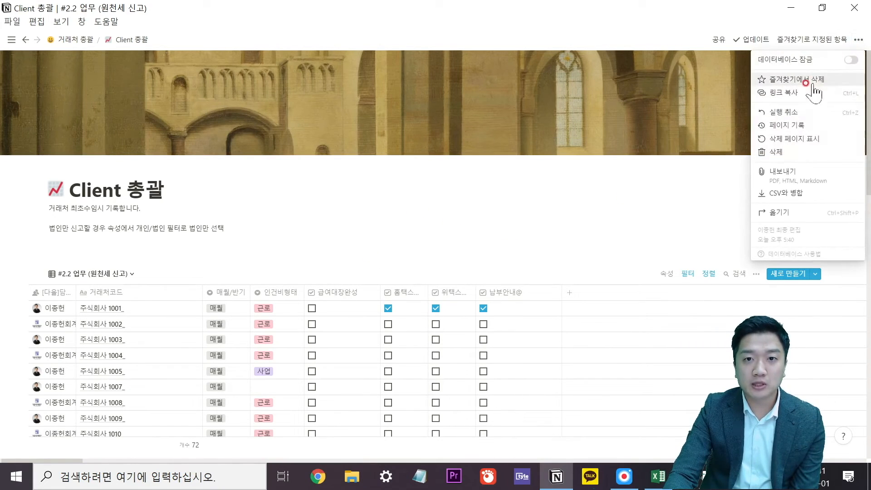
pyautogui.click(853, 60)
pyautogui.click(668, 200)
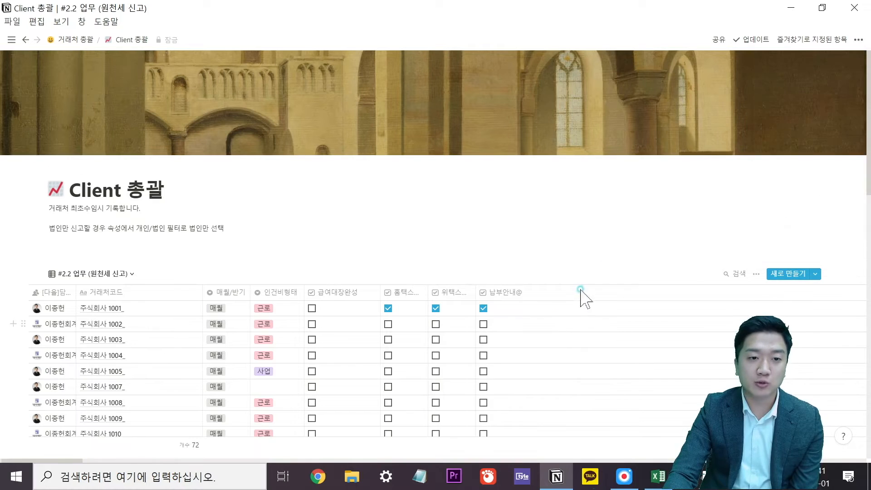
pyautogui.moveTo(546, 291); pyautogui.dragTo(665, 337)
pyautogui.moveTo(551, 353); pyautogui.dragTo(645, 381)
pyautogui.click(582, 234)
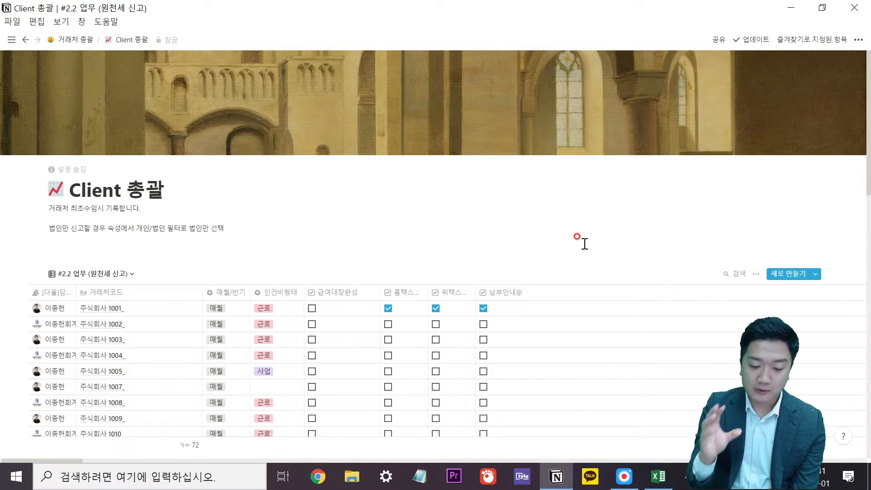
pyautogui.click(858, 39)
pyautogui.click(543, 202)
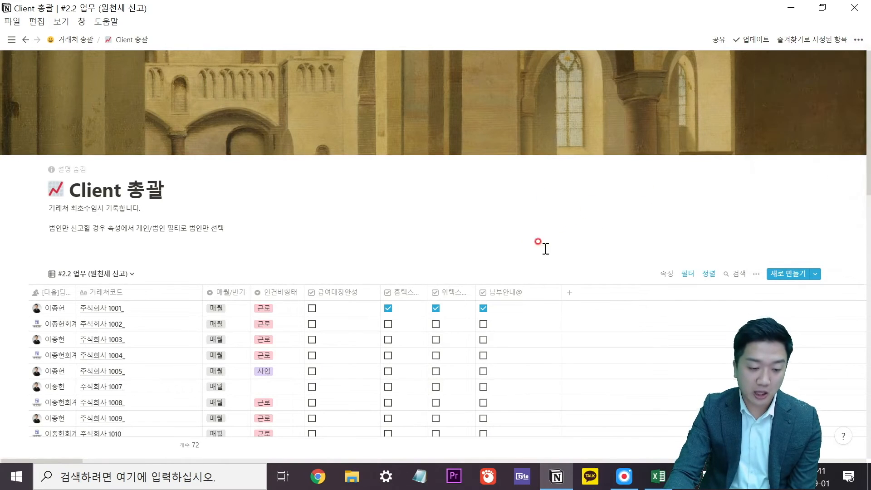
pyautogui.scroll(-3, 540, 243)
pyautogui.moveTo(340, 117); pyautogui.dragTo(624, 373)
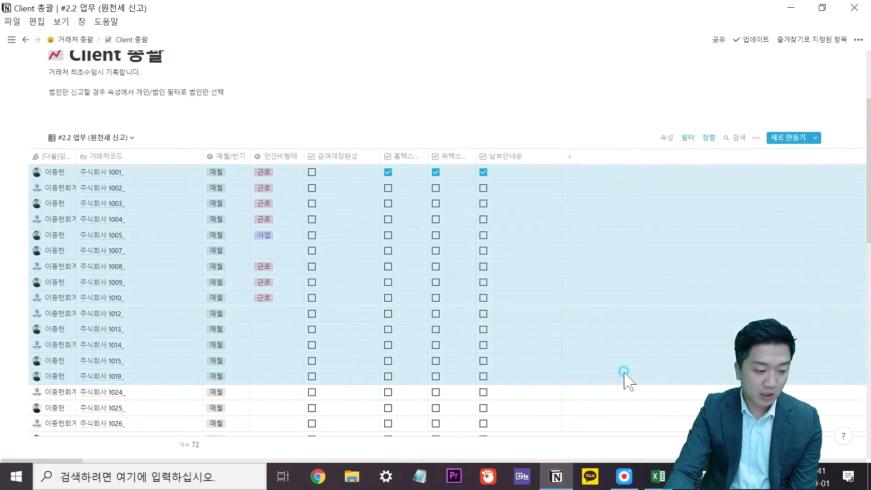
pyautogui.press('Delete')
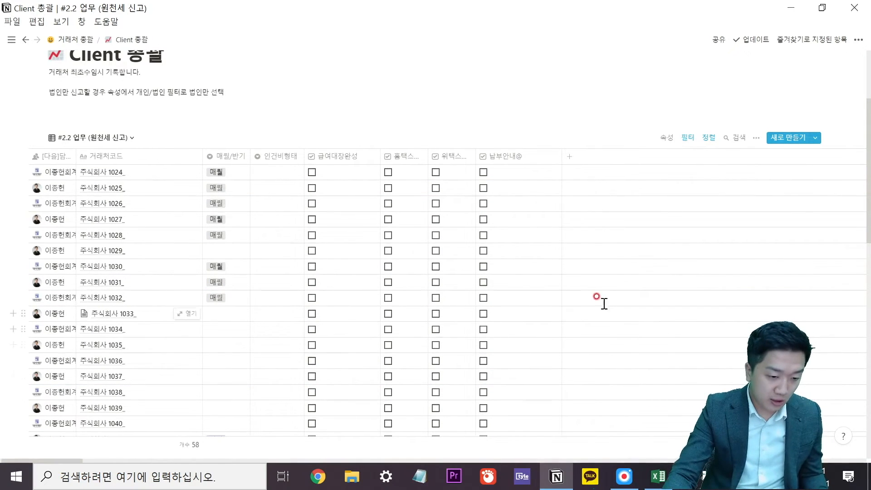
pyautogui.click(858, 40)
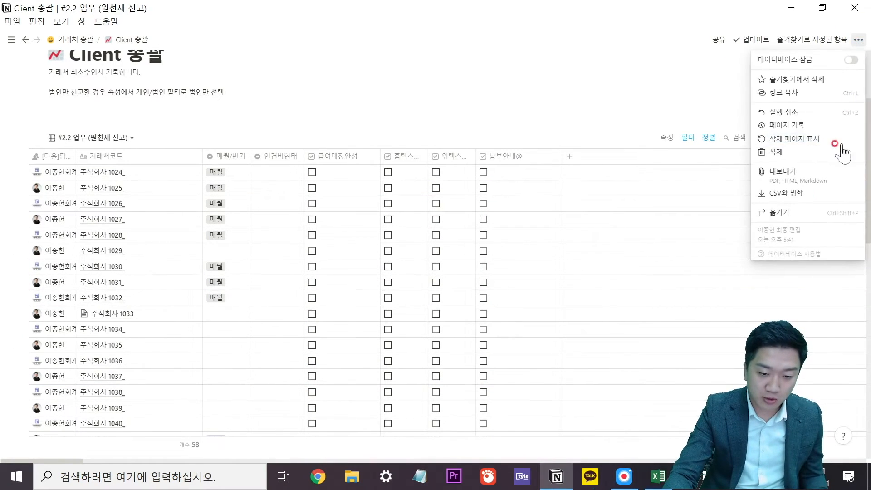
pyautogui.click(796, 109)
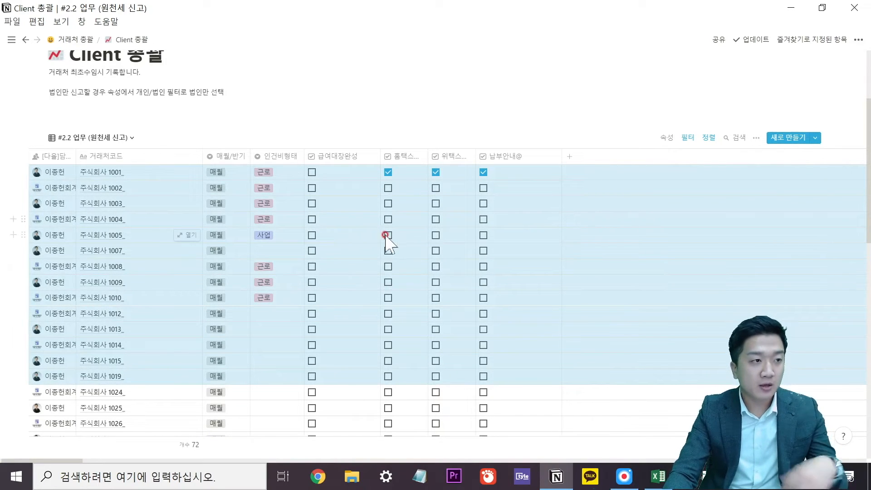
pyautogui.click(318, 106)
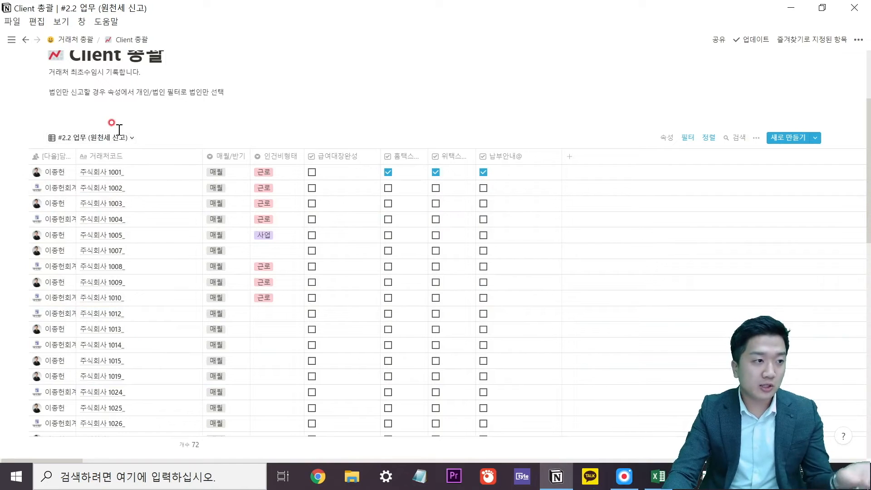
pyautogui.click(131, 138)
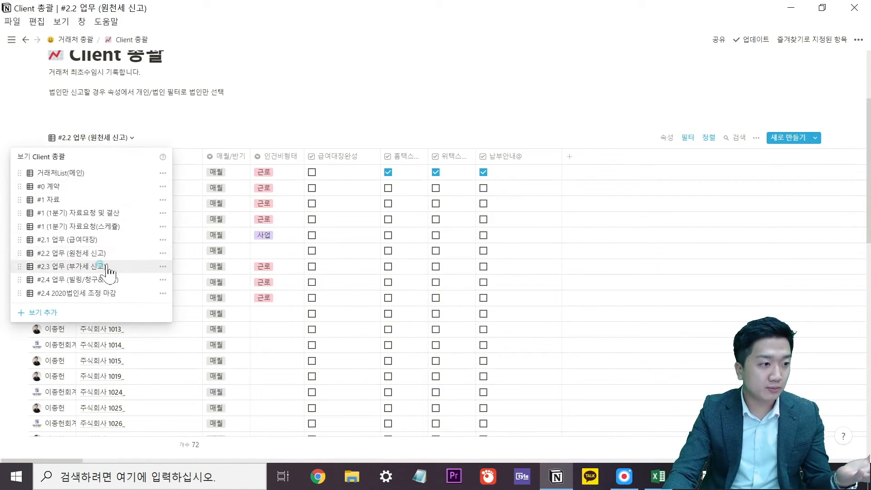
# Switch to the #2.3 업무 (부가세 신고) view and start a new filter rule.
pyautogui.click(113, 267)
pyautogui.scroll(-3, 321, 297)
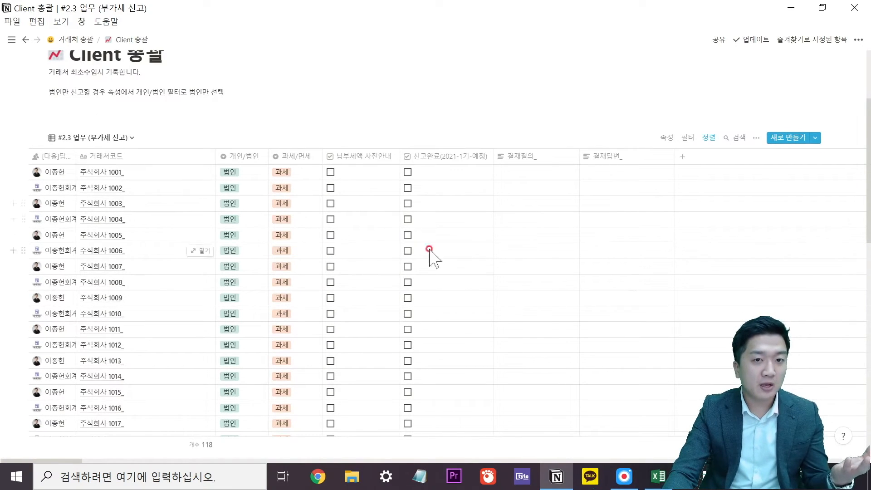
pyautogui.click(688, 137)
pyautogui.click(586, 226)
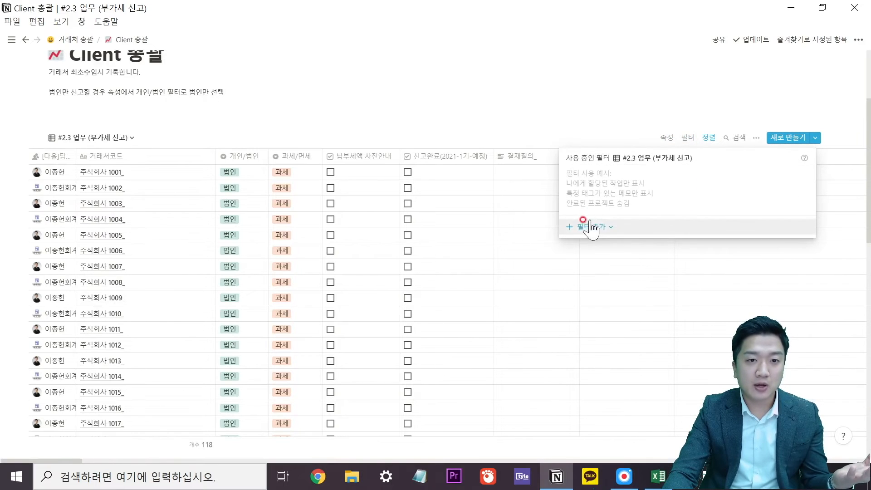
pyautogui.click(599, 246)
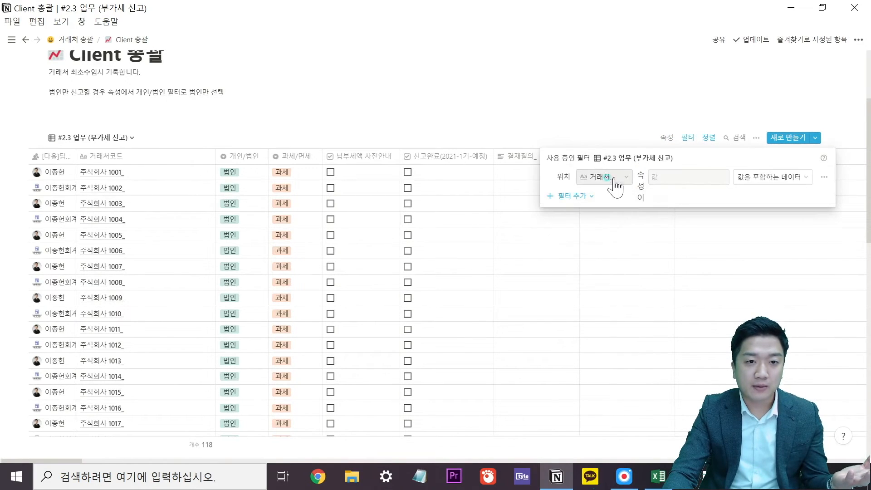
# Set the filter to 업무형태 is 부가세, narrowing the list to 76 clients.
pyautogui.click(595, 177)
pyautogui.scroll(-3, 617, 285)
pyautogui.scroll(1, 610, 254)
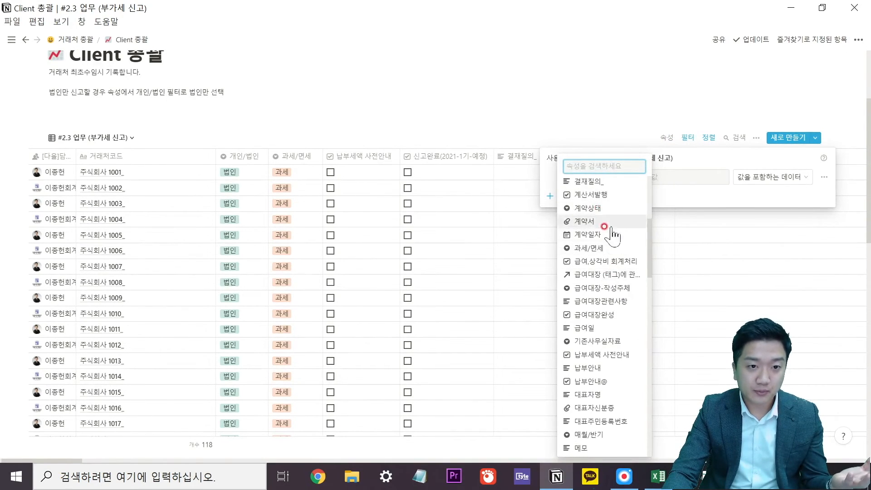
pyautogui.scroll(2, 610, 241)
pyautogui.scroll(3, 617, 295)
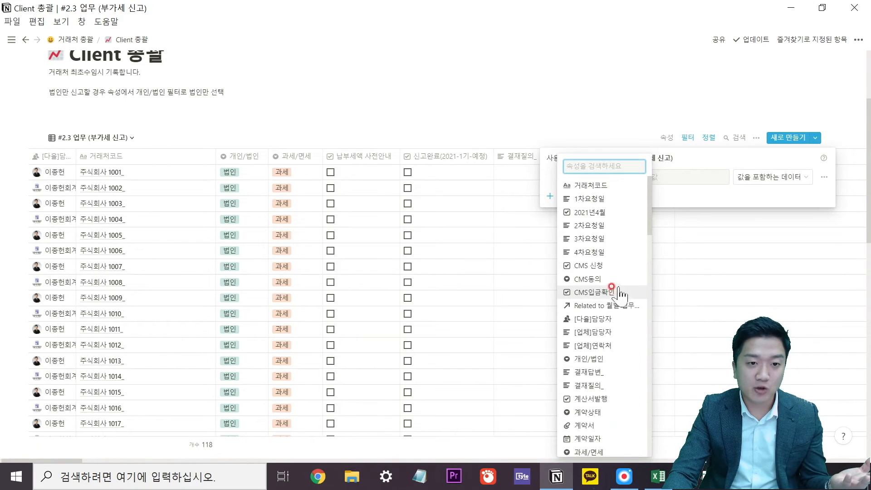
pyautogui.scroll(-4, 617, 272)
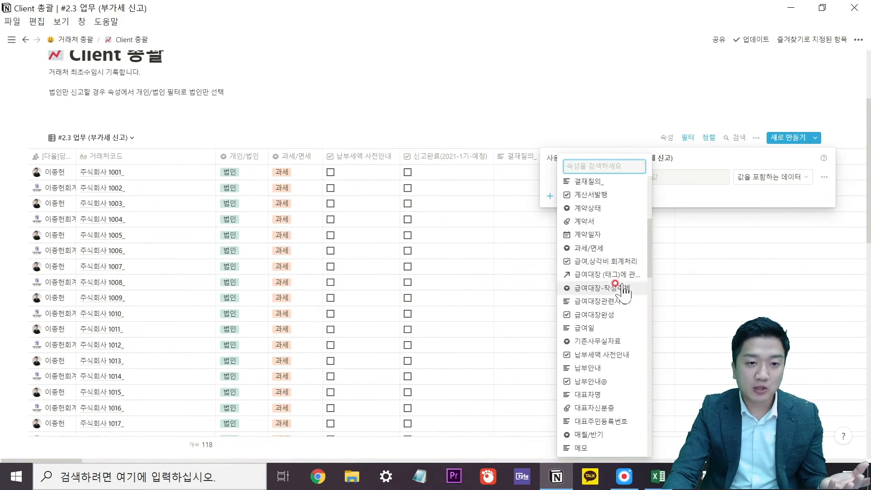
pyautogui.write('업무')
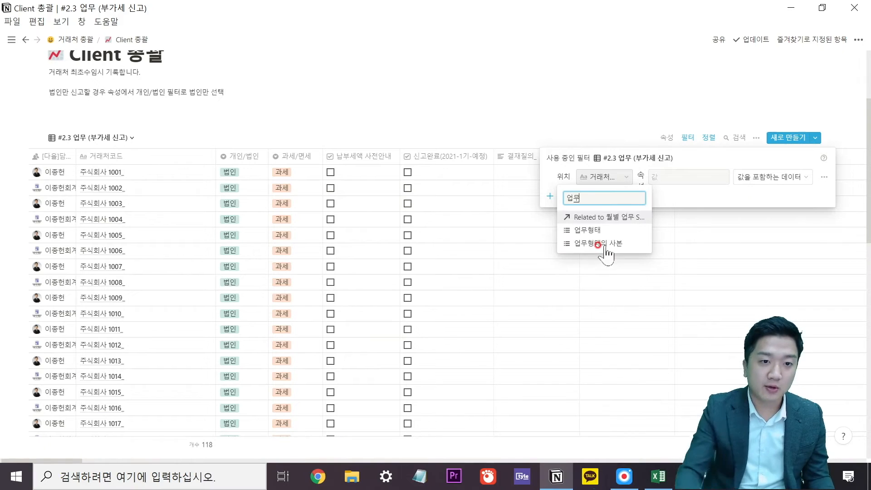
pyautogui.click(608, 230)
pyautogui.click(701, 177)
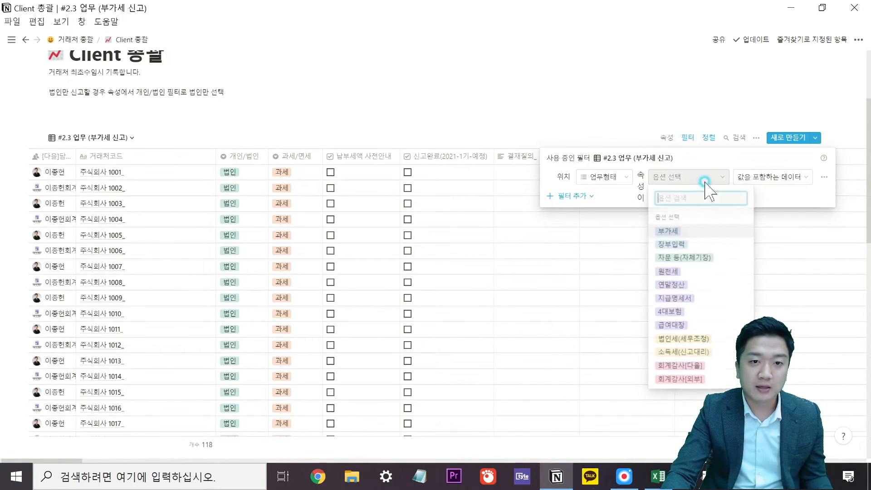
pyautogui.click(702, 232)
pyautogui.click(777, 229)
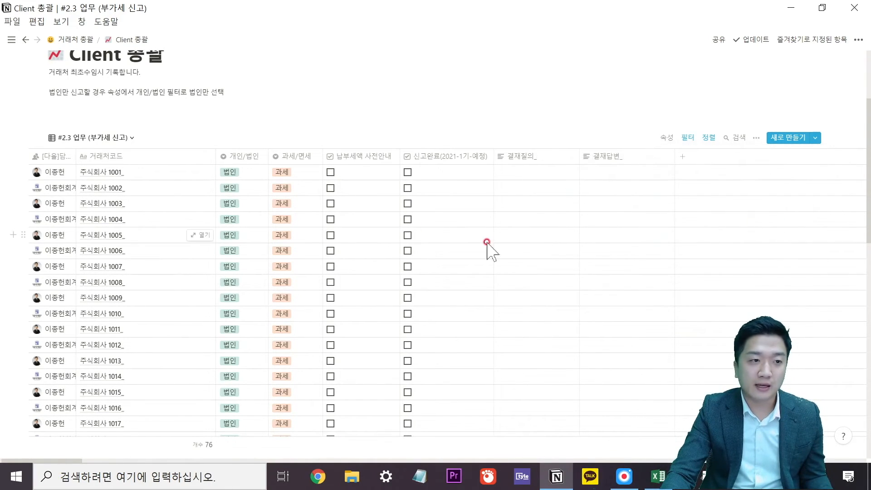
pyautogui.scroll(-5, 336, 269)
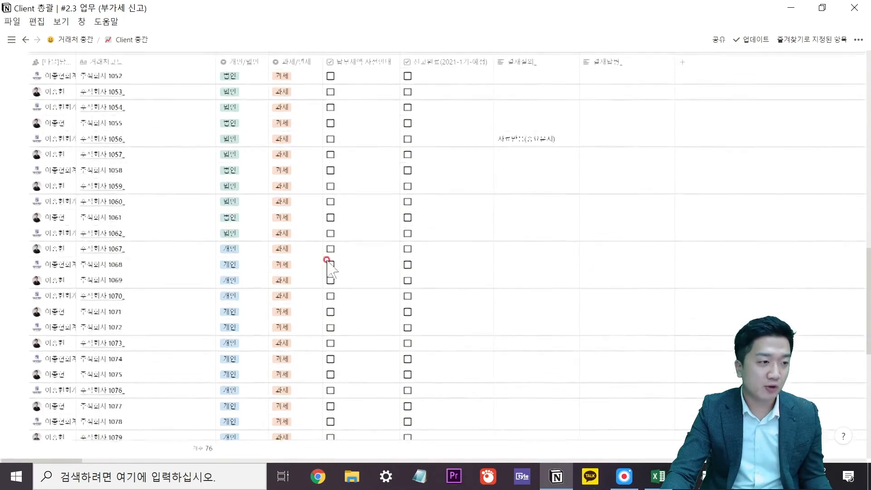
# Rename 결재질의_ to '홈택스 시고안내문 조회', make it a checkbox, and move it before 신고완료.
pyautogui.scroll(5, 336, 224)
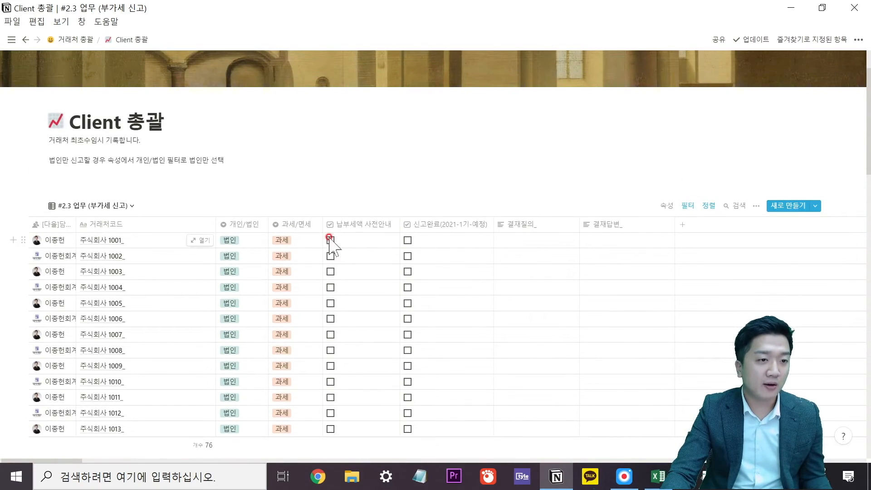
pyautogui.click(518, 224)
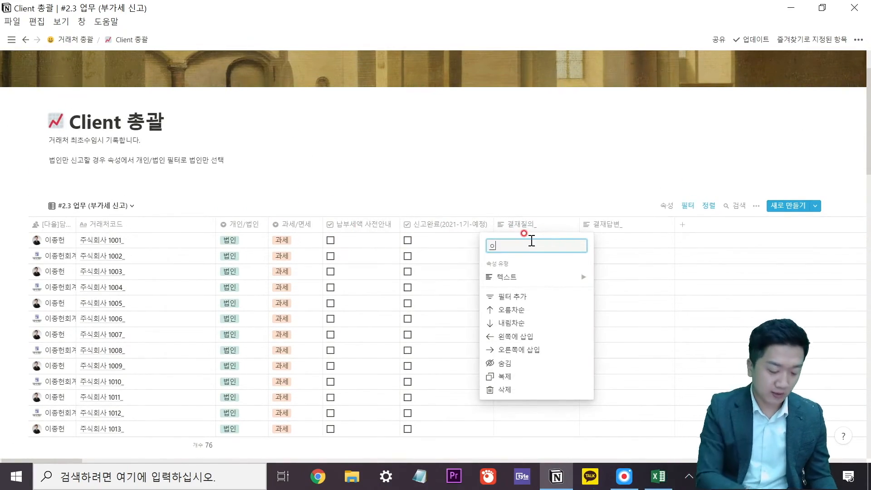
pyautogui.write('홈택스')
pyautogui.write(' 시')
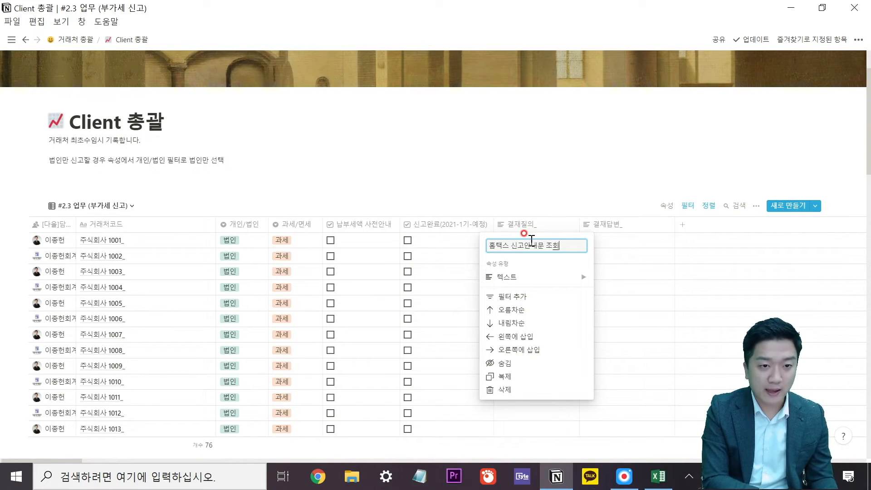
pyautogui.write('고안내문 조회')
pyautogui.click(524, 233)
pyautogui.click(530, 224)
pyautogui.click(527, 277)
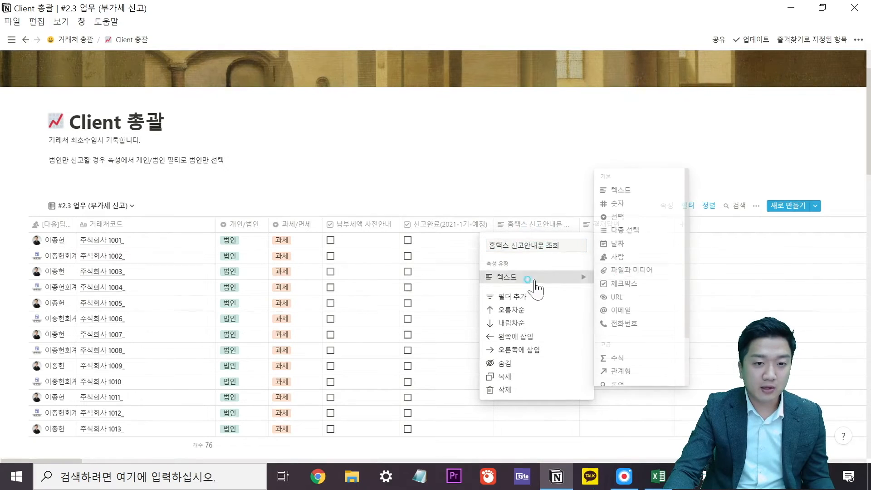
pyautogui.click(618, 283)
pyautogui.moveTo(530, 224); pyautogui.dragTo(360, 232)
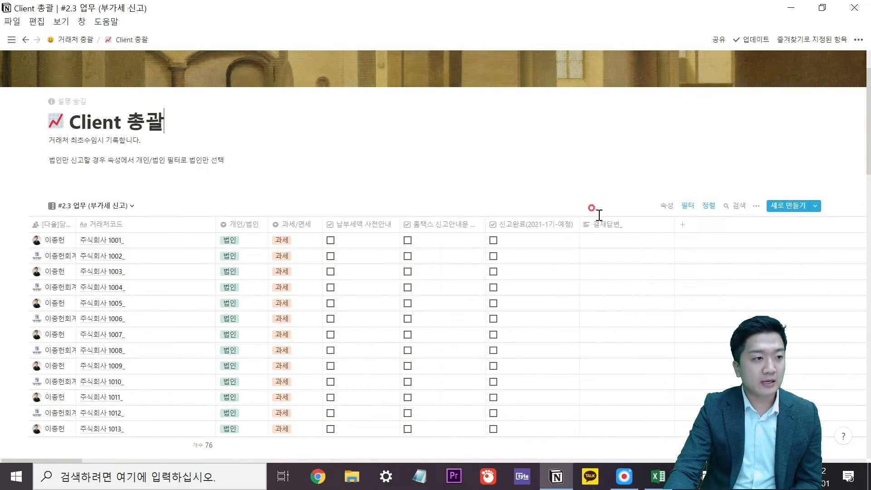
# Sort the table ascending by [다음]담당자 and move that sort above 거래처코드.
pyautogui.click(46, 224)
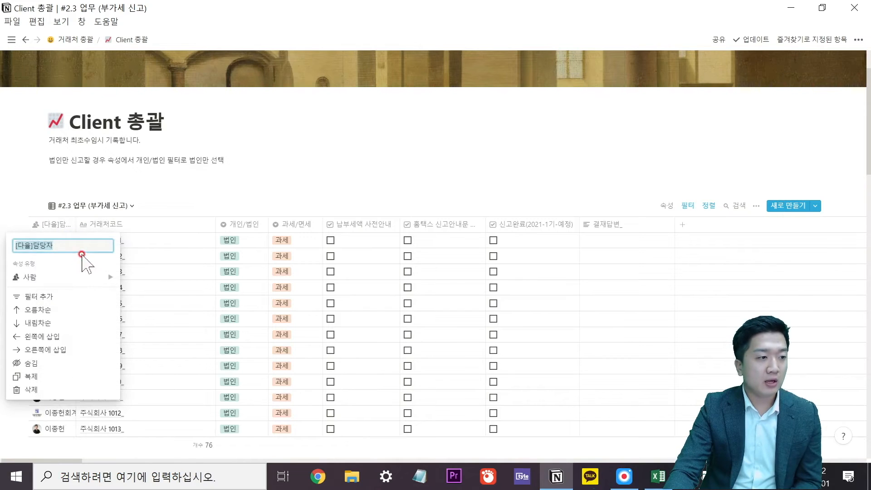
pyautogui.click(67, 305)
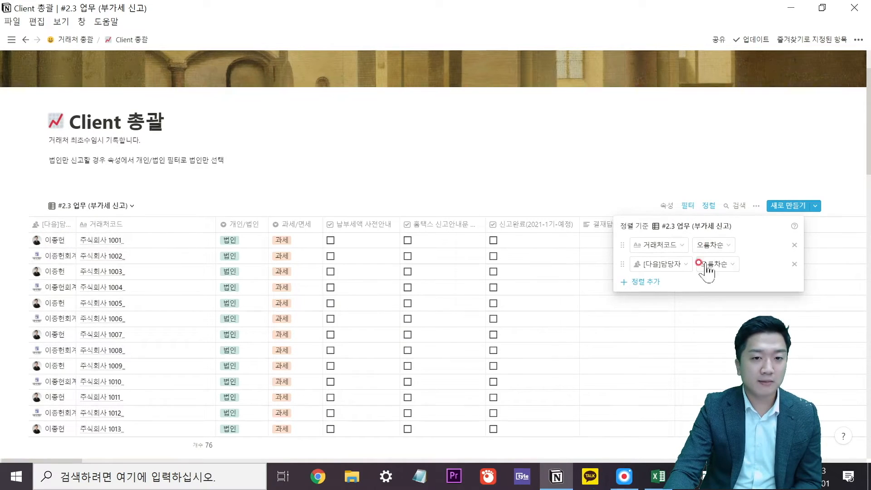
pyautogui.moveTo(620, 265); pyautogui.dragTo(621, 245)
pyautogui.click(577, 187)
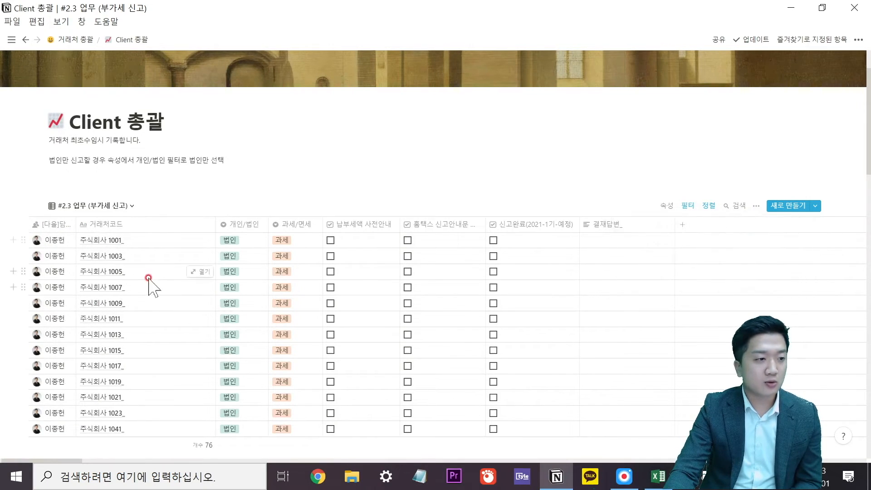
pyautogui.scroll(-5, 150, 278)
pyautogui.scroll(10, 130, 238)
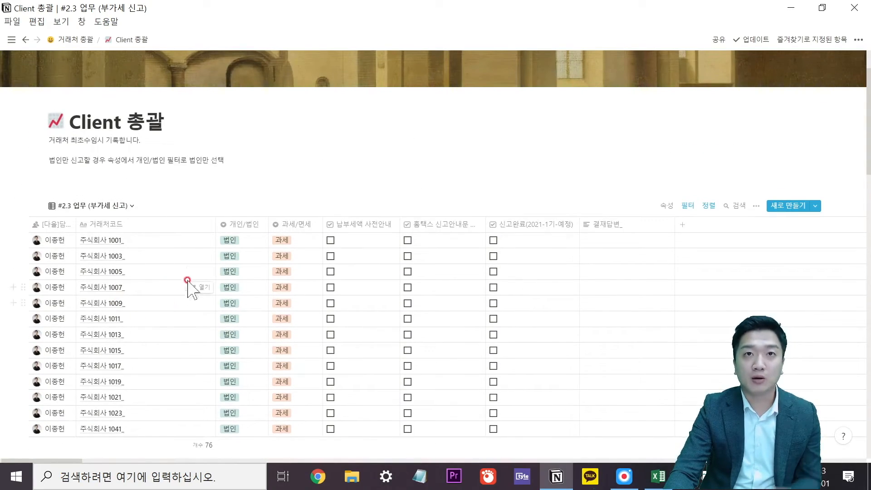
# Tick 납부세액 사전안내 for 1001, 1003, 1005, 1007 and 홈택스 for 1005–1017.
pyautogui.click(330, 240)
pyautogui.click(331, 256)
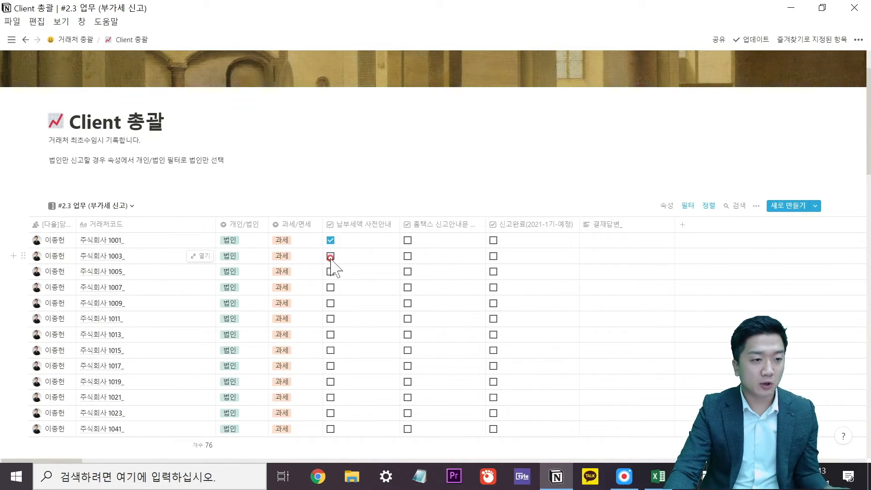
pyautogui.click(332, 284)
pyautogui.click(410, 268)
pyautogui.click(407, 271)
pyautogui.click(408, 287)
pyautogui.click(408, 303)
pyautogui.click(330, 272)
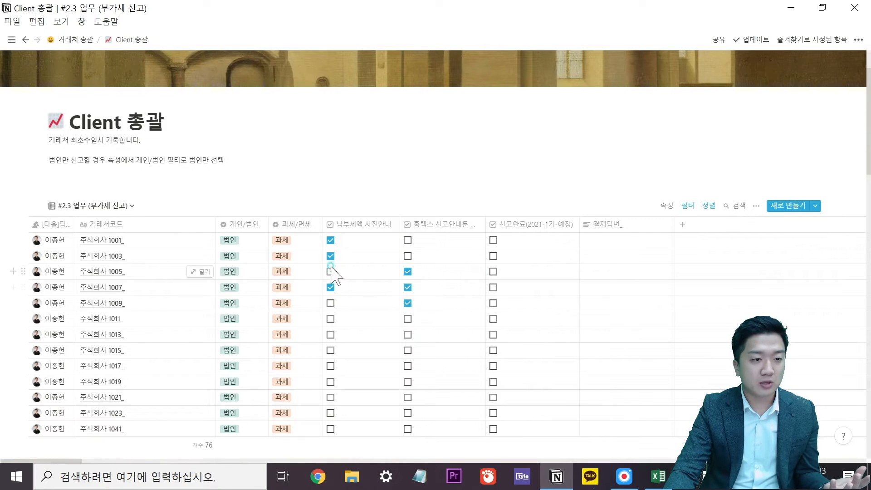
pyautogui.click(410, 318)
pyautogui.click(410, 335)
pyautogui.click(409, 350)
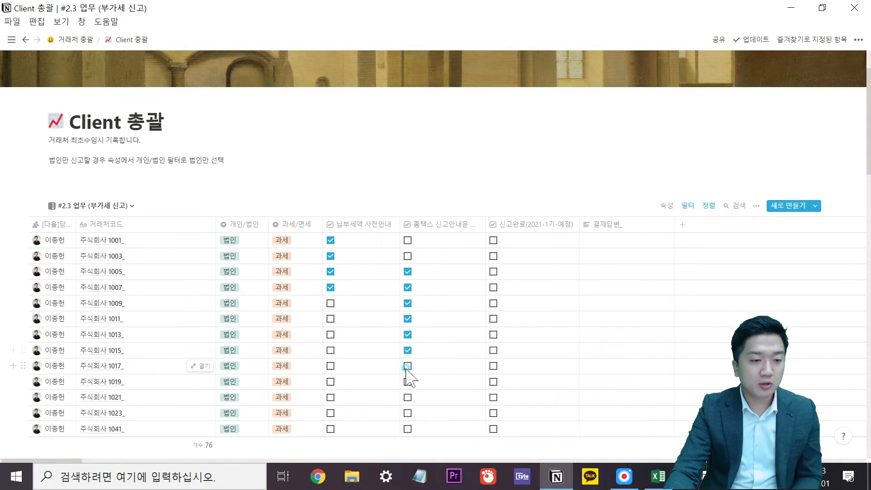
pyautogui.click(410, 366)
pyautogui.scroll(-1, 422, 355)
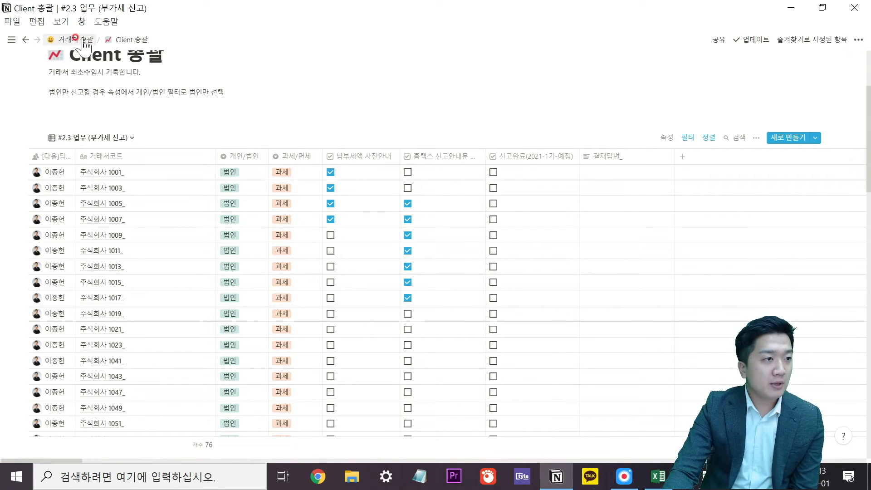
# Dock the sidebar and open the 원천징수이행상황신고 card on the 민원처리[할일] board.
pyautogui.click(72, 138)
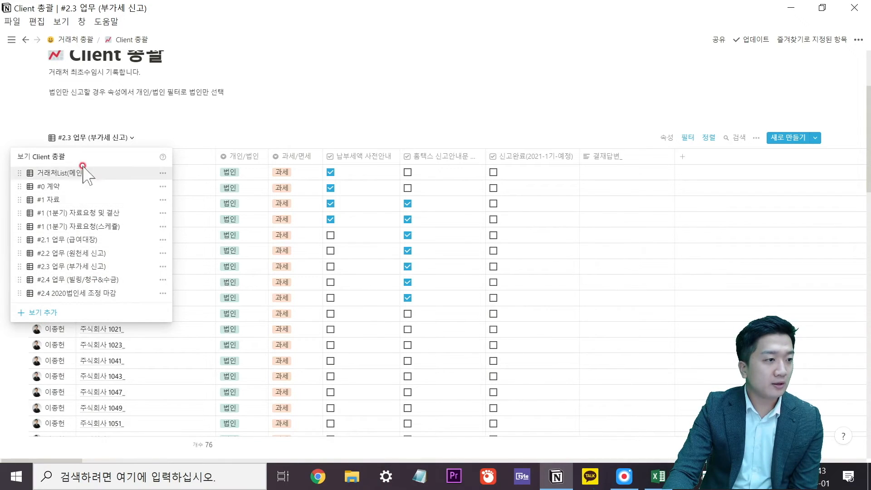
pyautogui.click(43, 120)
pyautogui.click(14, 42)
pyautogui.scroll(-5, 109, 213)
pyautogui.click(96, 233)
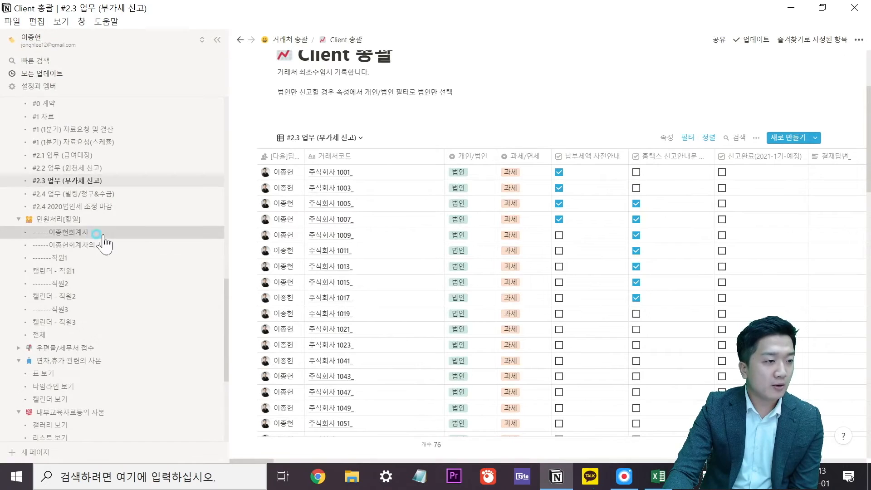
pyautogui.click(490, 207)
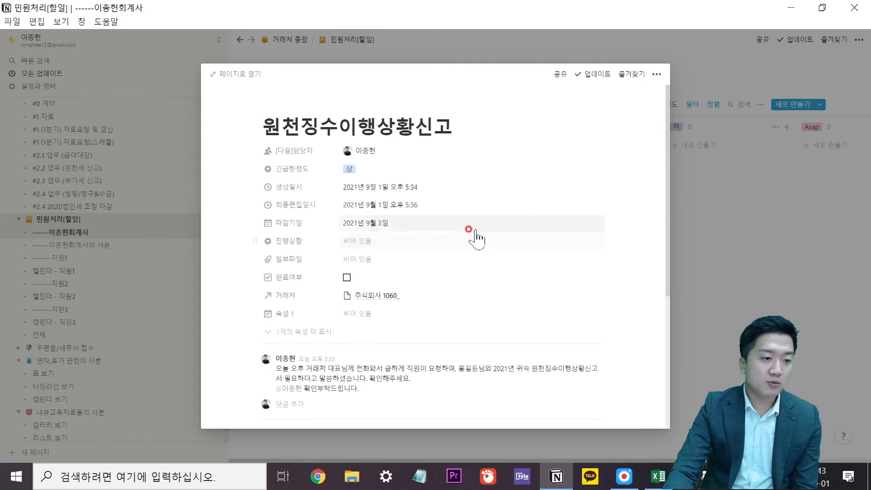
# Snap Notion to the left half and move the spreadsheet aside to expose the OBS Studio shortcut.
pyautogui.press('super+Left')
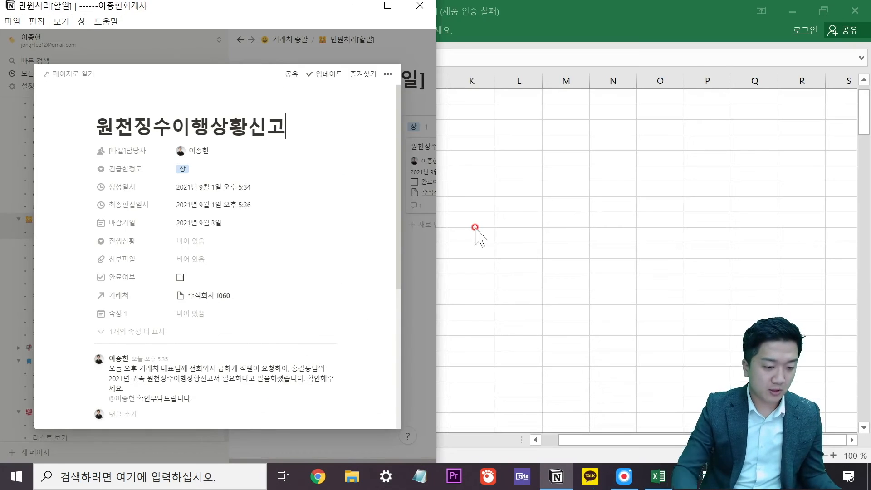
pyautogui.click(498, 223)
pyautogui.moveTo(544, 6); pyautogui.dragTo(555, 73)
pyautogui.moveTo(426, 78); pyautogui.dragTo(679, 344)
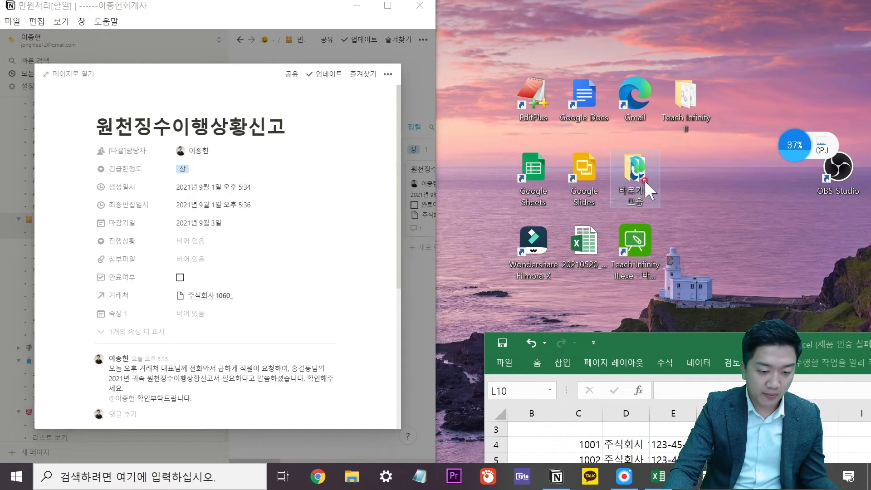
pyautogui.click(591, 104)
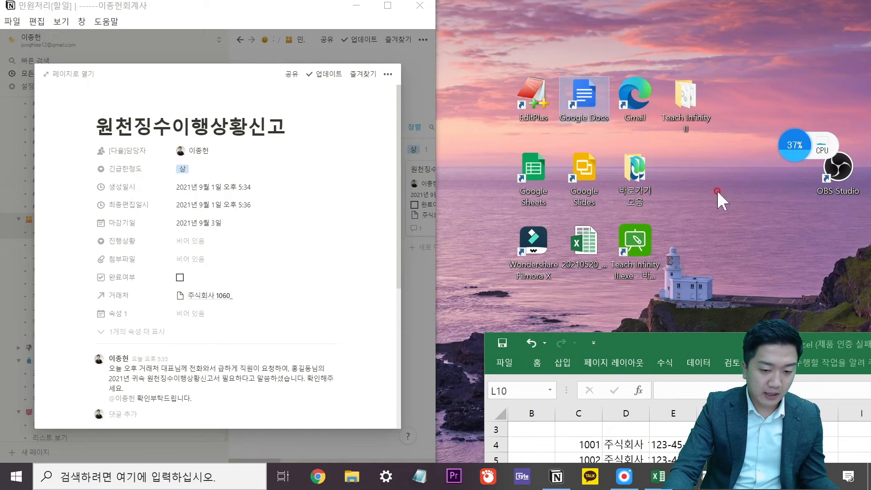
pyautogui.moveTo(838, 198); pyautogui.dragTo(687, 170)
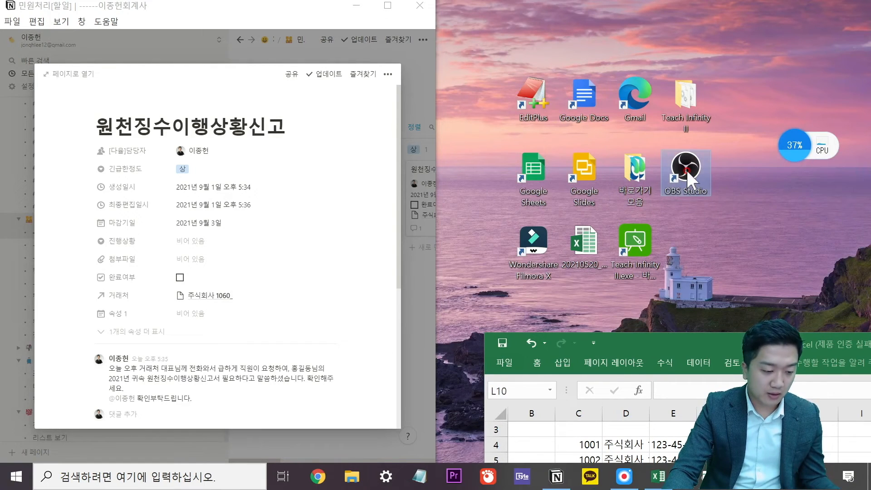
# Attach the OBS Studio.lnk shortcut to the card by dragging it in, then close the card.
pyautogui.scroll(-5, 236, 236)
pyautogui.moveTo(686, 171); pyautogui.dragTo(184, 266)
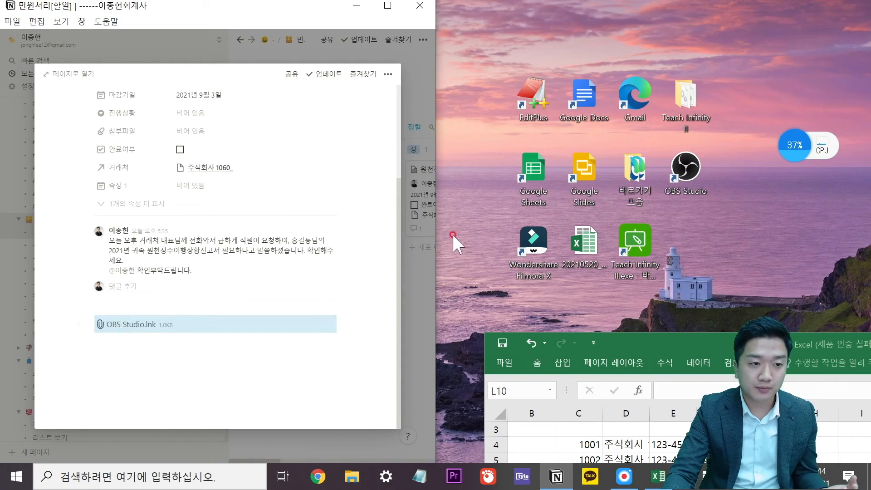
pyautogui.scroll(5, 301, 272)
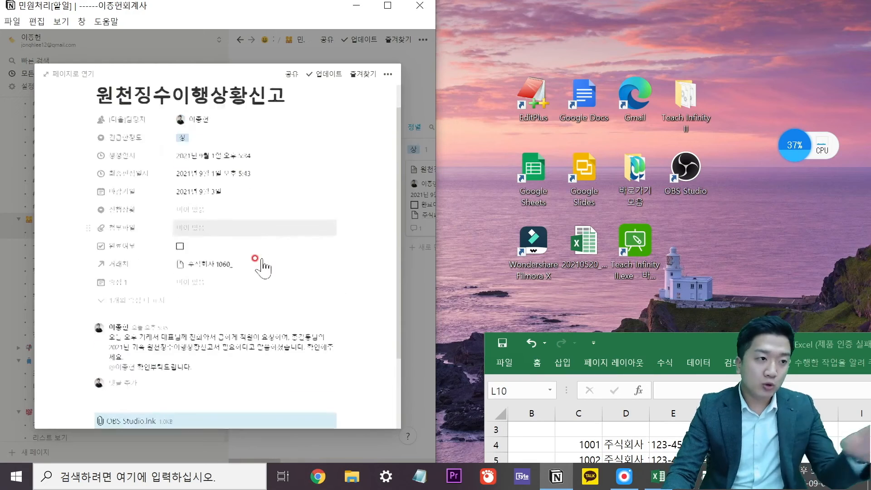
pyautogui.scroll(-3, 263, 268)
pyautogui.scroll(3, 268, 263)
pyautogui.scroll(-3, 270, 275)
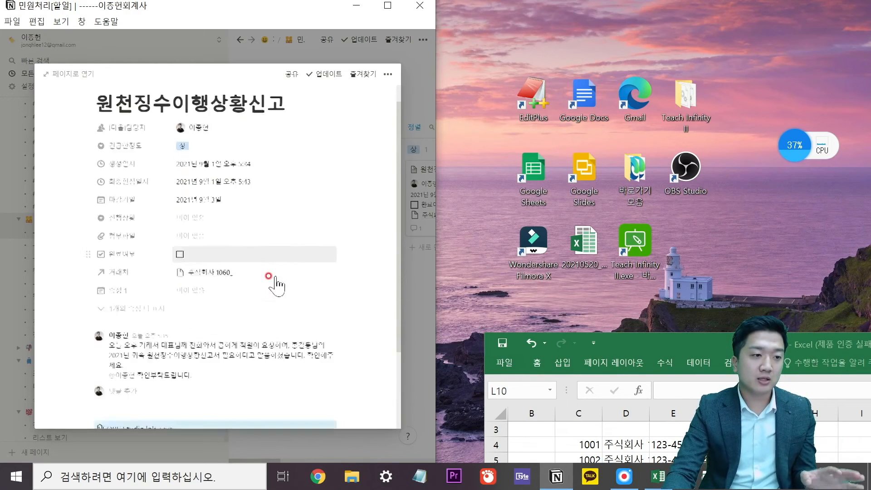
pyautogui.scroll(3, 268, 290)
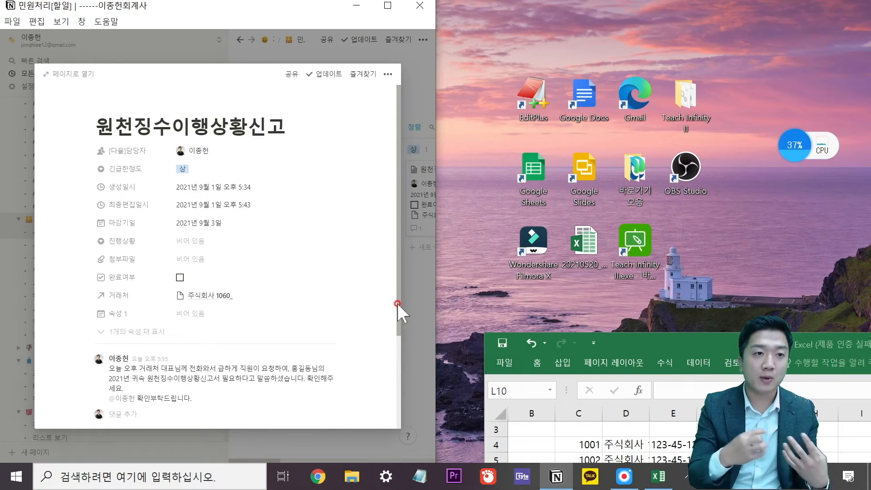
pyautogui.click(413, 327)
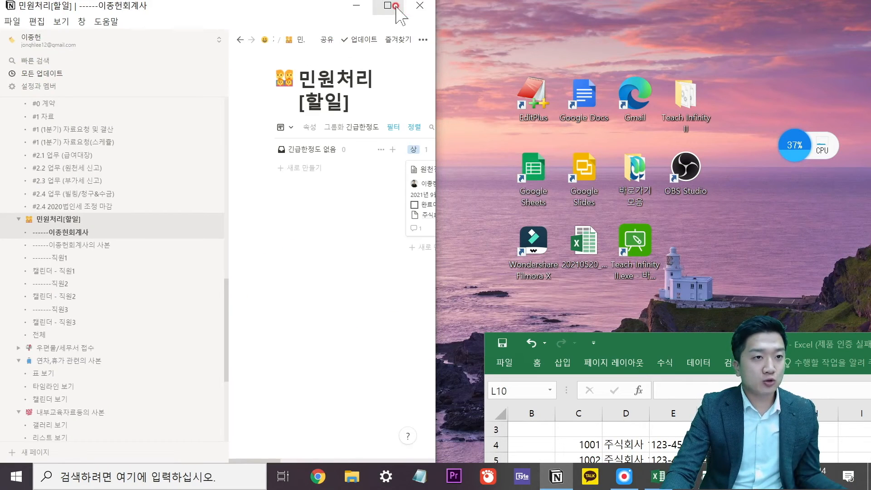
# Maximize Notion and open the 2021년 부가가치세 1기 예정신고 안내의 사본 page from the sidebar.
pyautogui.click(387, 5)
pyautogui.scroll(3, 136, 272)
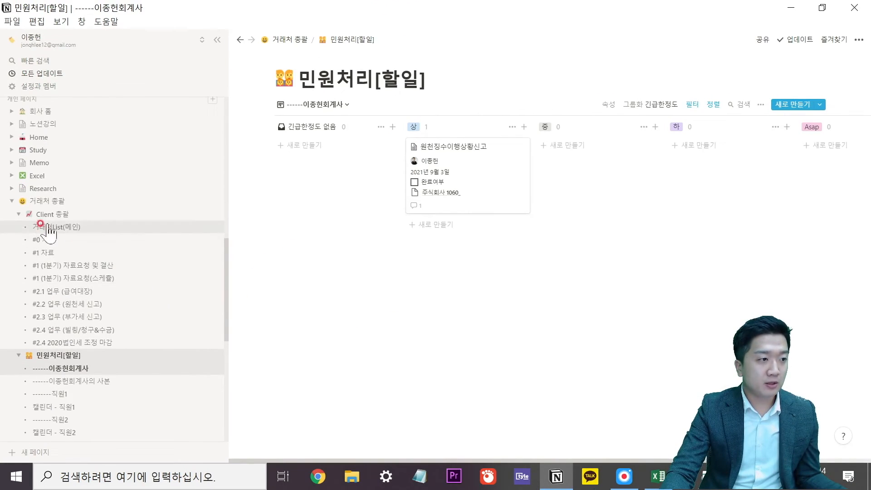
pyautogui.scroll(-8, 104, 285)
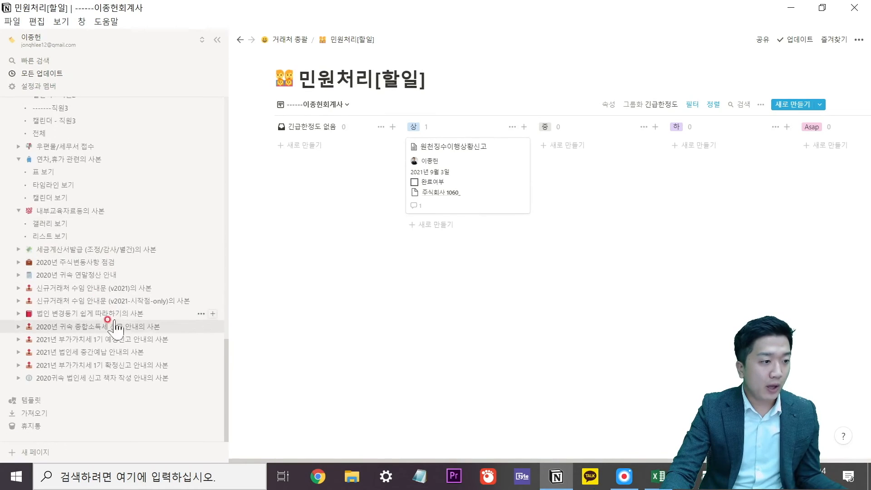
pyautogui.click(109, 300)
pyautogui.click(109, 314)
pyautogui.click(93, 326)
pyautogui.click(90, 339)
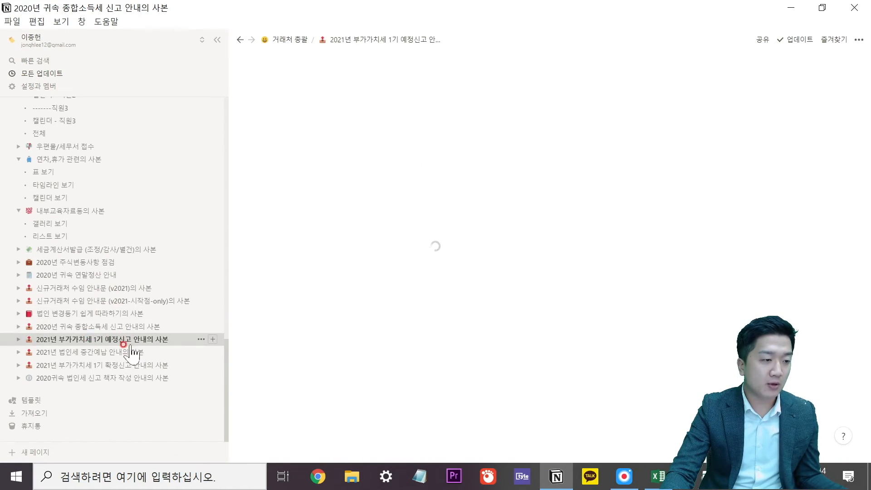
pyautogui.click(517, 235)
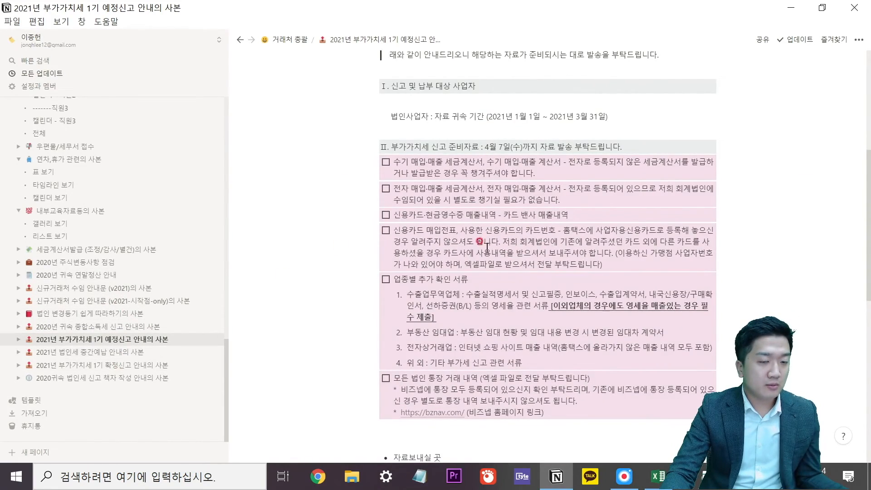
pyautogui.scroll(-8, 546, 251)
pyautogui.scroll(5, 541, 256)
pyautogui.scroll(10, 540, 256)
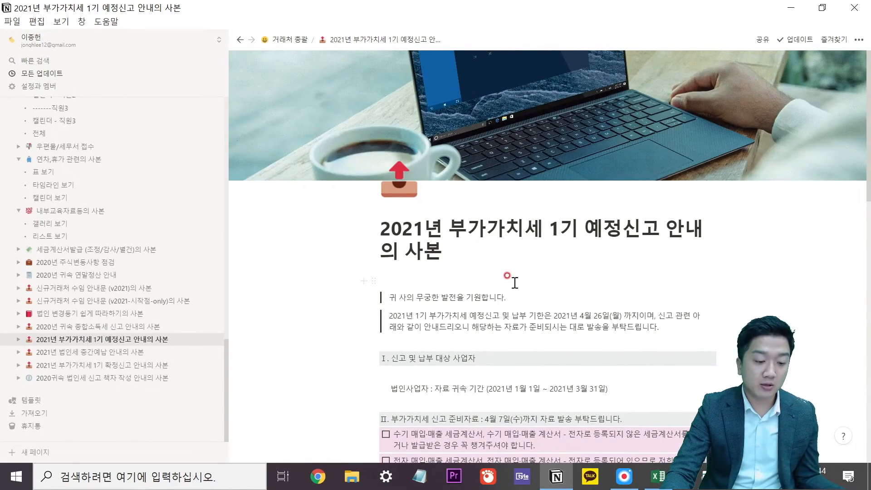
# Publish the VAT guide copy to the web via 공유 and copy its public link.
pyautogui.click(763, 40)
pyautogui.click(833, 64)
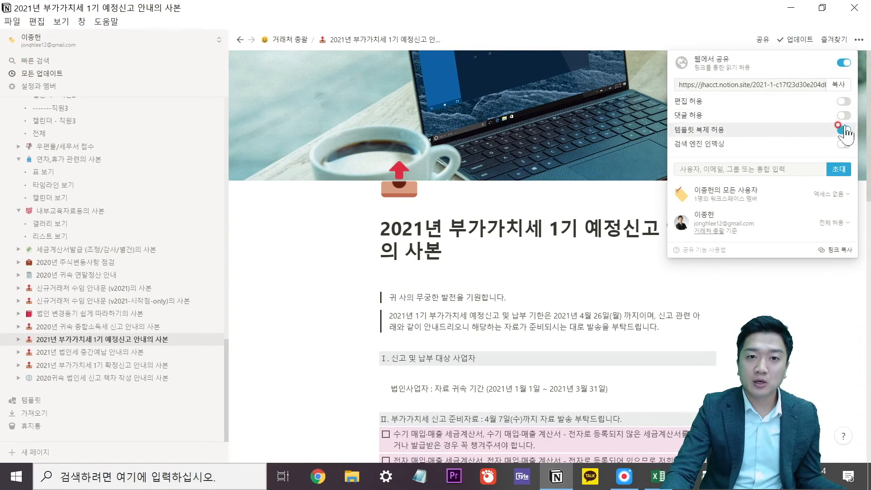
pyautogui.moveTo(845, 121)
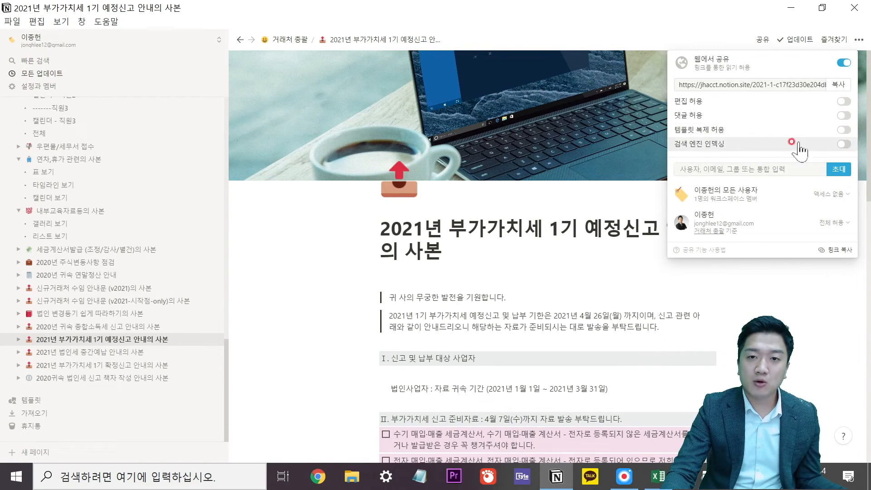
pyautogui.moveTo(839, 152)
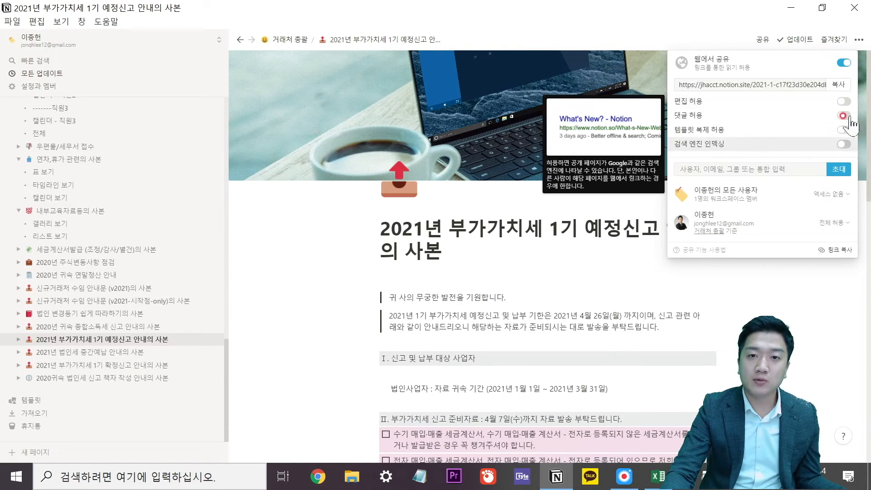
pyautogui.click(839, 84)
pyautogui.click(756, 300)
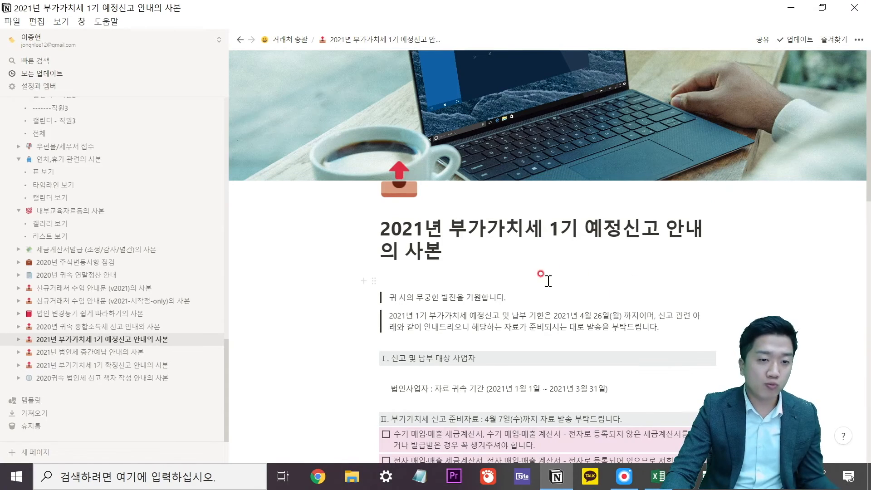
# Load the copied notion.site share link in a new Chrome window.
pyautogui.click(317, 476)
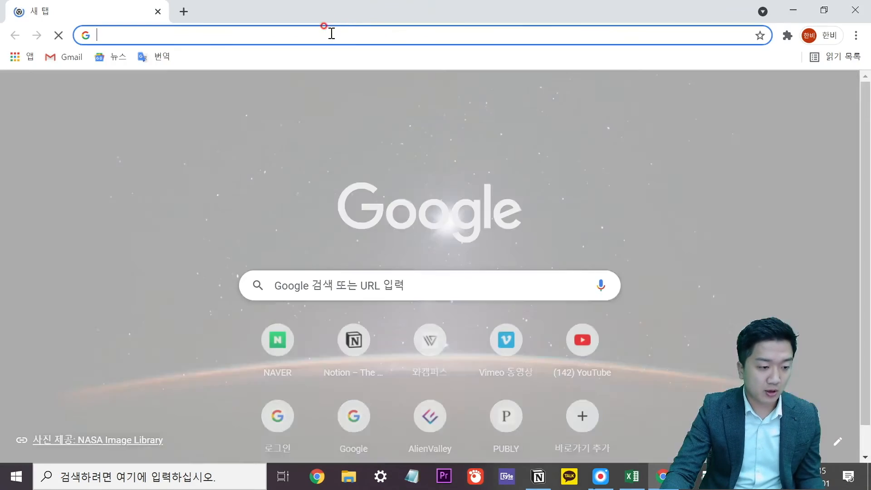
pyautogui.click(363, 34)
pyautogui.hotkey('ctrl', 'v')
pyautogui.press('Return')
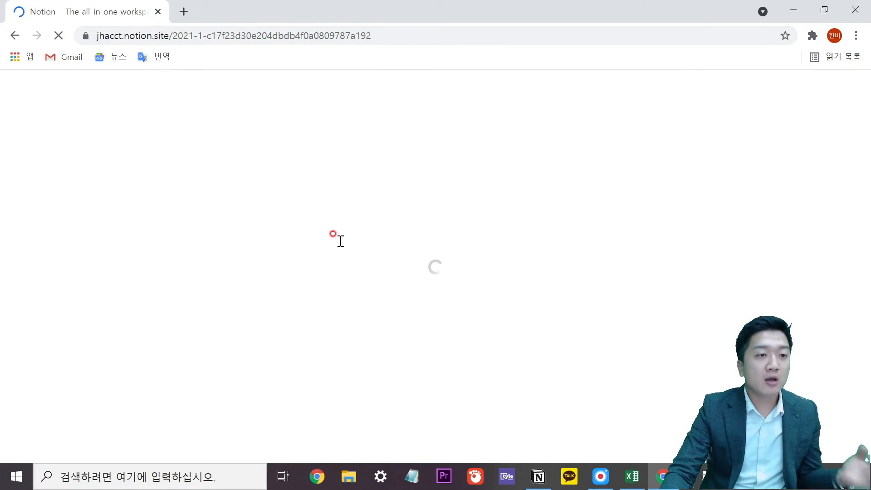
# Scroll through the public VAT guide page and select its first checklist item.
pyautogui.scroll(-8, 347, 252)
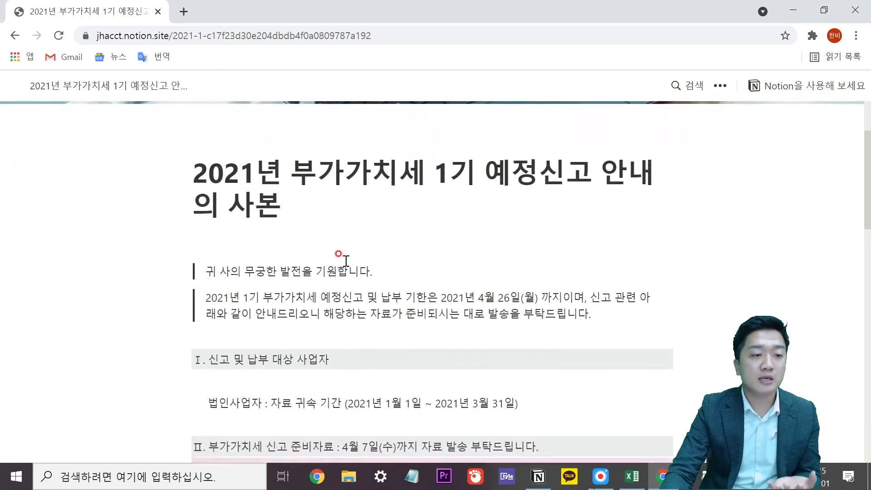
pyautogui.moveTo(214, 209); pyautogui.dragTo(206, 223)
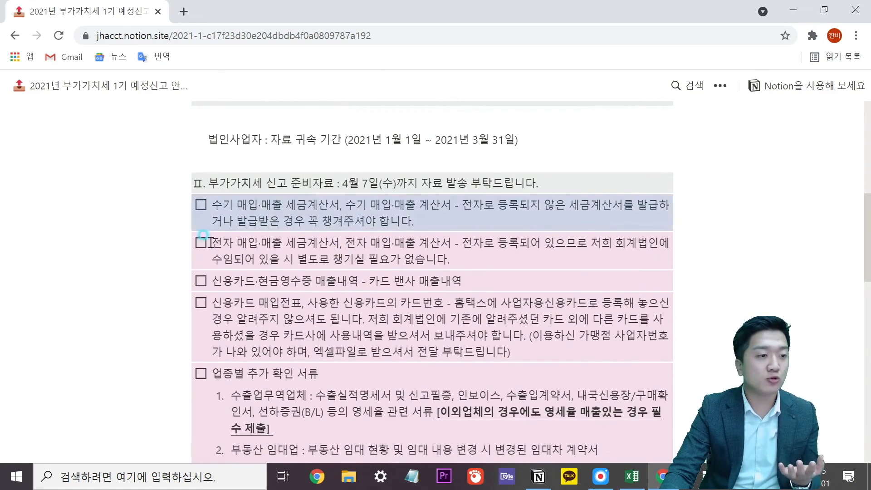
pyautogui.scroll(-9, 214, 259)
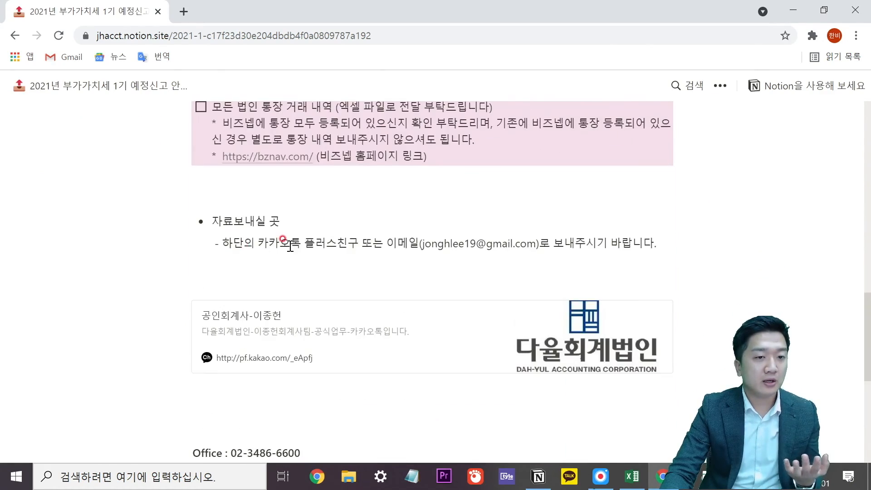
pyautogui.scroll(5, 291, 246)
pyautogui.scroll(-7, 297, 257)
pyautogui.scroll(1, 327, 300)
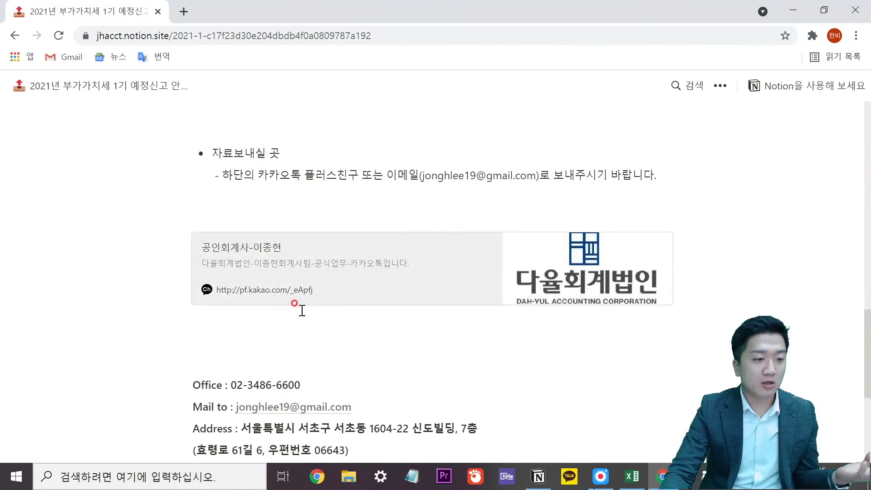
pyautogui.scroll(1, 374, 303)
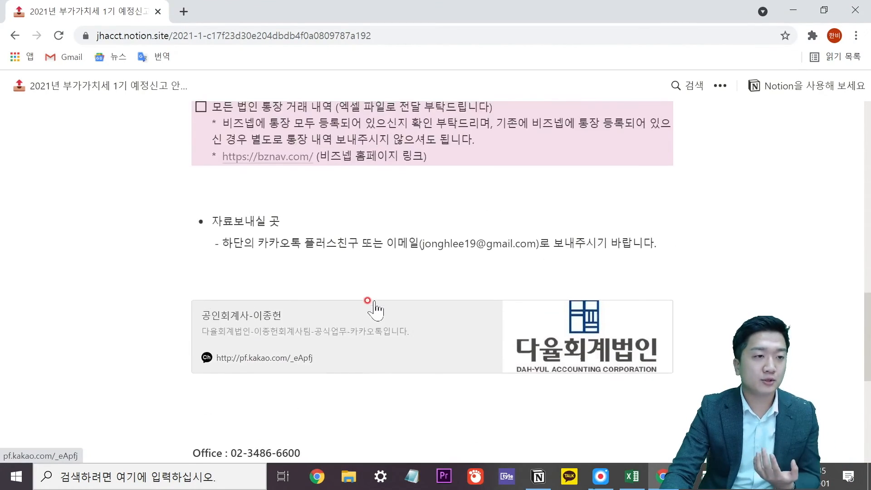
pyautogui.scroll(10, 373, 303)
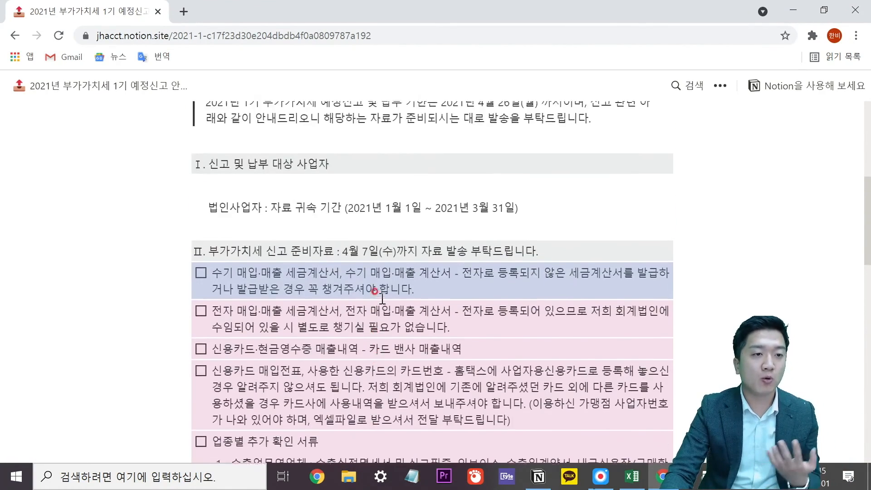
pyautogui.scroll(7, 382, 299)
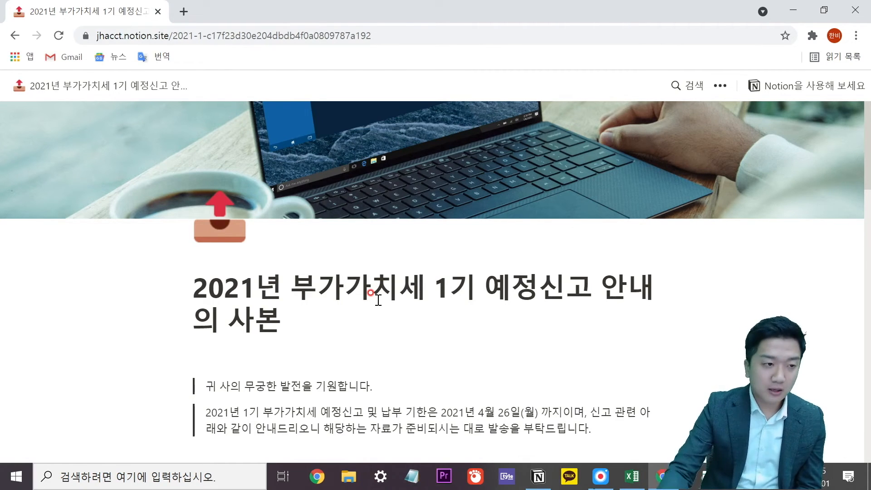
# Minimize Chrome to return to Notion's VAT guide page and scroll the sidebar page list.
pyautogui.click(793, 10)
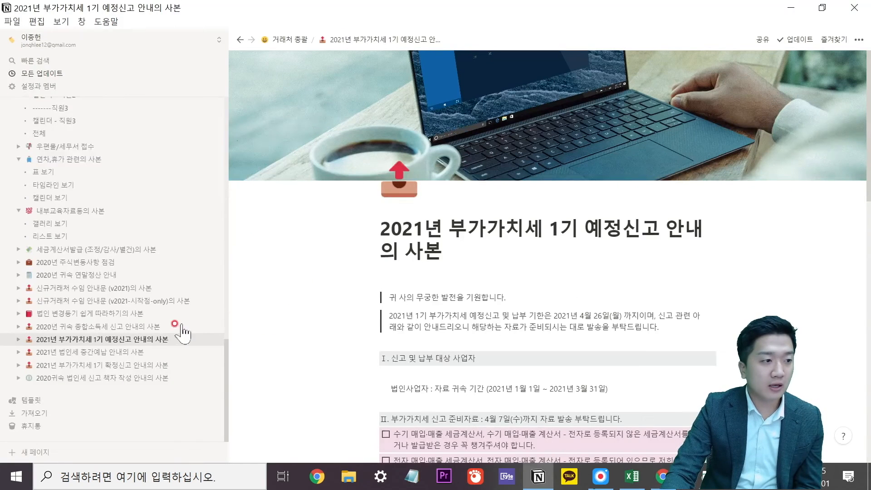
pyautogui.scroll(2, 127, 345)
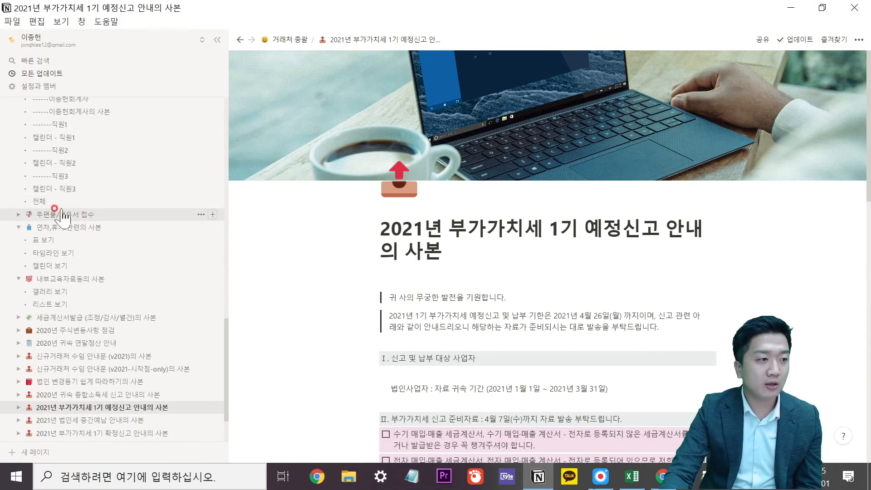
pyautogui.scroll(2, 97, 163)
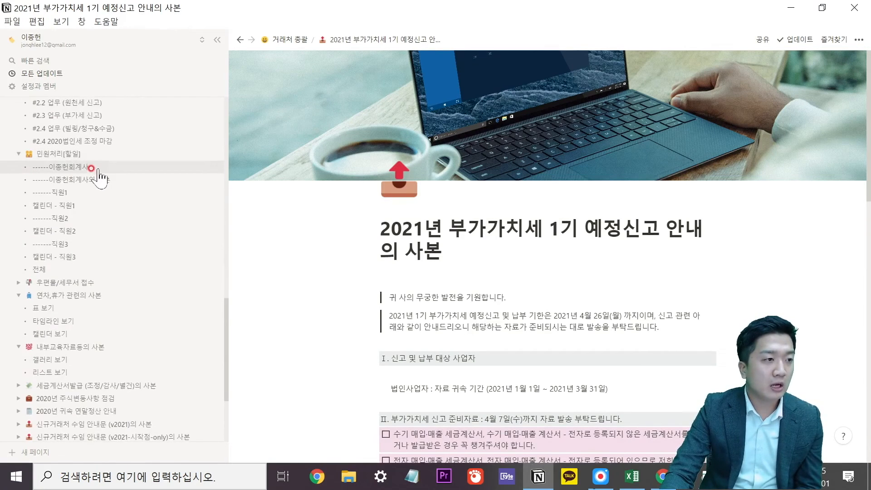
pyautogui.scroll(4, 96, 170)
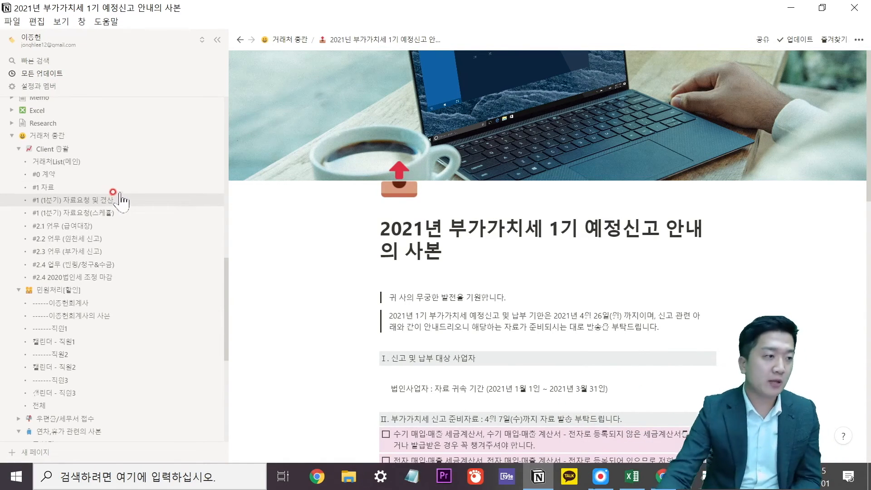
pyautogui.scroll(-6, 119, 200)
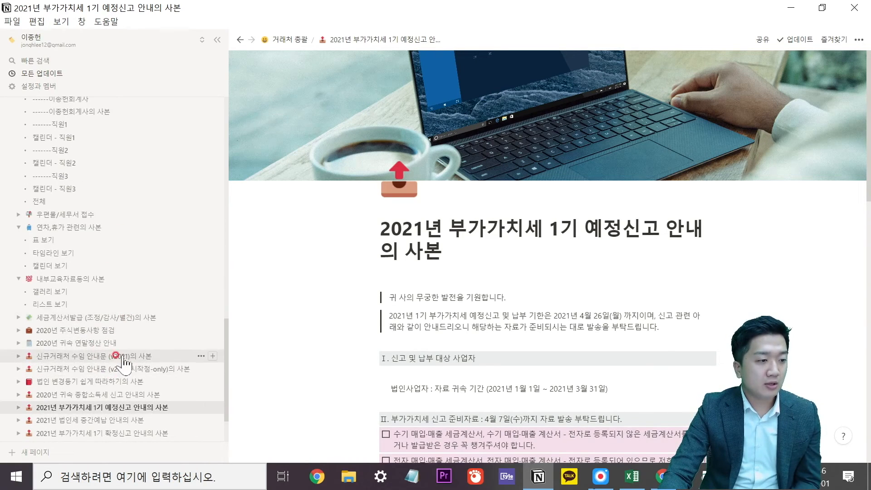
pyautogui.scroll(-3, 123, 363)
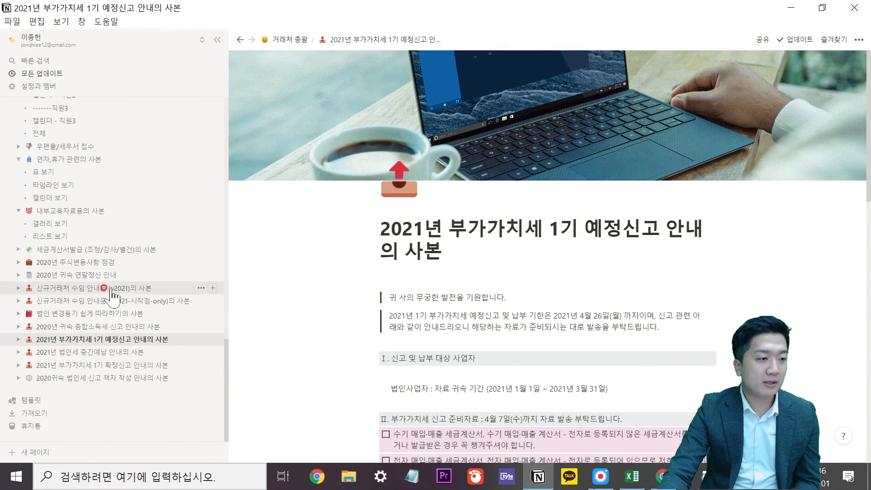
pyautogui.click(858, 39)
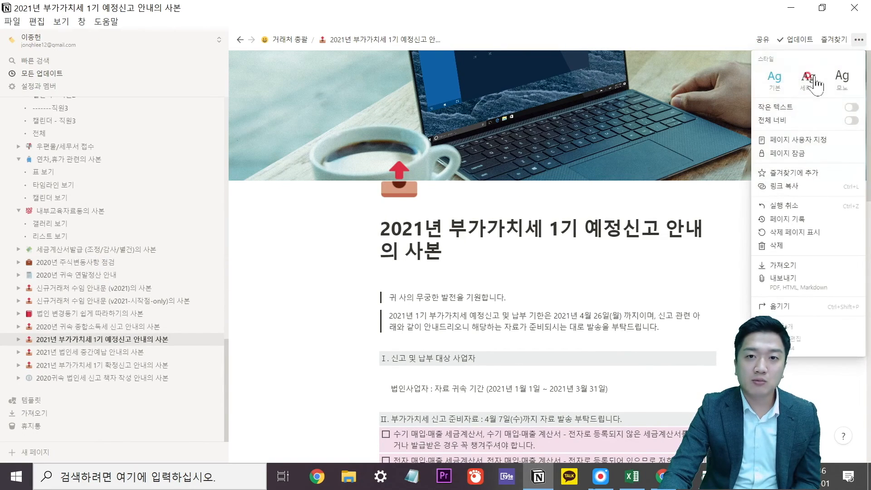
pyautogui.click(763, 39)
pyautogui.click(763, 39)
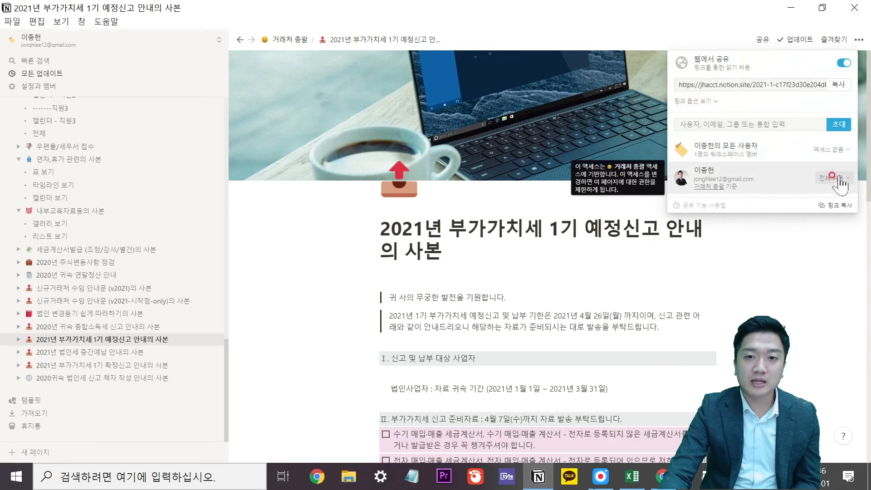
pyautogui.click(831, 149)
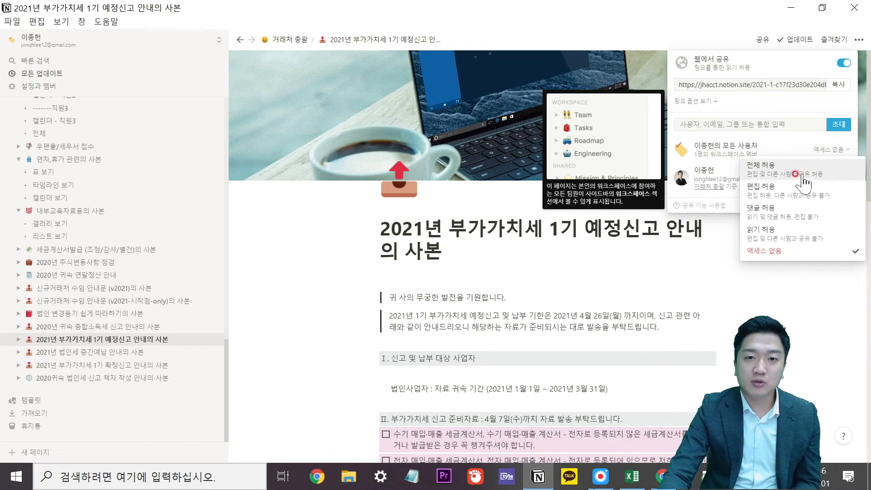
pyautogui.click(834, 165)
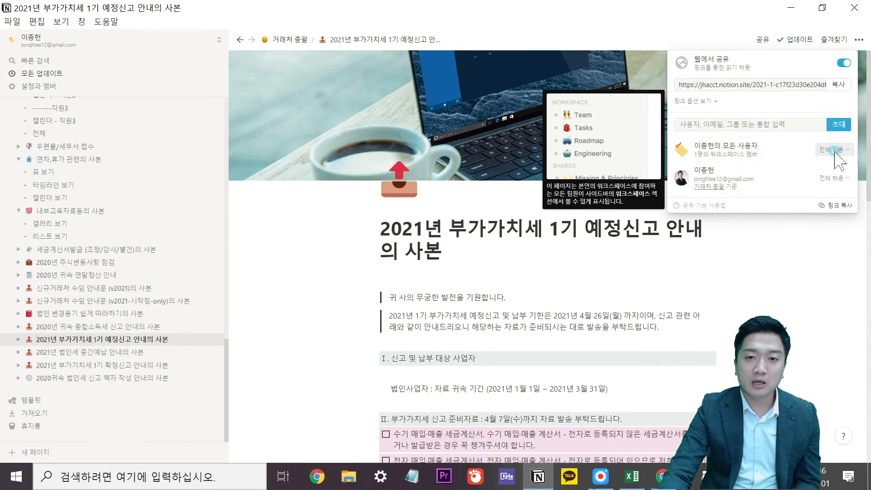
pyautogui.click(832, 149)
pyautogui.click(777, 251)
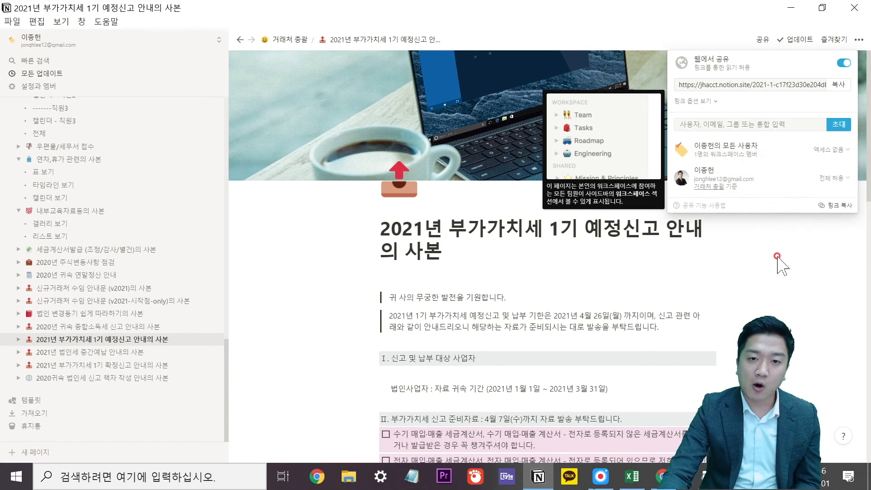
pyautogui.click(772, 255)
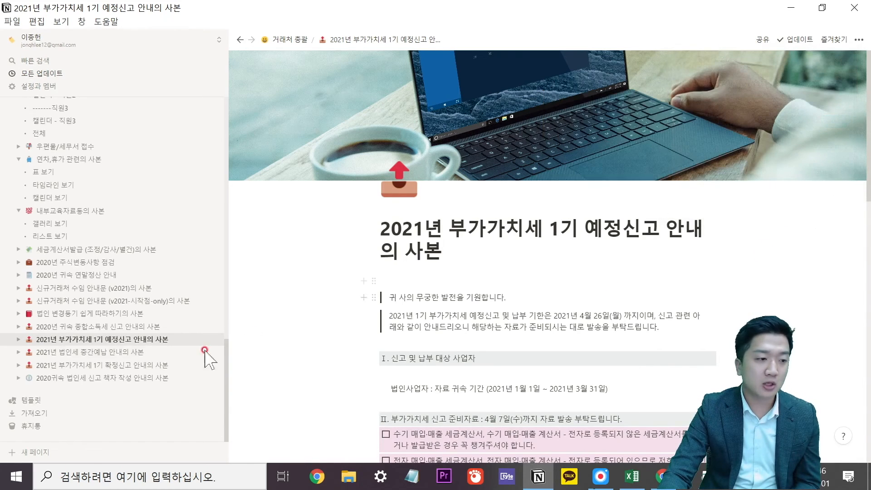
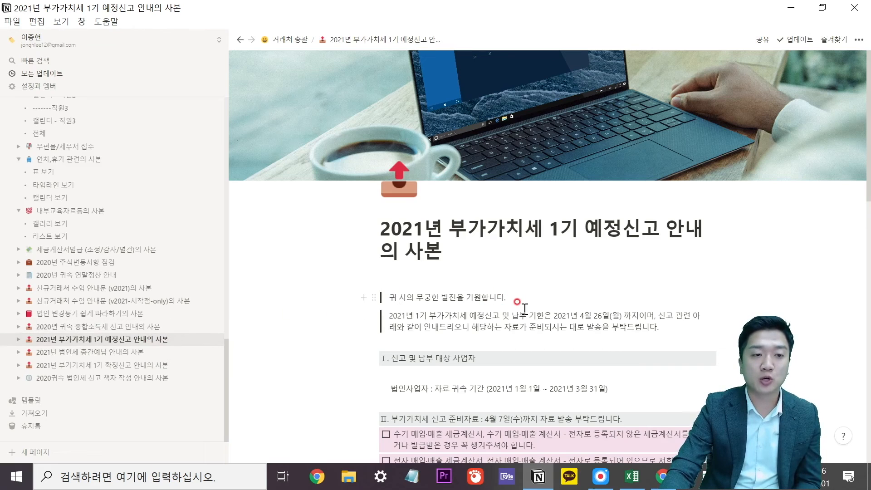
# Change the copied 민원처리[할일] view's layout from calendar to 타임라인.
pyautogui.scroll(5, 137, 313)
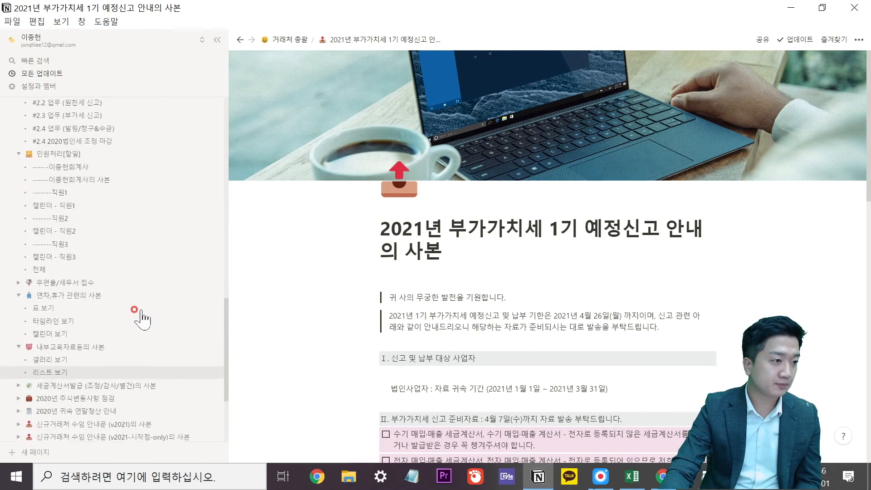
pyautogui.click(110, 248)
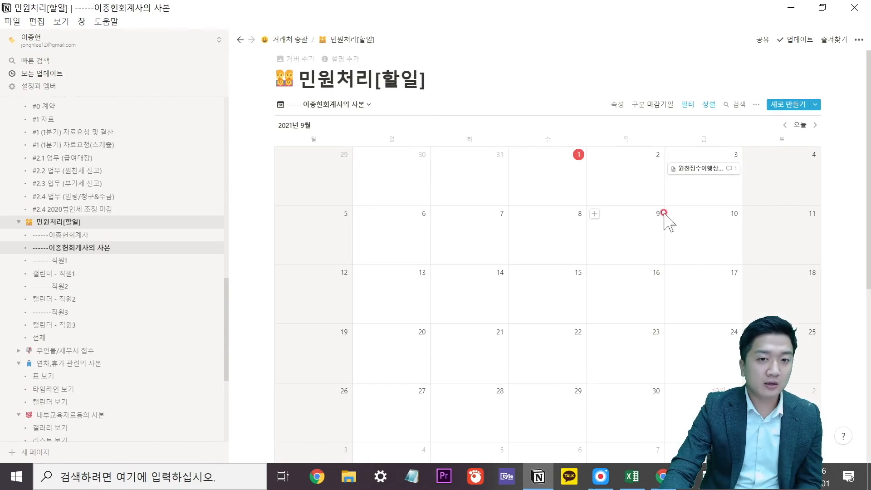
pyautogui.click(358, 105)
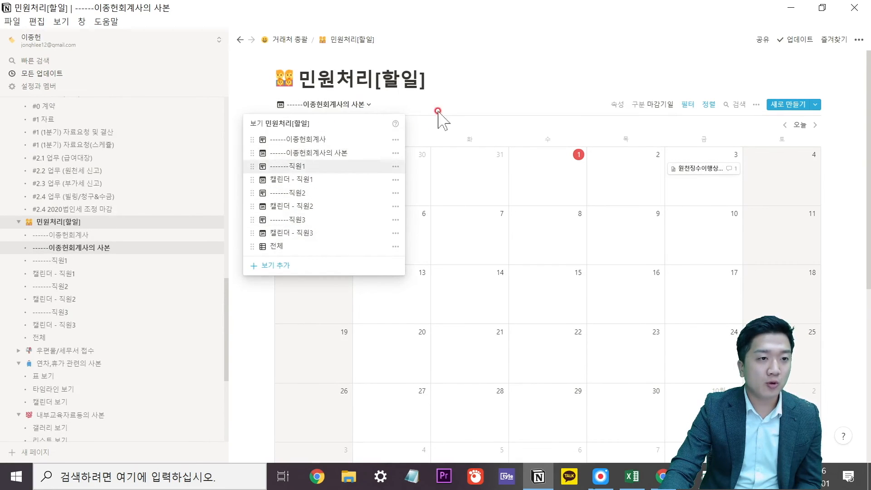
pyautogui.click(359, 104)
pyautogui.click(365, 105)
pyautogui.click(396, 153)
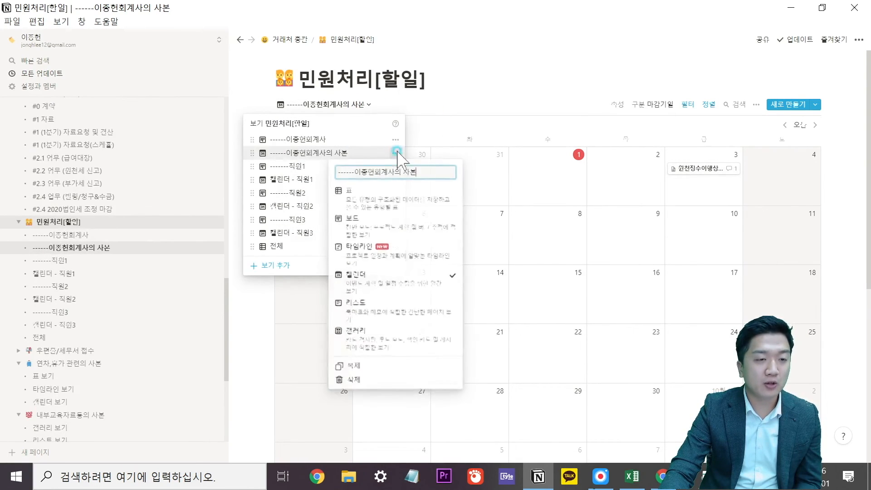
pyautogui.click(381, 310)
pyautogui.click(395, 152)
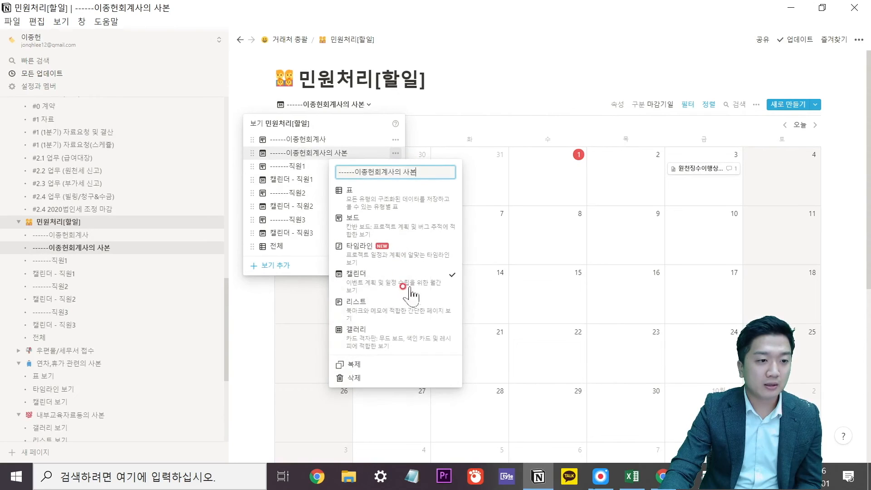
pyautogui.click(417, 247)
pyautogui.click(593, 212)
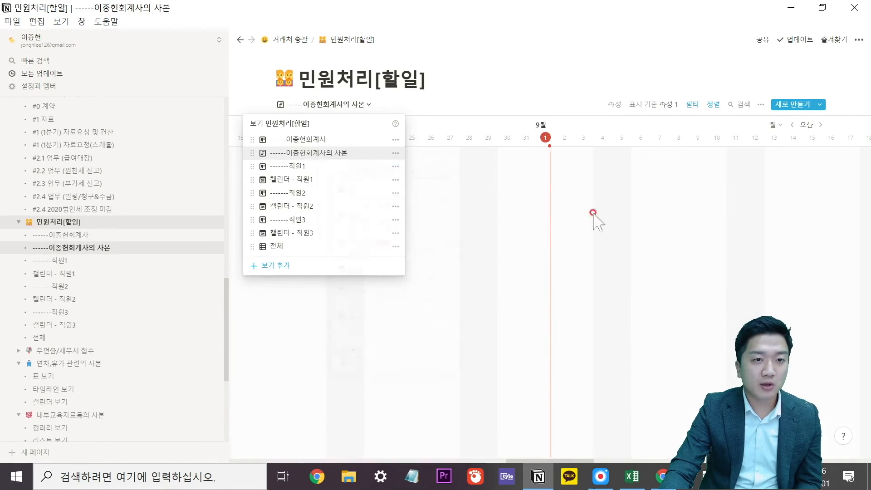
pyautogui.click(515, 180)
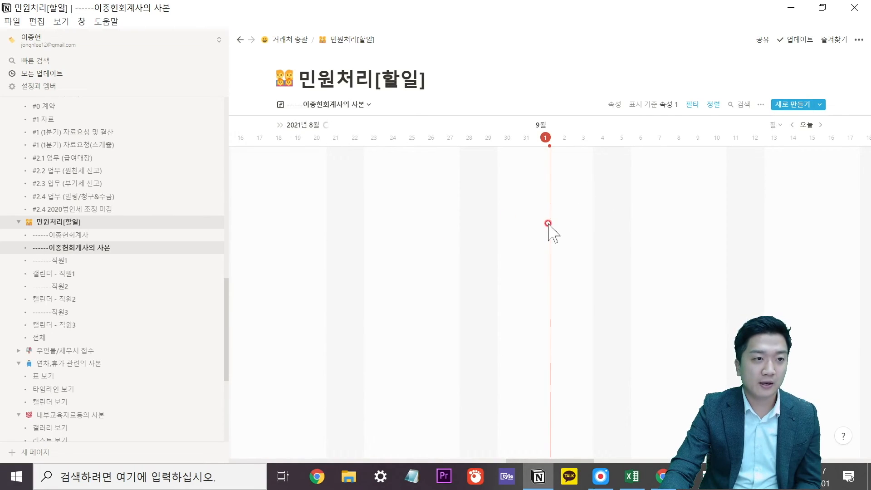
# Base the timeline's 표시 기준 on the 마감기일 property.
pyautogui.click(629, 106)
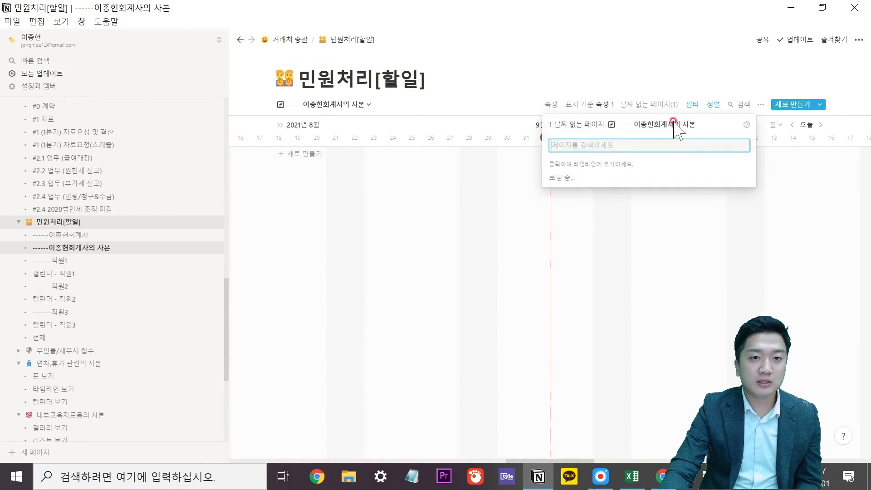
pyautogui.click(589, 104)
pyautogui.click(588, 104)
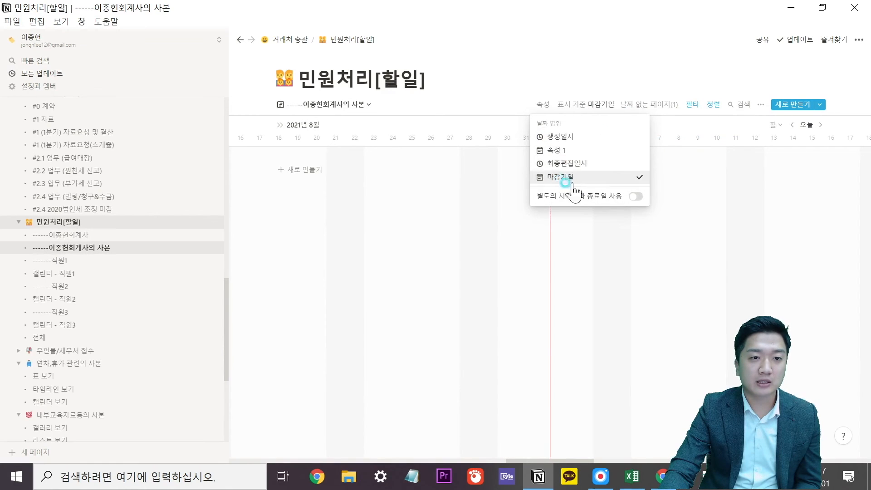
pyautogui.click(564, 175)
# Give 원천징수이행상황신고's 마감기일 an end date of 2021년 9월 9일.
pyautogui.moveTo(597, 154); pyautogui.dragTo(577, 153)
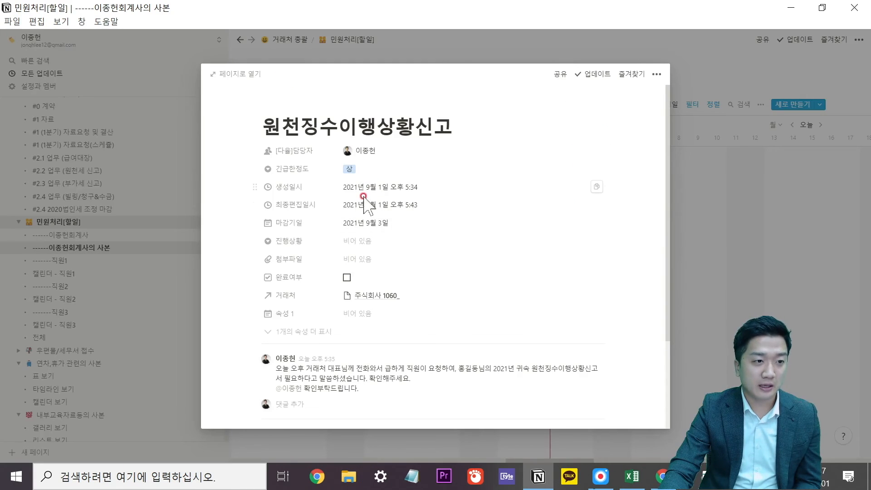
pyautogui.click(358, 223)
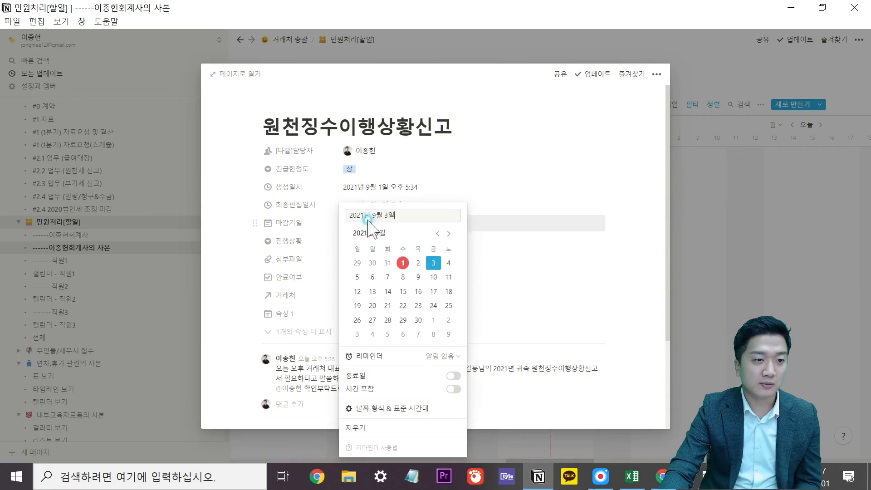
pyautogui.click(453, 376)
pyautogui.click(428, 215)
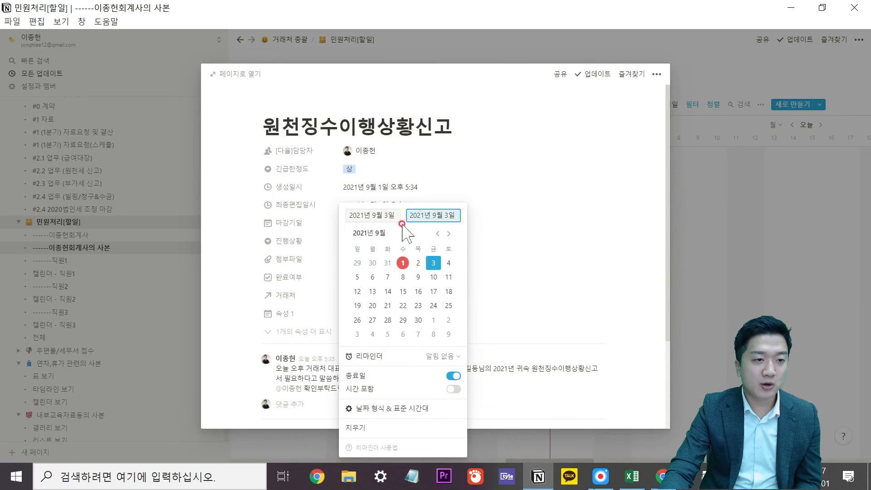
pyautogui.click(430, 211)
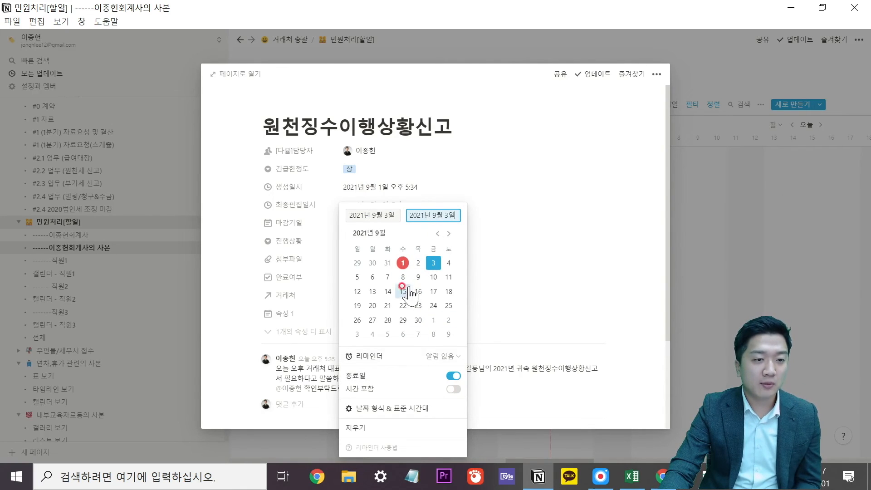
pyautogui.click(418, 277)
pyautogui.click(529, 273)
pyautogui.click(722, 253)
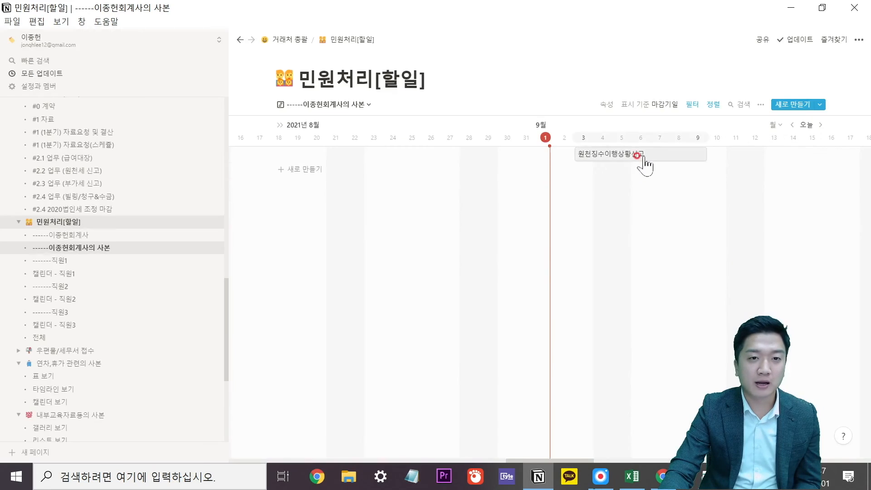
# Reopen 원천징수이행상황신고 from its timeline bar to check the 9월 3일–9일 range.
pyautogui.click(644, 164)
pyautogui.click(721, 169)
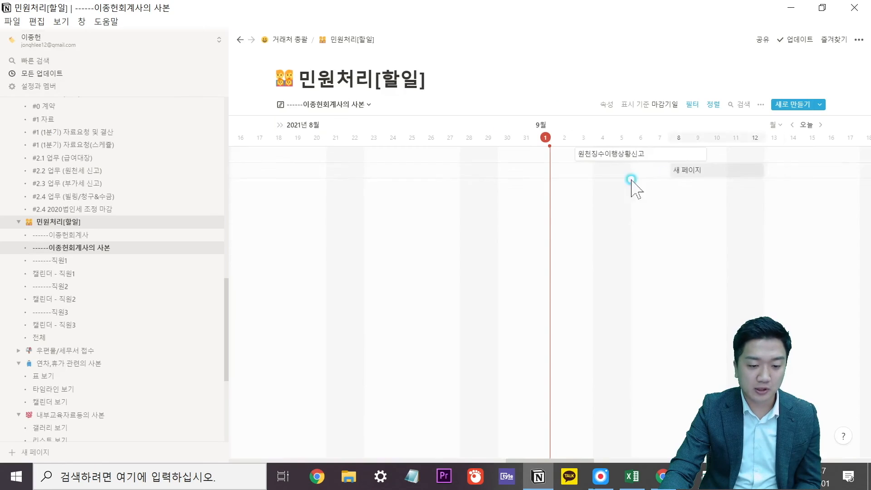
pyautogui.click(667, 159)
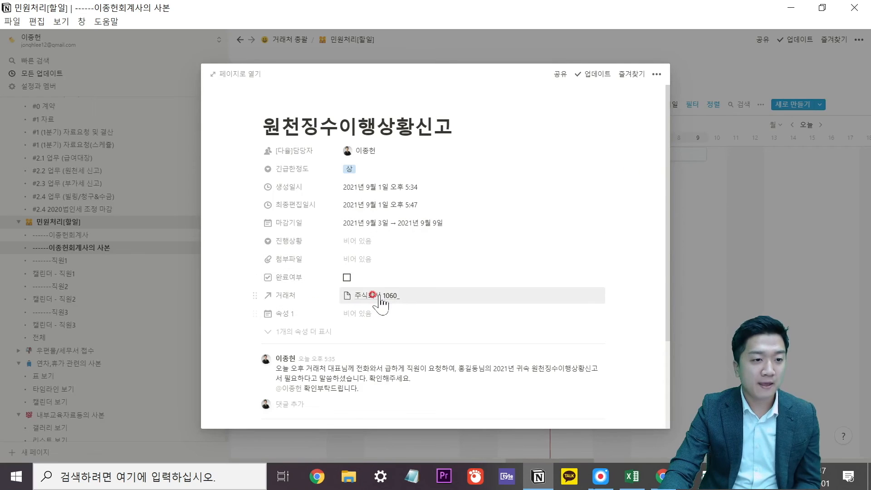
pyautogui.click(718, 239)
pyautogui.click(686, 165)
pyautogui.click(704, 264)
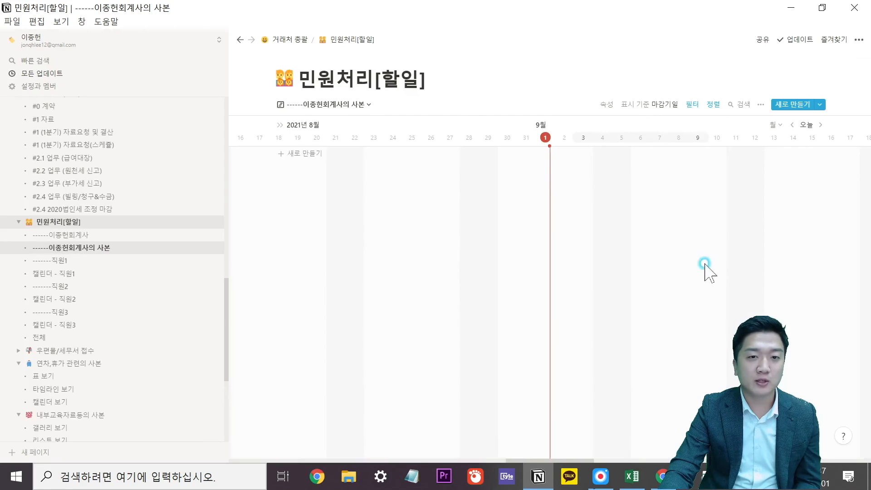
# Review the view's filters and search the database for '원천'.
pyautogui.click(691, 104)
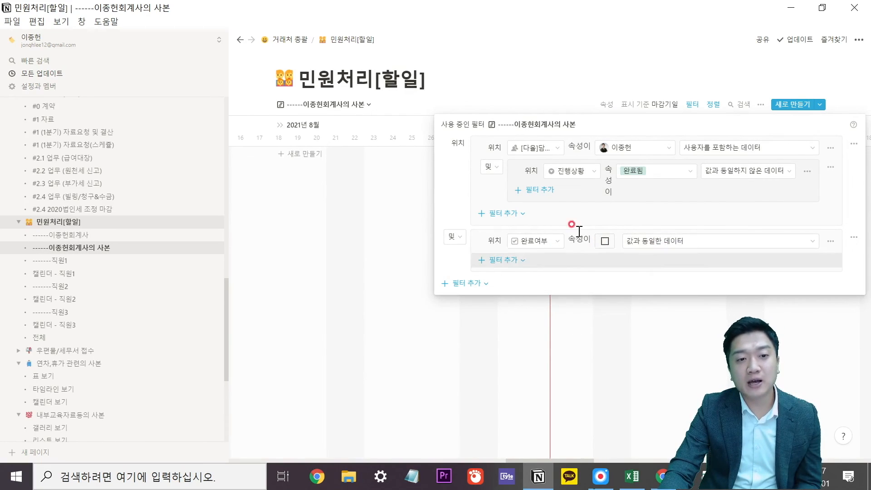
pyautogui.click(646, 316)
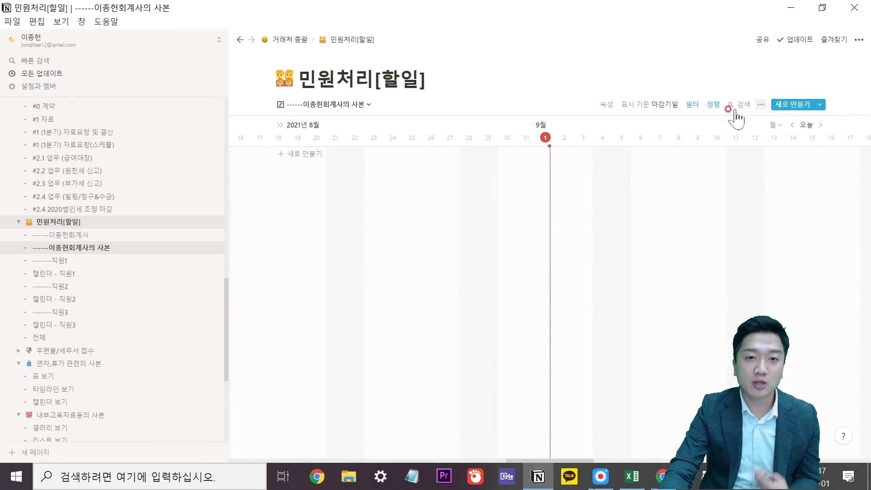
pyautogui.click(740, 107)
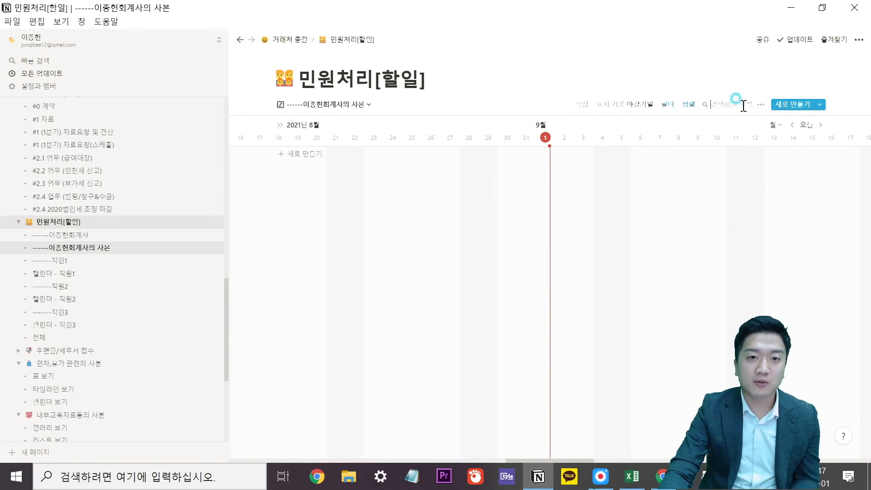
pyautogui.write('원천징수')
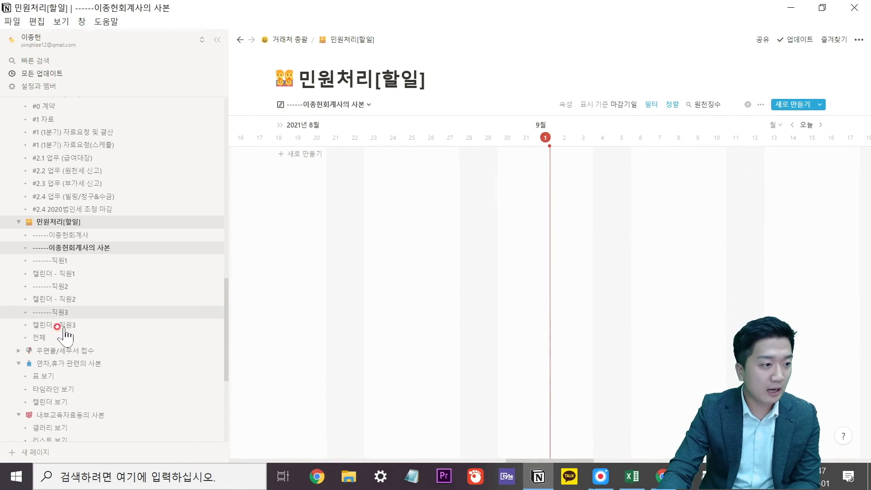
# Switch to the 전체 table and select the first task's row.
pyautogui.click(40, 337)
pyautogui.click(318, 139)
pyautogui.press('Left')
pyautogui.press('Left')
pyautogui.press('Left')
pyautogui.press('Left')
pyautogui.press('Left')
pyautogui.press('Left')
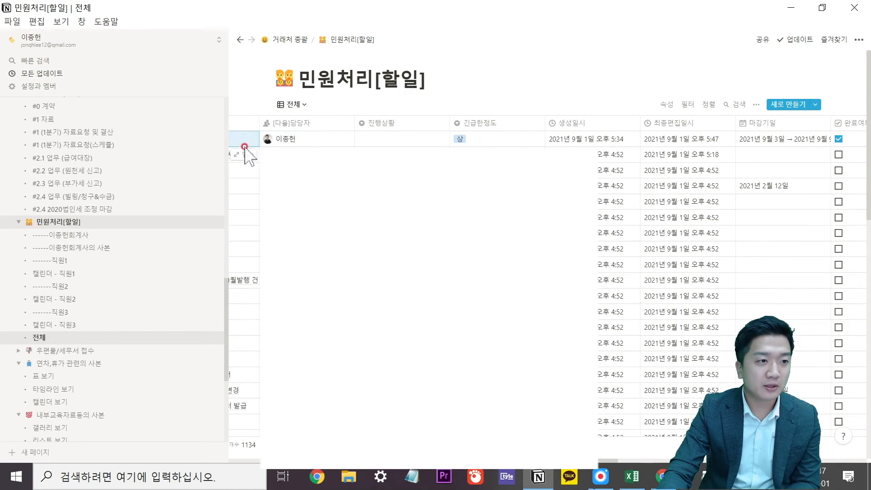
# Untick 완료여부 on the first task in the 전체 table.
pyautogui.press('Escape')
pyautogui.click(247, 141)
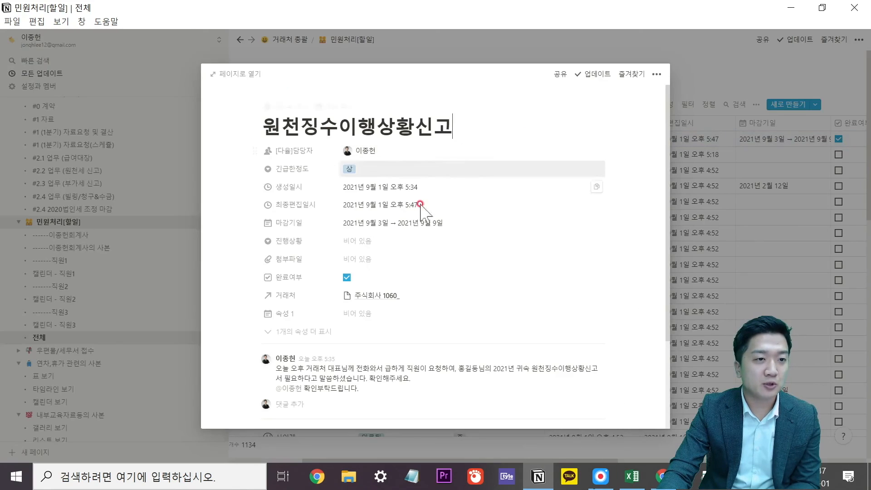
pyautogui.click(347, 277)
pyautogui.click(714, 180)
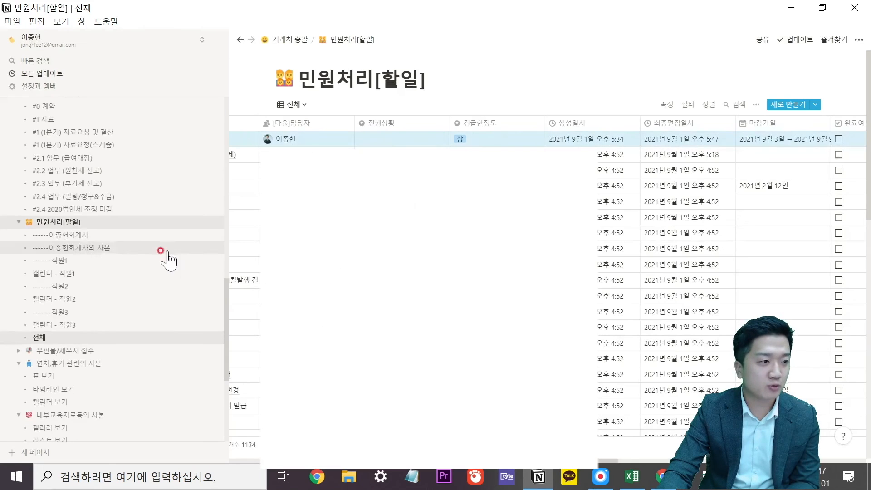
pyautogui.click(132, 252)
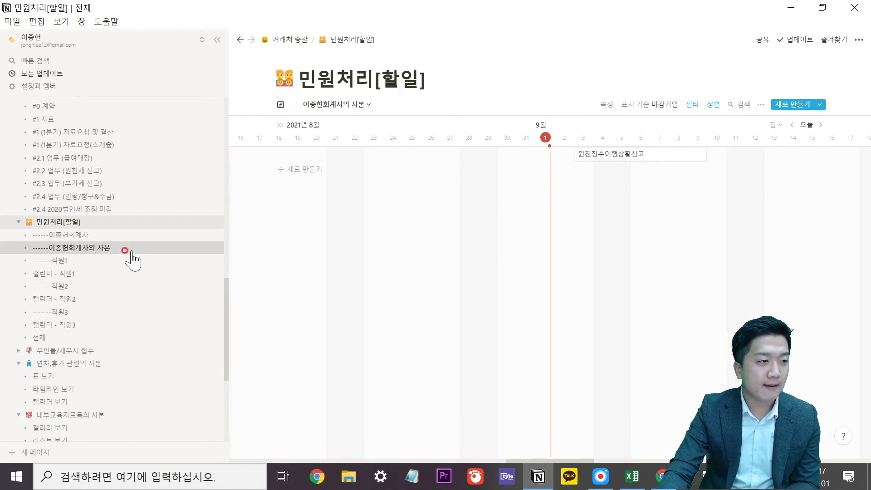
pyautogui.click(626, 149)
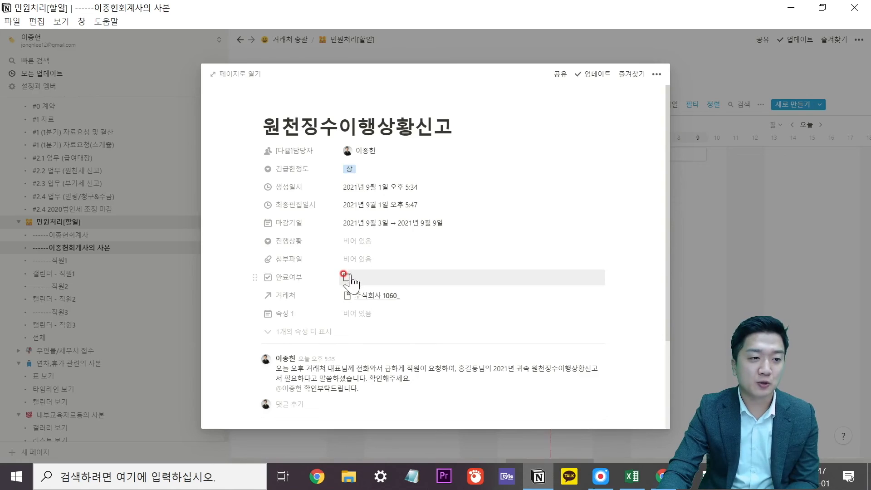
pyautogui.click(346, 278)
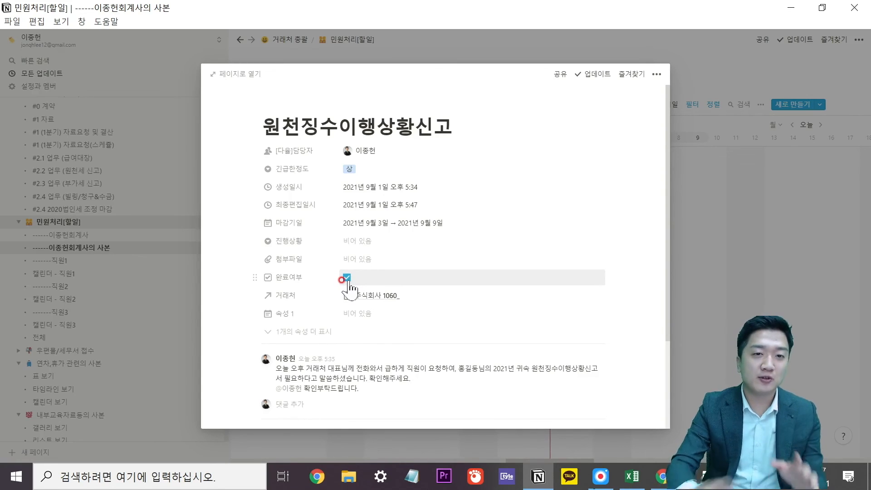
pyautogui.click(698, 261)
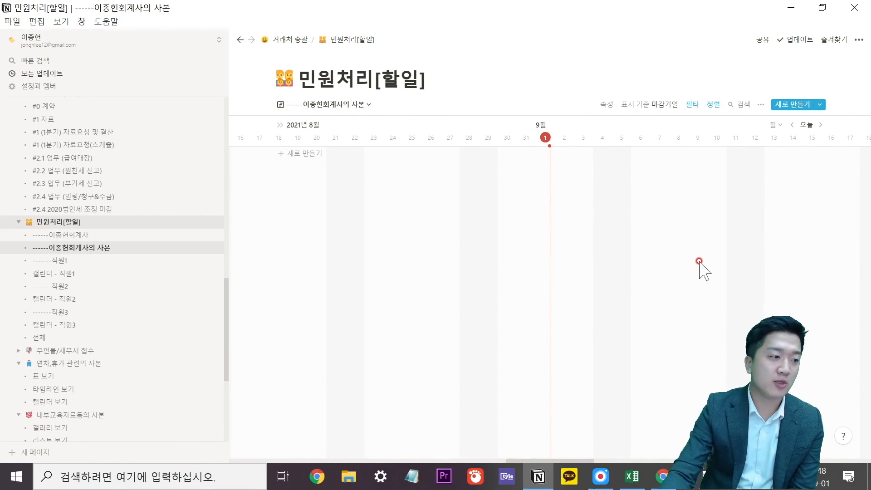
pyautogui.scroll(3, 148, 306)
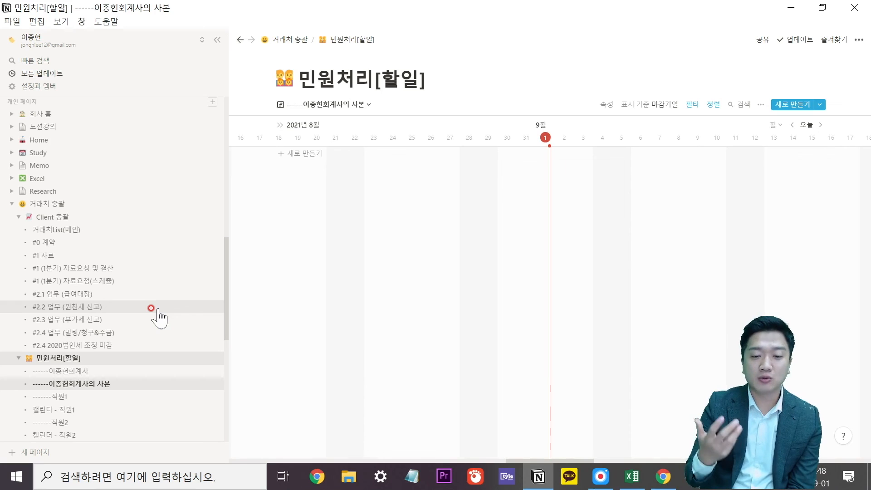
pyautogui.click(600, 476)
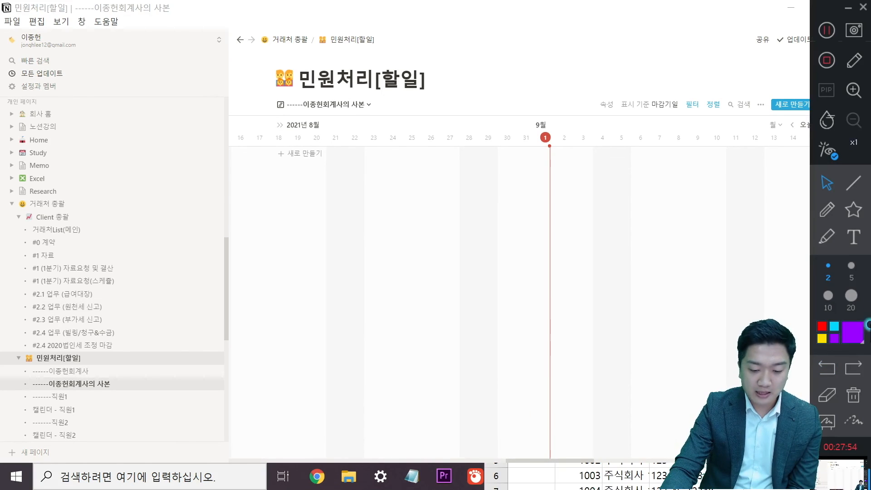
pyautogui.click(835, 238)
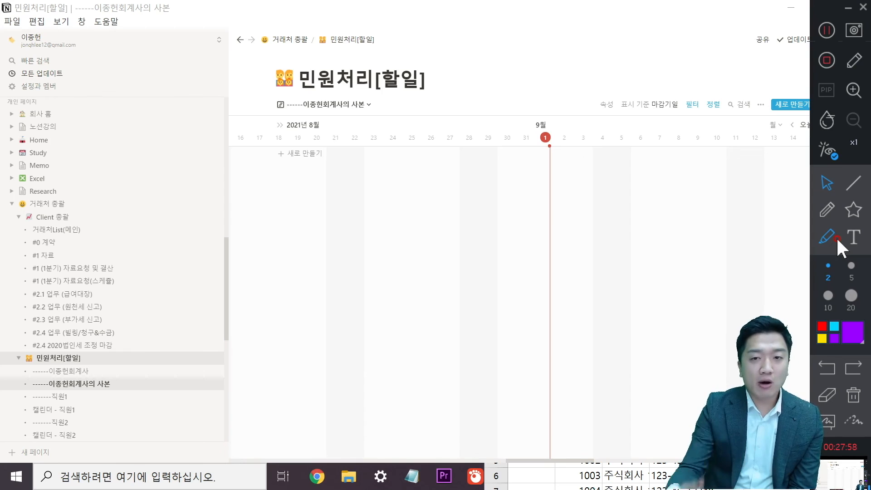
pyautogui.click(847, 232)
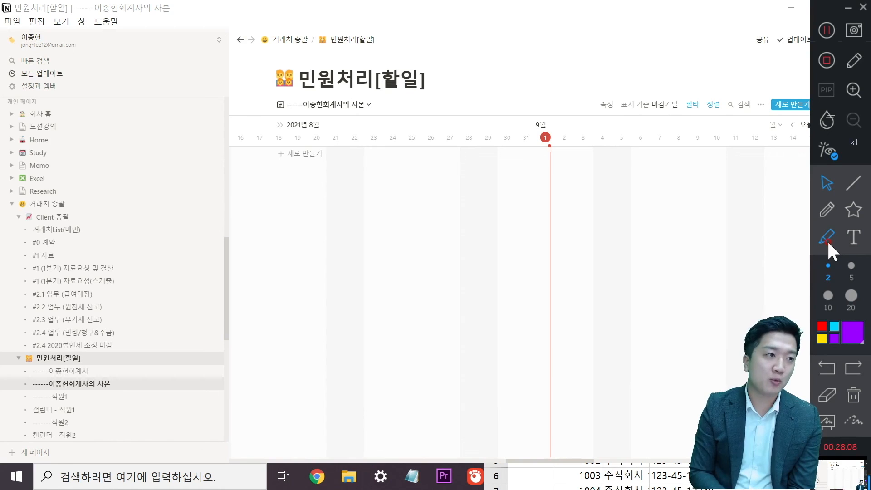
pyautogui.click(827, 238)
# Browse the 거래처 총괄 page's DB 관리, 내부관리자료 and 안내 자료 sections, then stop recording.
pyautogui.click(47, 203)
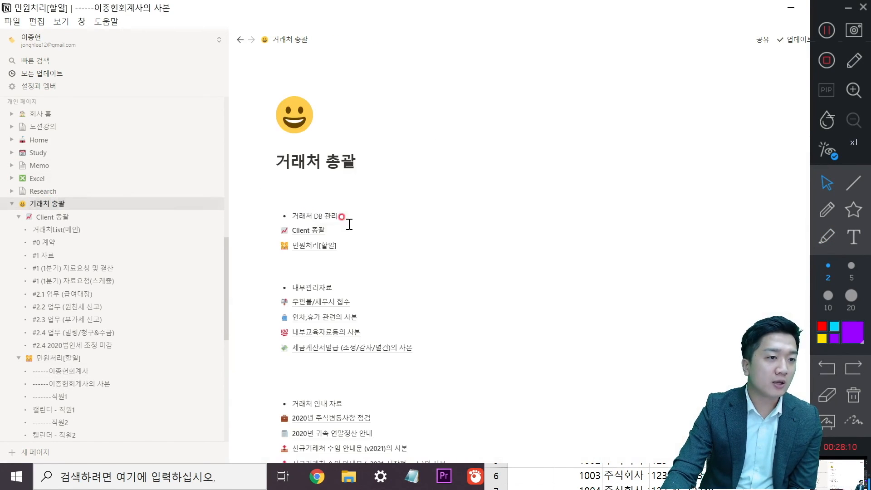
pyautogui.scroll(-3, 409, 236)
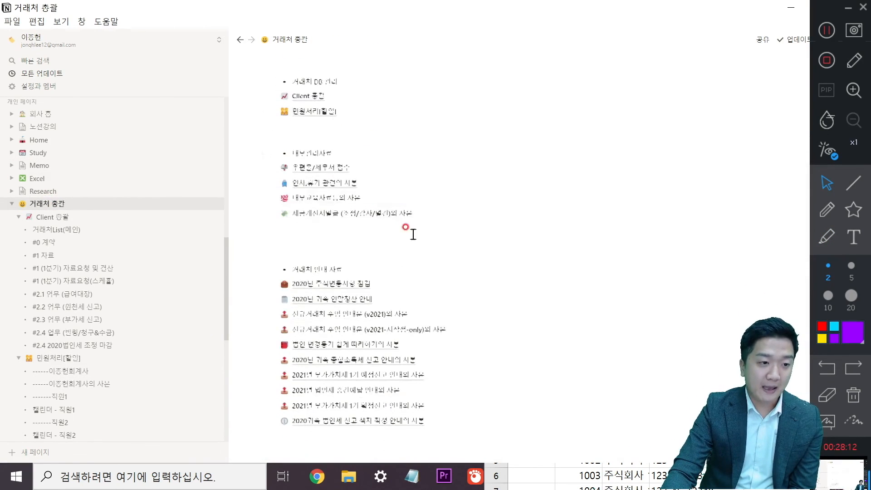
pyautogui.scroll(4, 336, 290)
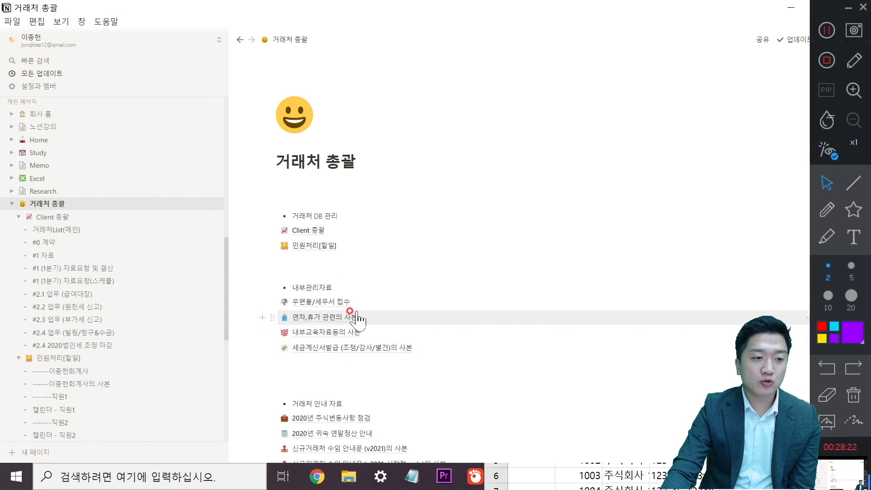
pyautogui.scroll(-2, 354, 336)
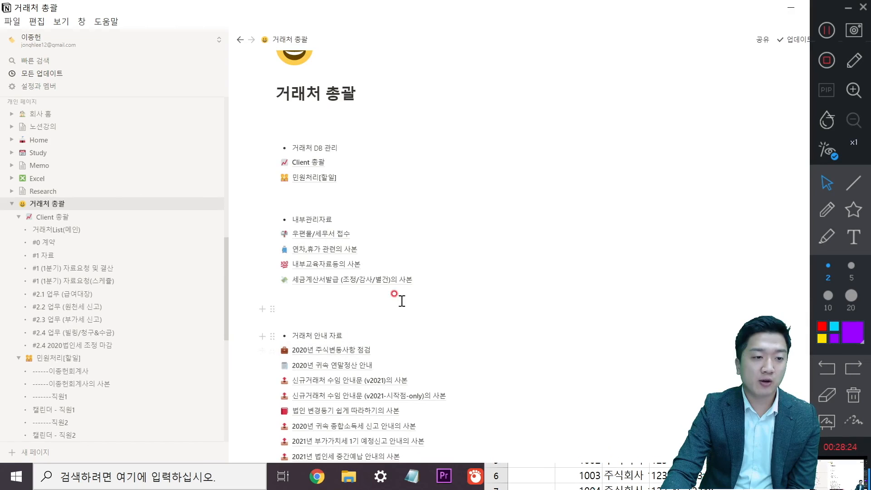
pyautogui.scroll(-2, 363, 297)
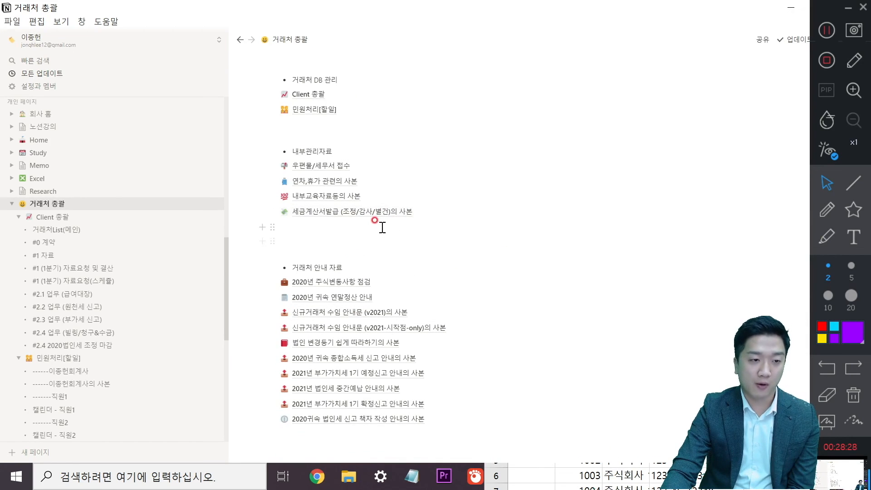
pyautogui.scroll(-2, 390, 229)
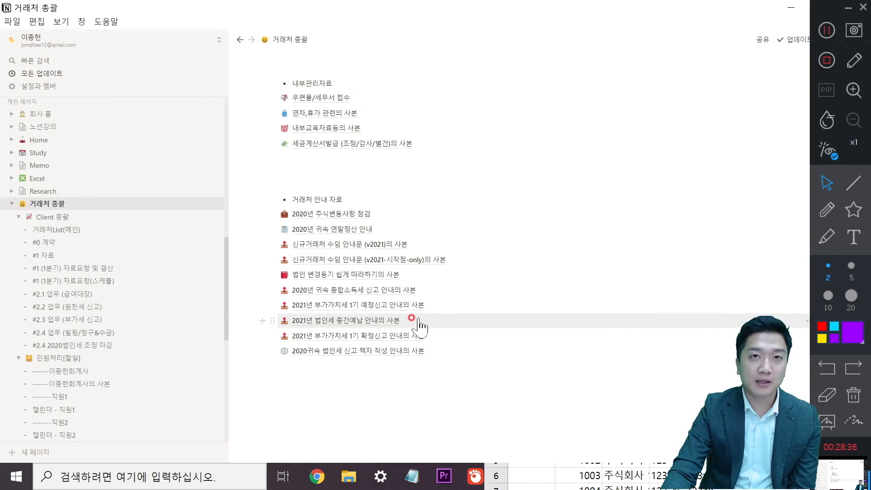
pyautogui.scroll(2, 413, 320)
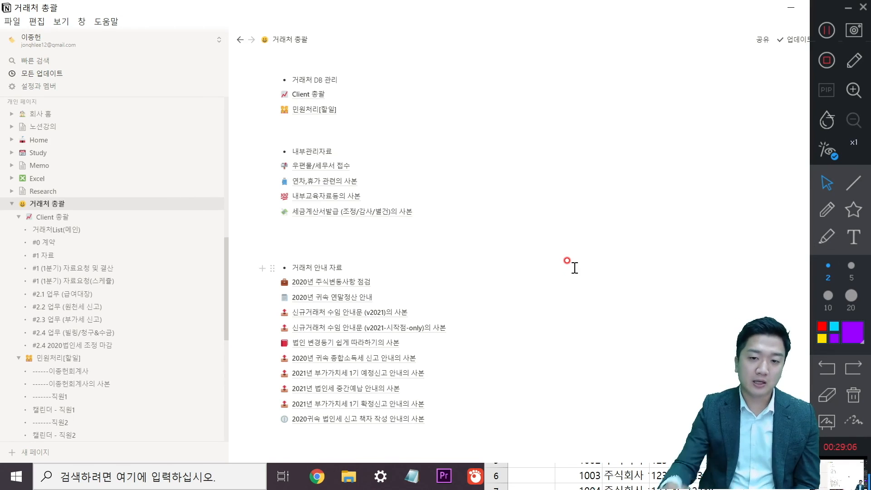
pyautogui.click(828, 61)
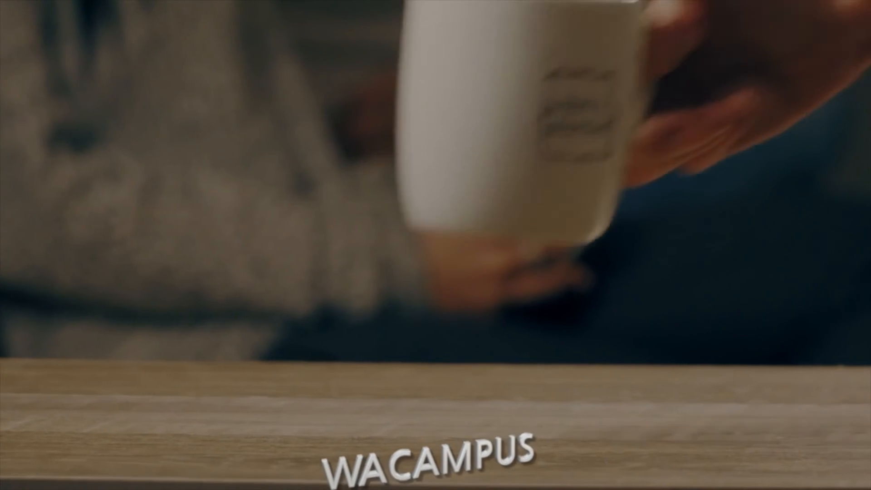